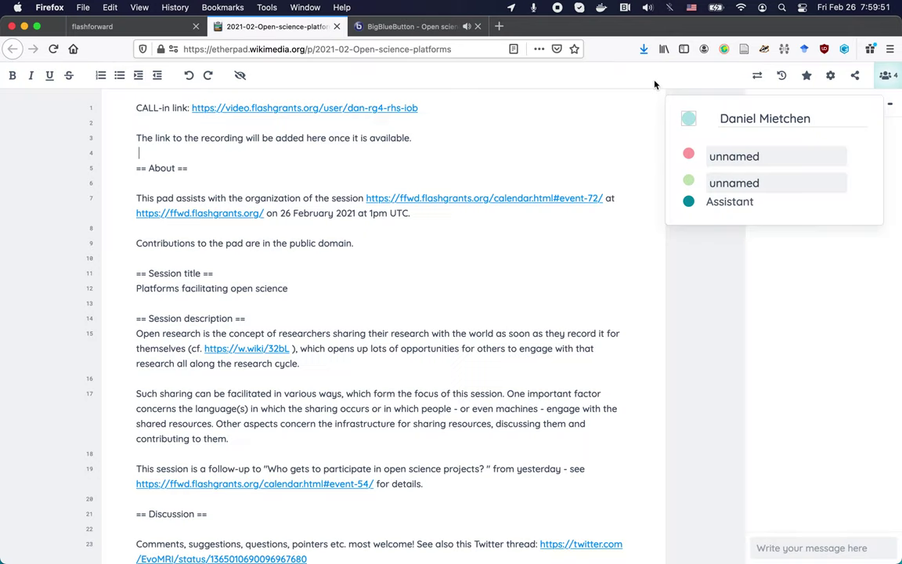
# Copy the Etherpad notes pad's web address and return to the BigBlueButton meeting.
pyautogui.click(459, 48)
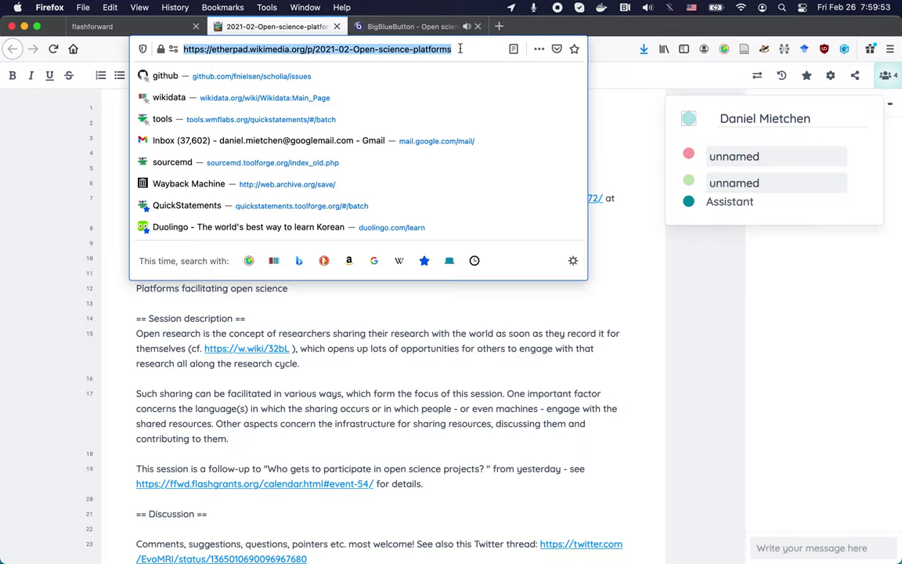
pyautogui.hotkey('ctrl', 'Tab')
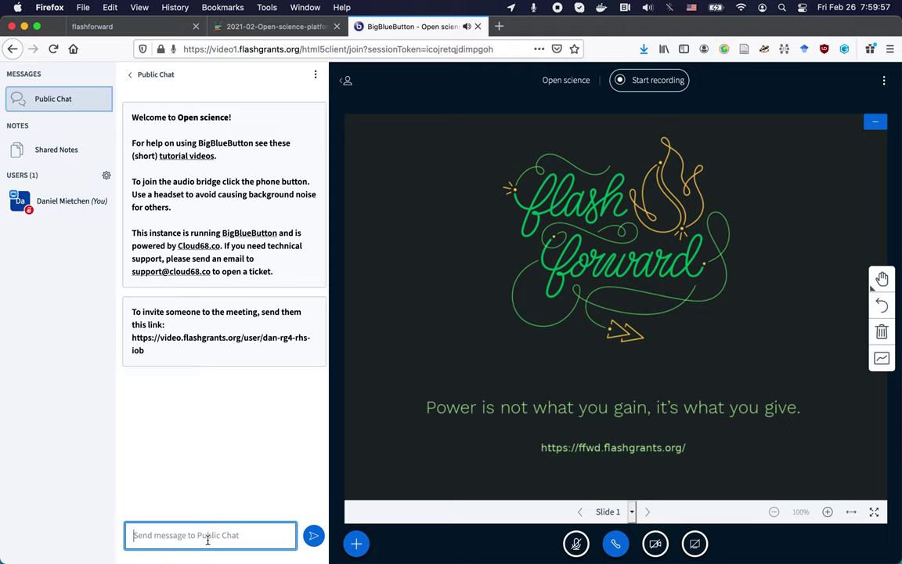
# Post 'The etherpad for shared notes for this session sits at' plus the pasted pad URL in public chat.
pyautogui.write('T')
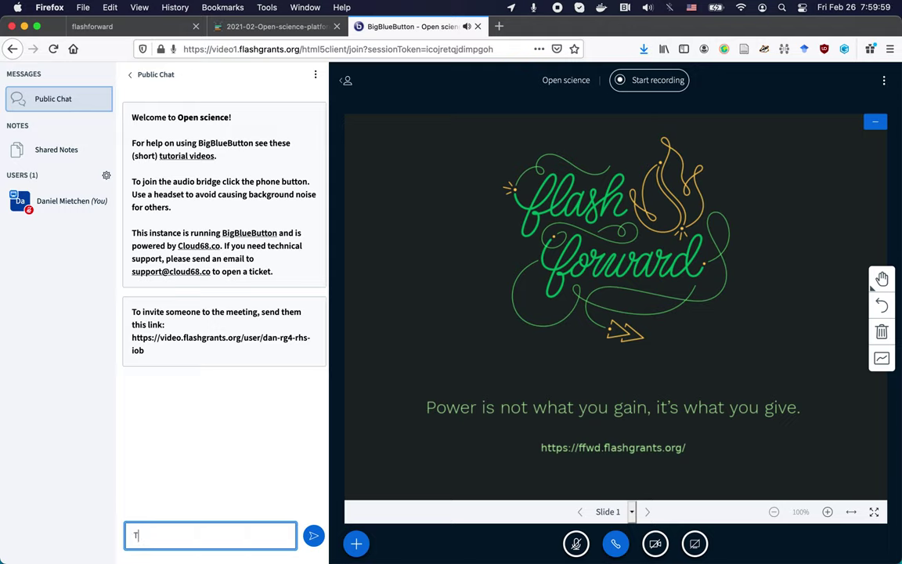
pyautogui.write('he etherpad for shared not')
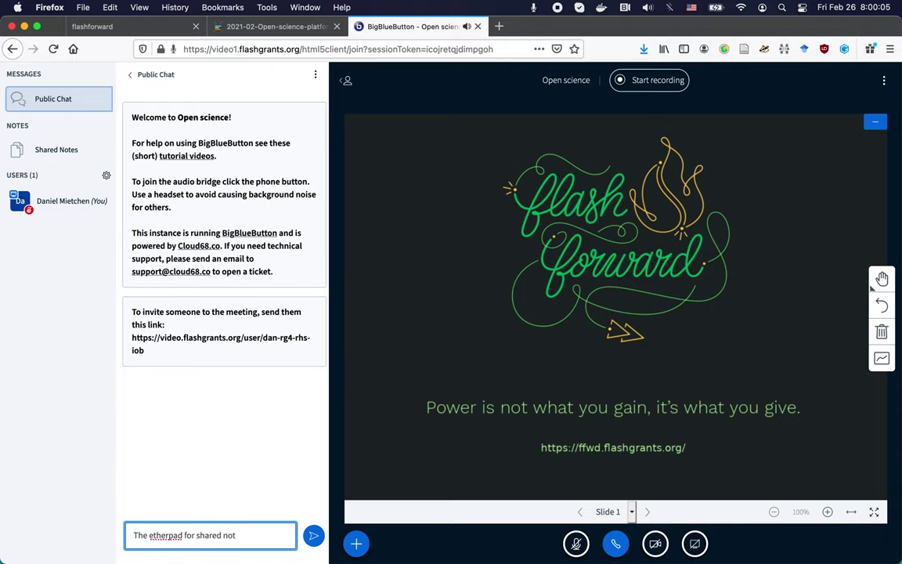
pyautogui.write('es for this session sits at')
pyautogui.write('https://etherpad.wikimedia.org/p/2021-02-Open-science-platforms')
pyautogui.write('.')
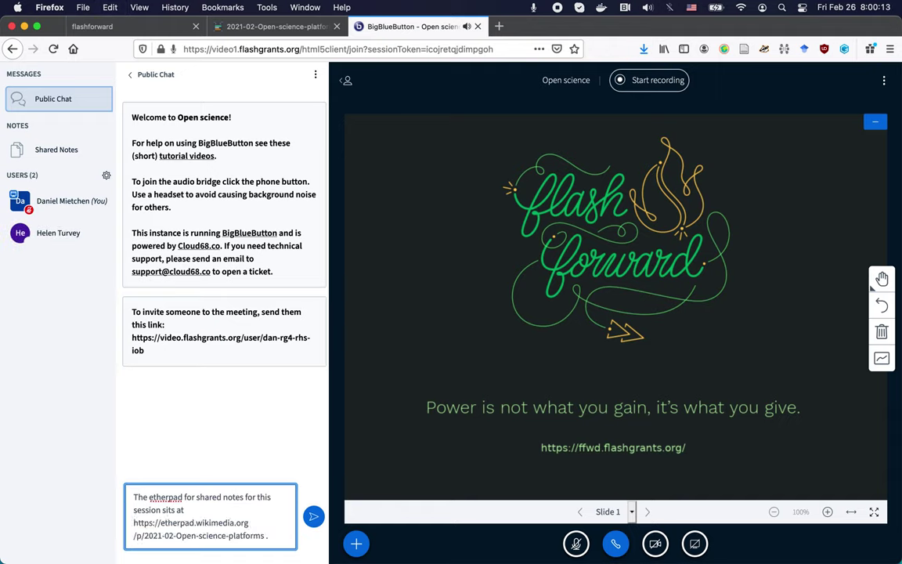
pyautogui.press('Return')
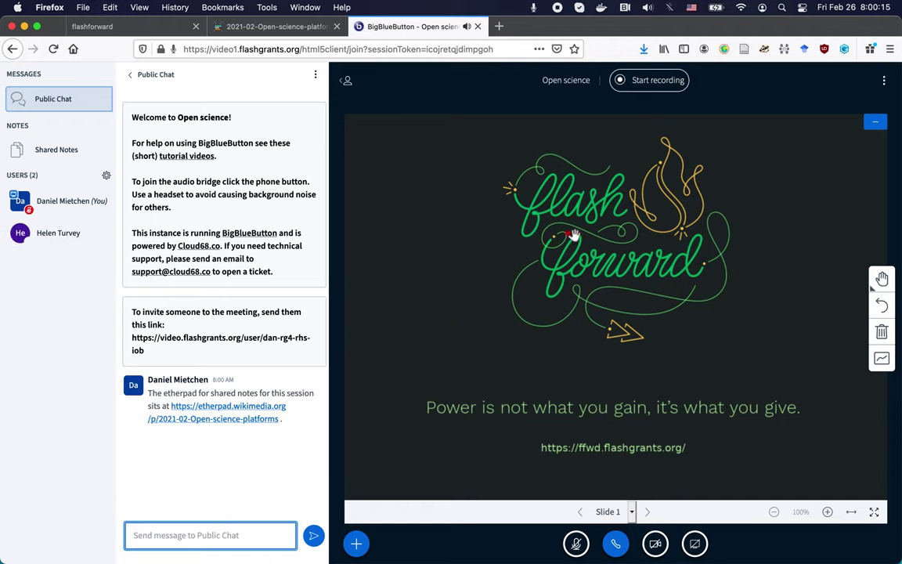
# Start the session recording, set Do Not Disturb until this evening, and bring up the Etherpad pad.
pyautogui.click(648, 83)
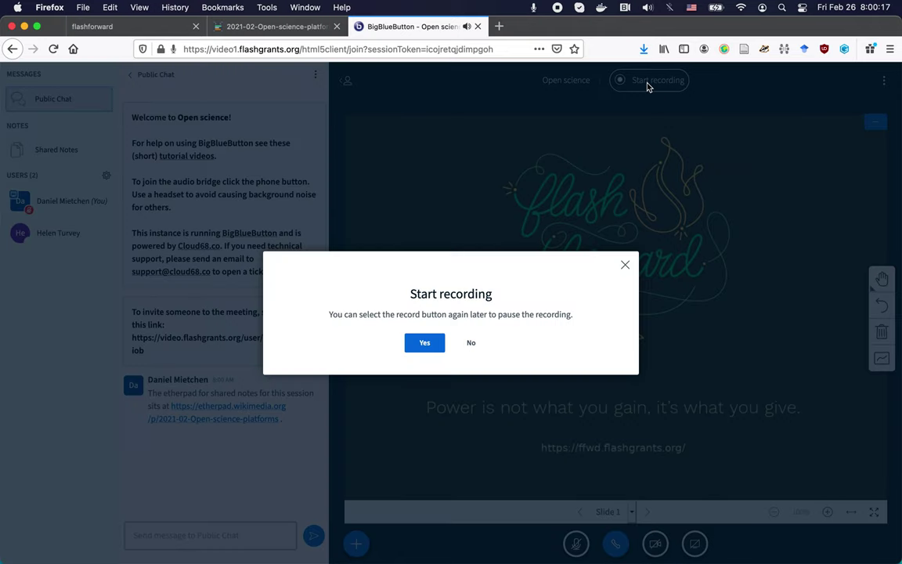
pyautogui.click(426, 343)
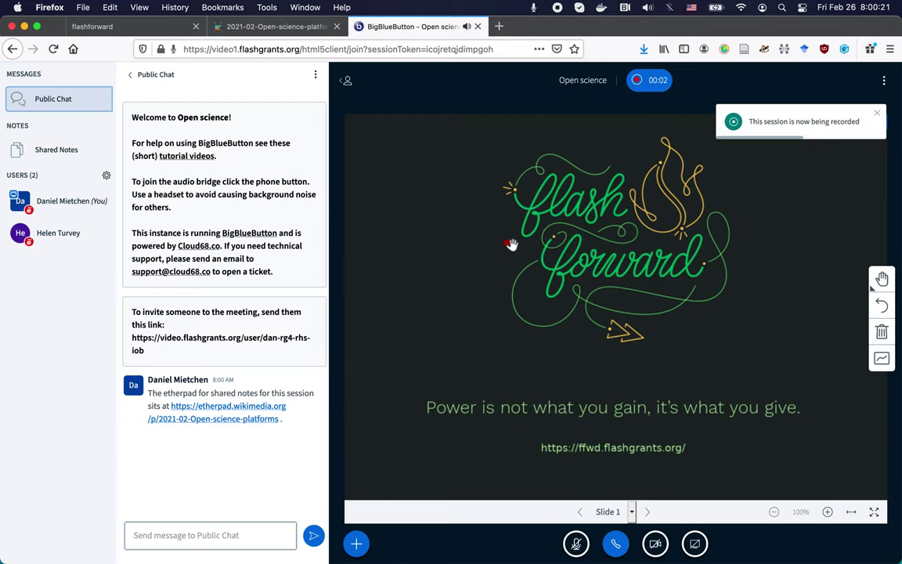
pyautogui.click(804, 8)
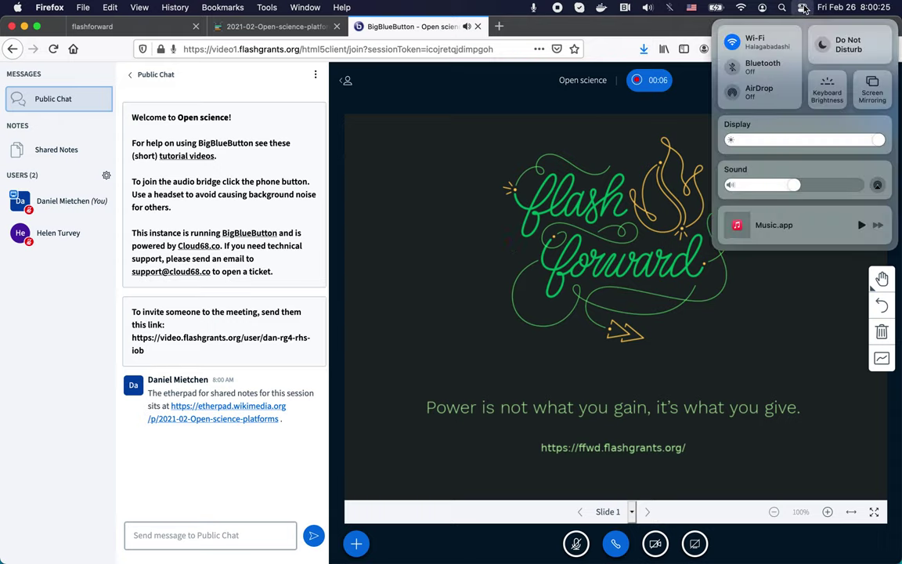
pyautogui.click(853, 52)
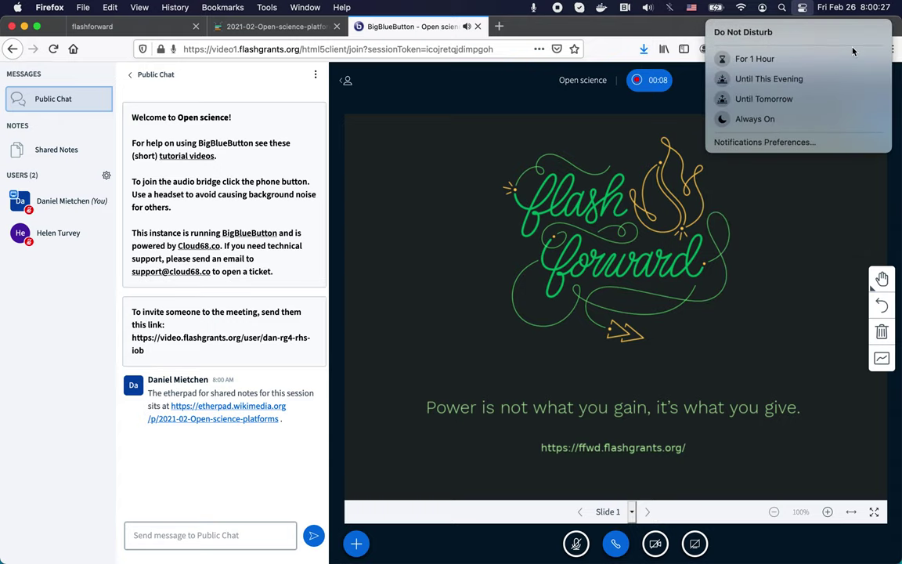
pyautogui.click(817, 77)
pyautogui.click(629, 28)
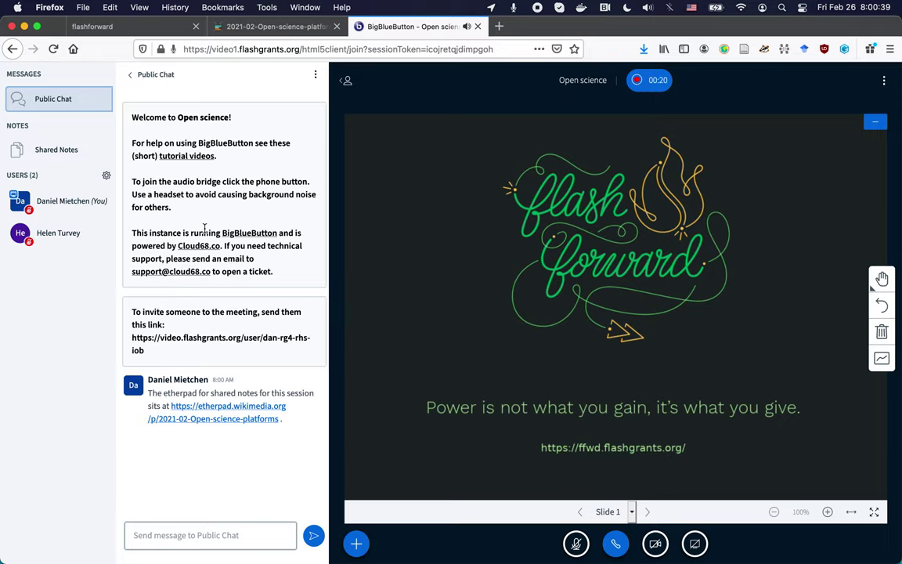
pyautogui.click(244, 32)
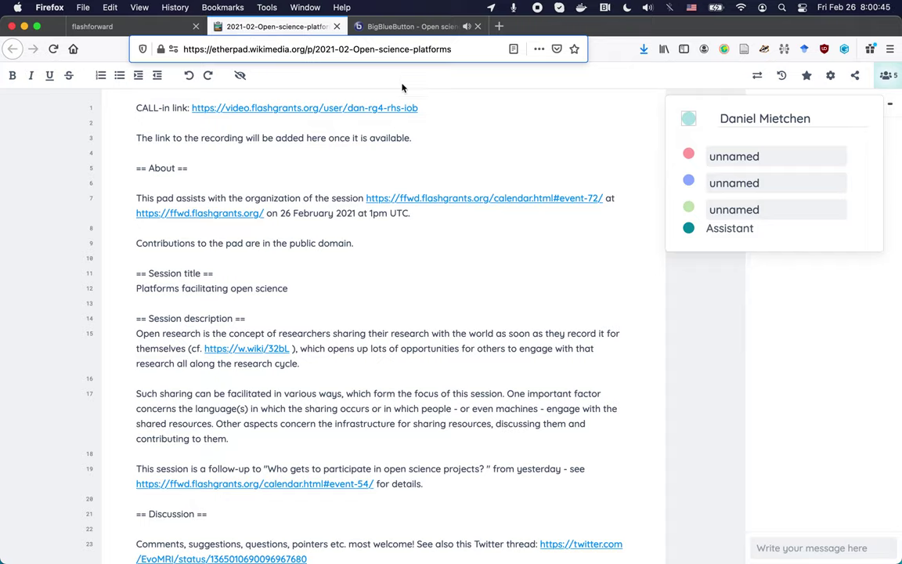
# Unmute the meeting microphone, flipping between the Etherpad pad and the BigBlueButton meeting.
pyautogui.click(397, 27)
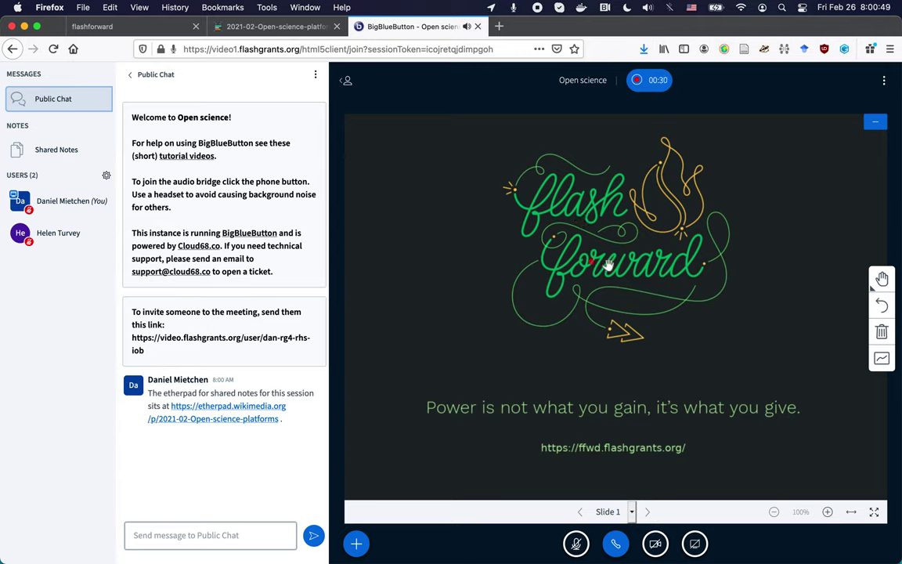
pyautogui.click(575, 546)
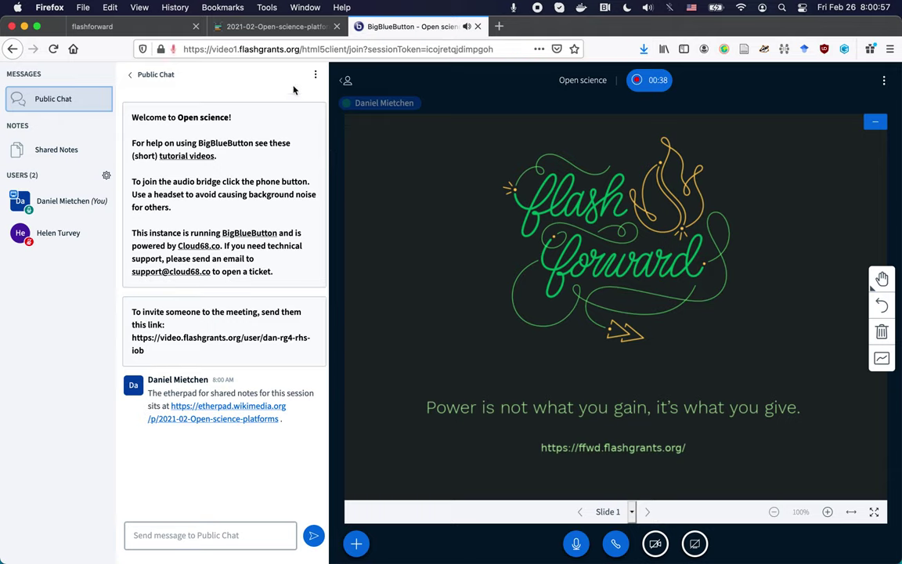
pyautogui.click(270, 31)
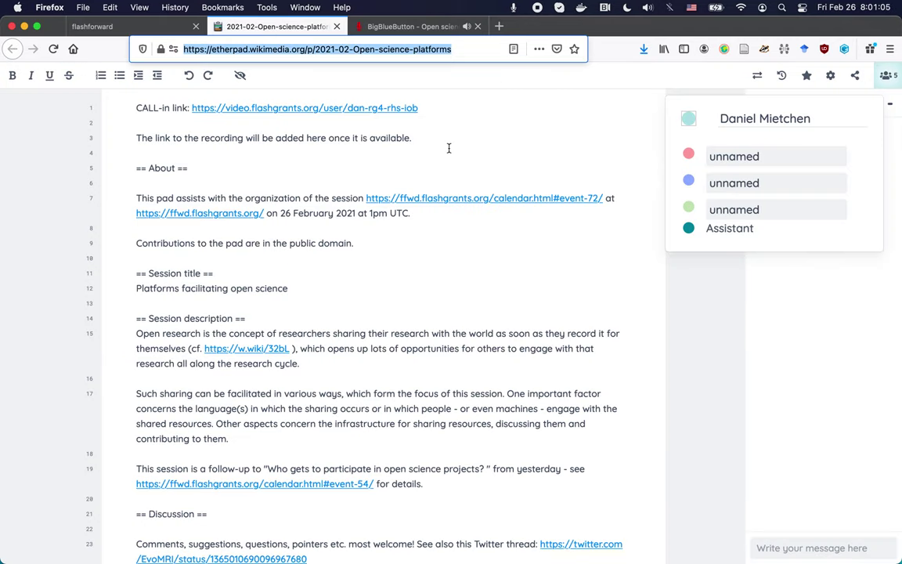
pyautogui.click(356, 26)
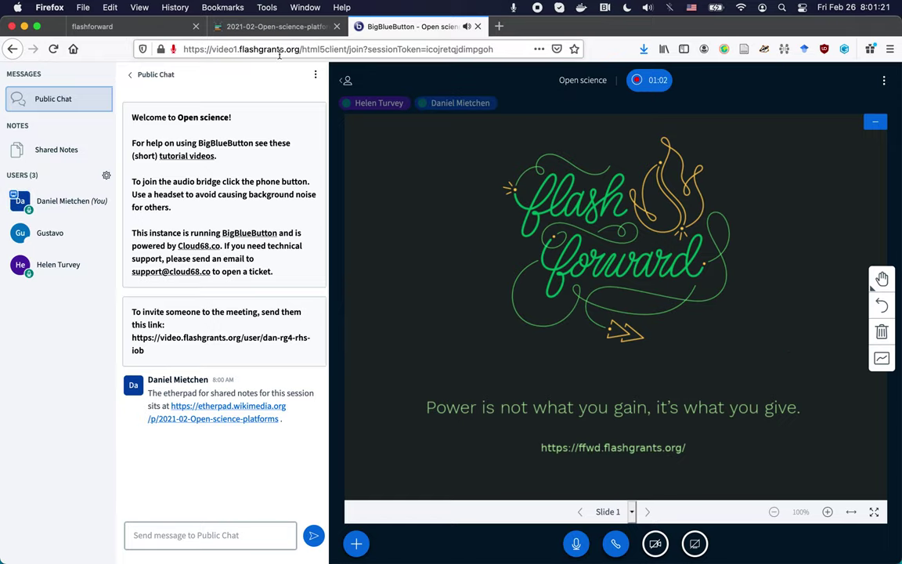
pyautogui.click(254, 26)
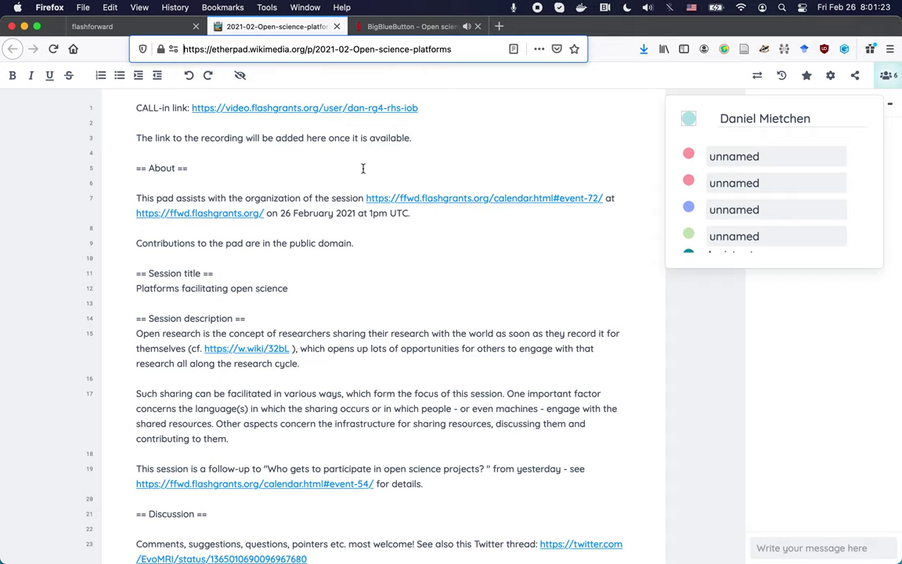
pyautogui.click(398, 27)
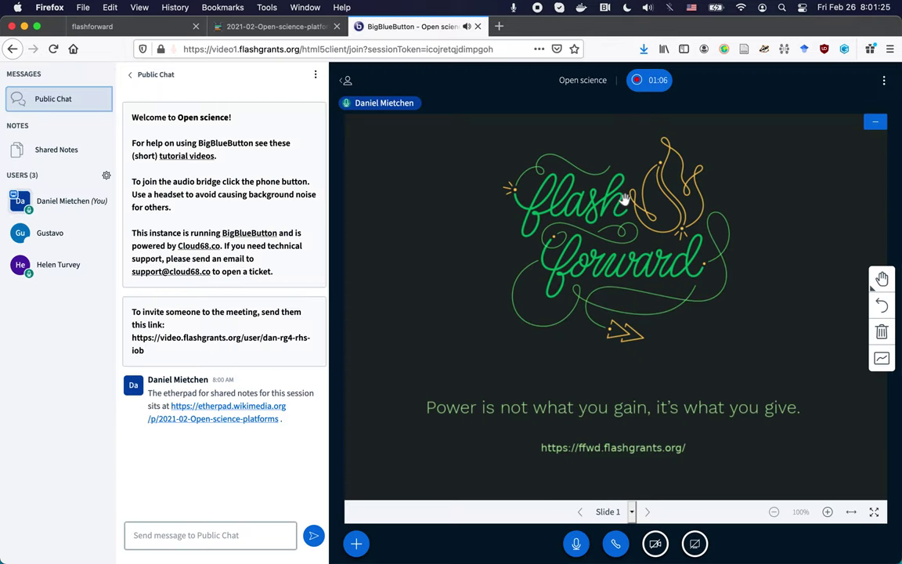
# Share the entire screen with participants and grant Firefox permission.
pyautogui.click(696, 545)
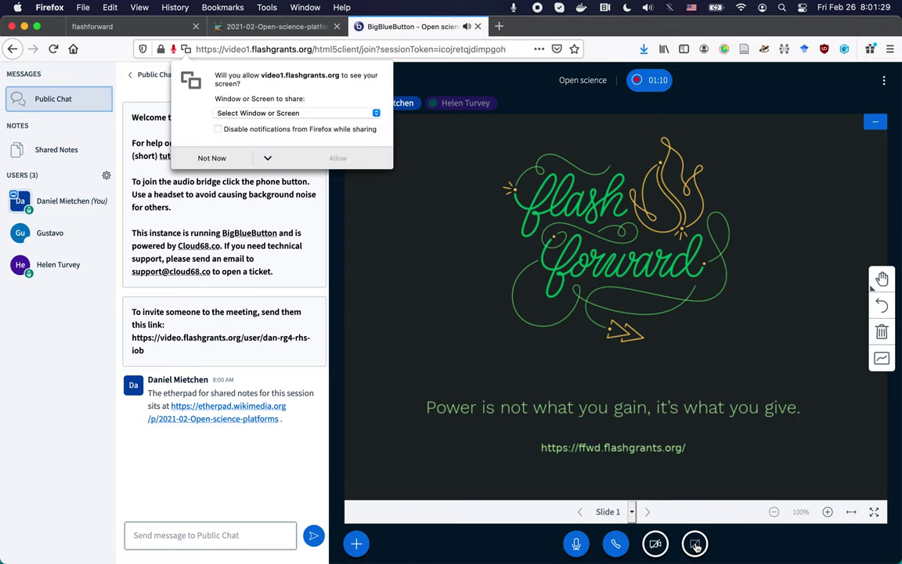
pyautogui.click(260, 112)
pyautogui.click(249, 218)
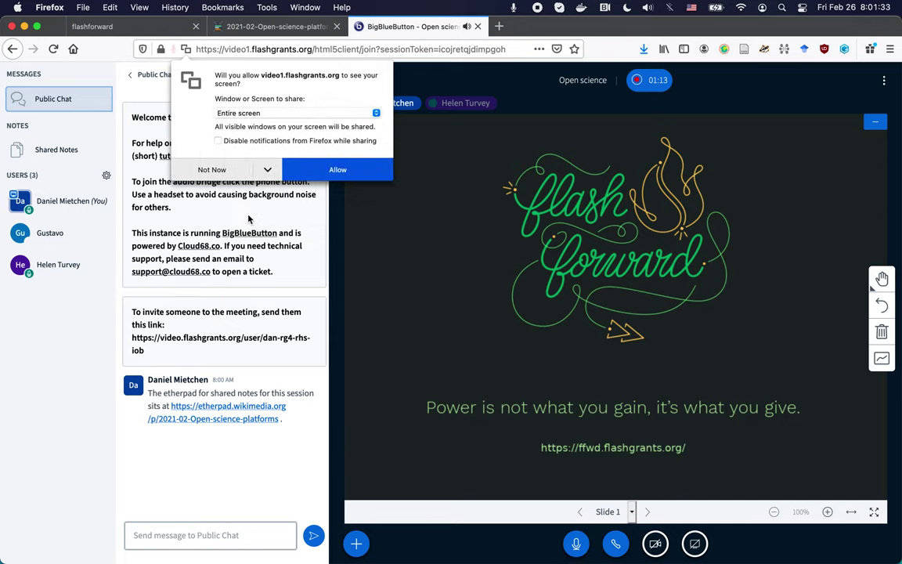
pyautogui.click(349, 291)
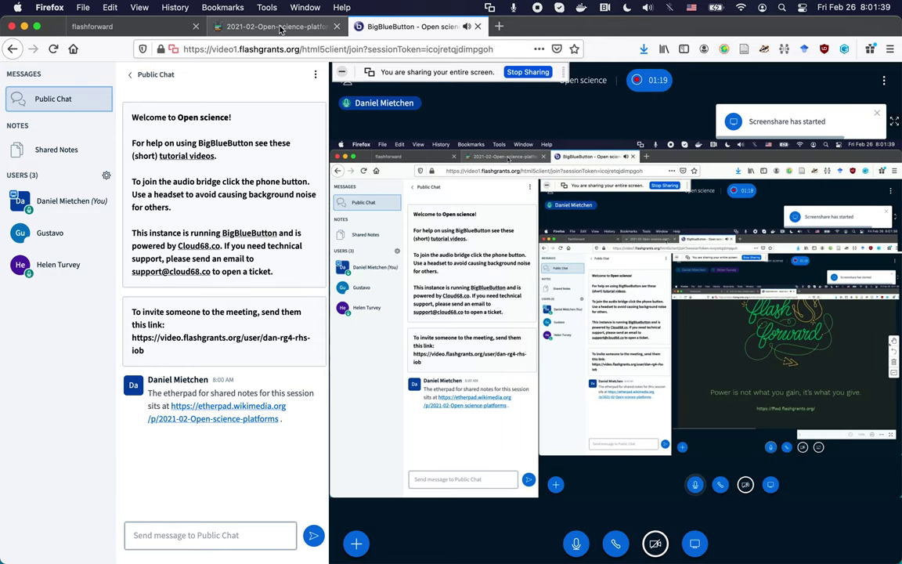
# Bring up the Etherpad notes pad and close its users list.
pyautogui.hotkey('ctrl', 'shift', 'Tab')
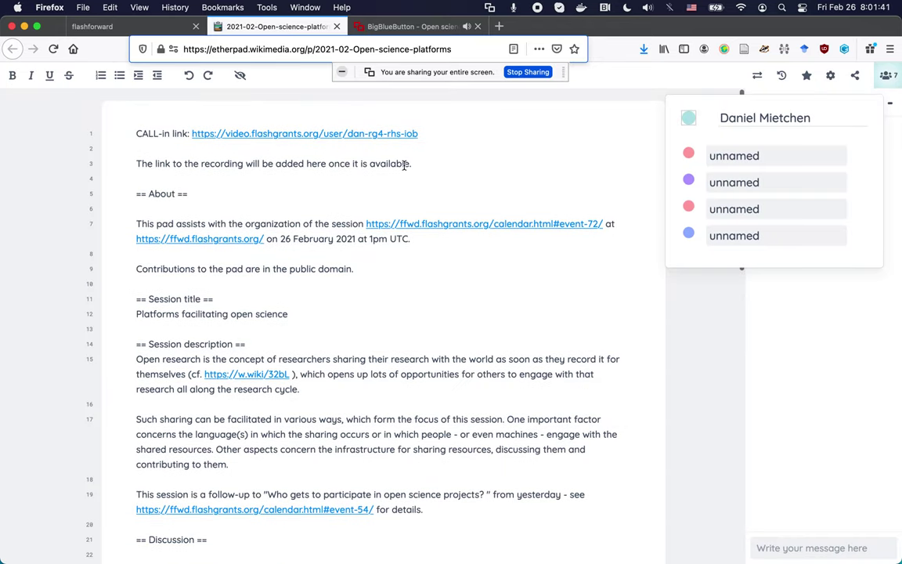
pyautogui.click(550, 149)
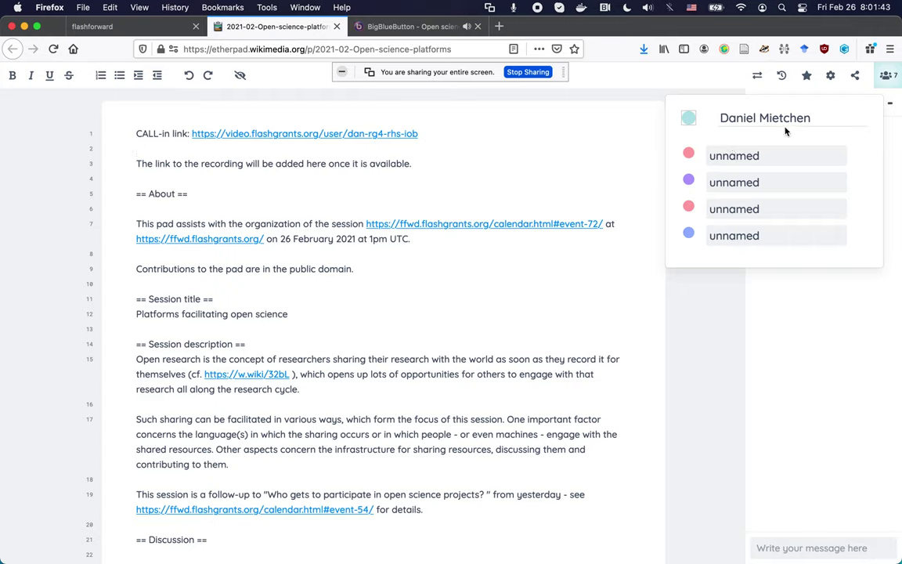
pyautogui.click(888, 75)
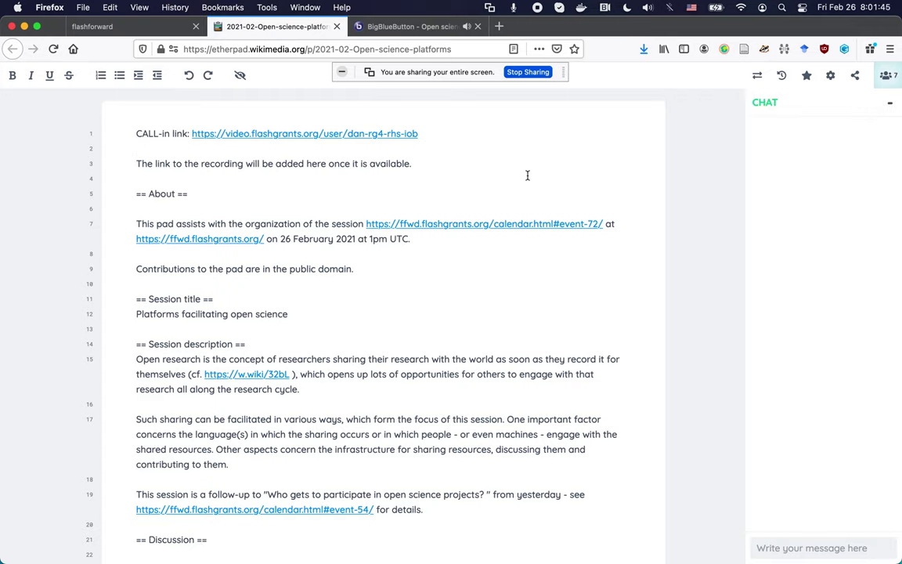
pyautogui.hotkey('ctrl', 'Tab')
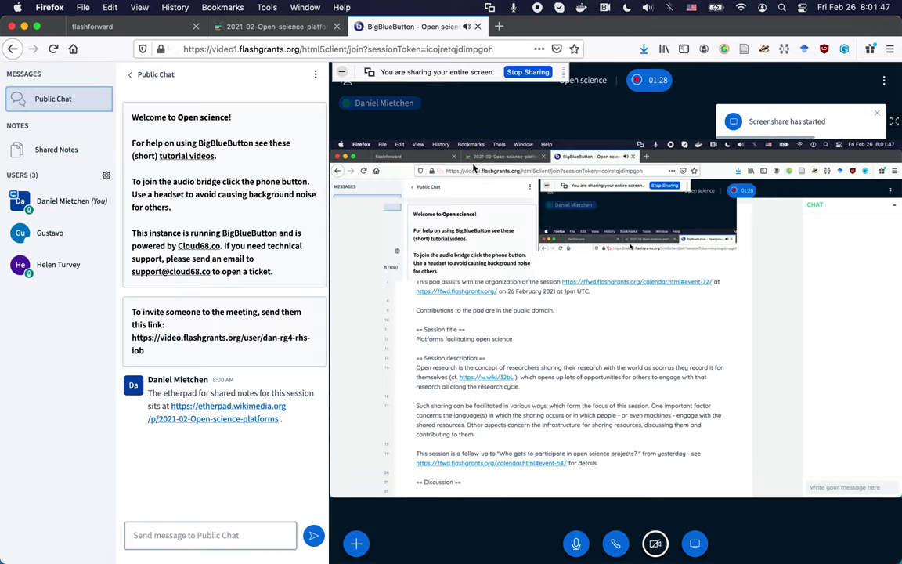
pyautogui.hotkey('ctrl', 'shift', 'Tab')
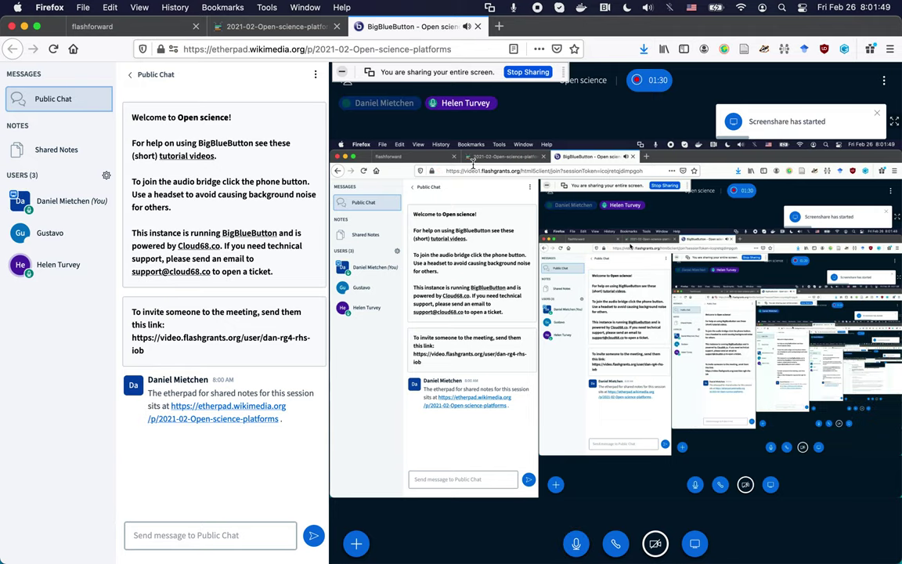
pyautogui.hotkey('ctrl', 'Tab')
pyautogui.hotkey('ctrl', 'shift', 'Tab')
pyautogui.hotkey('ctrl', 'Tab')
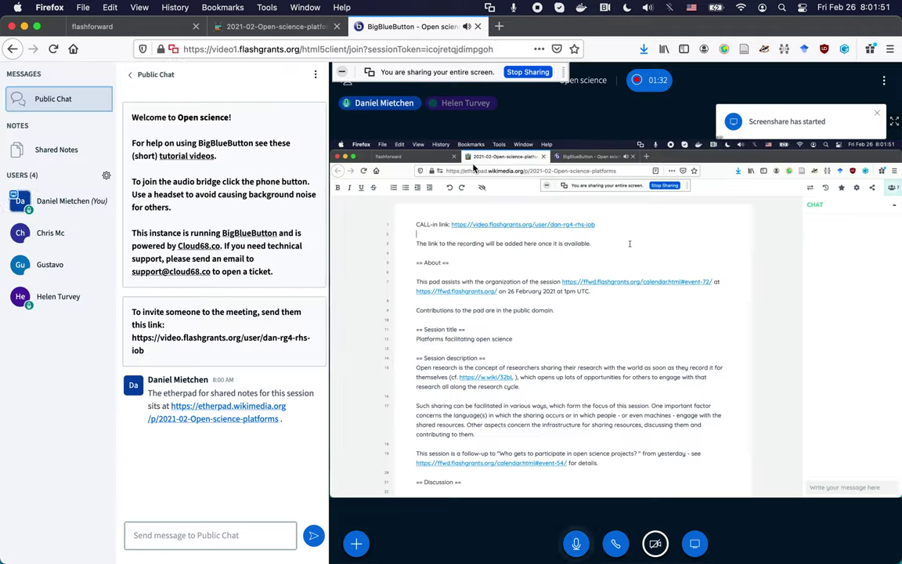
pyautogui.hotkey('ctrl', 'shift', 'Tab')
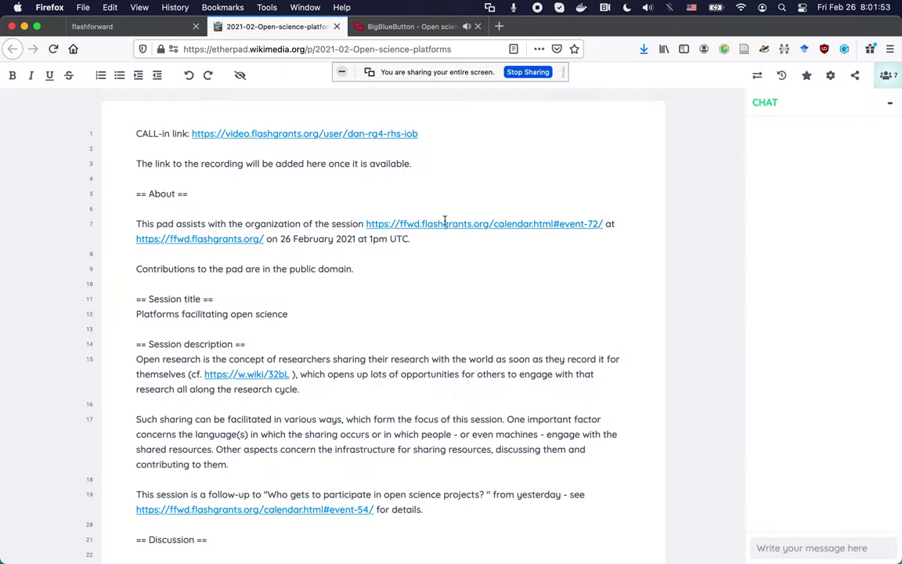
pyautogui.scroll(-3, 447, 286)
pyautogui.scroll(-6, 447, 286)
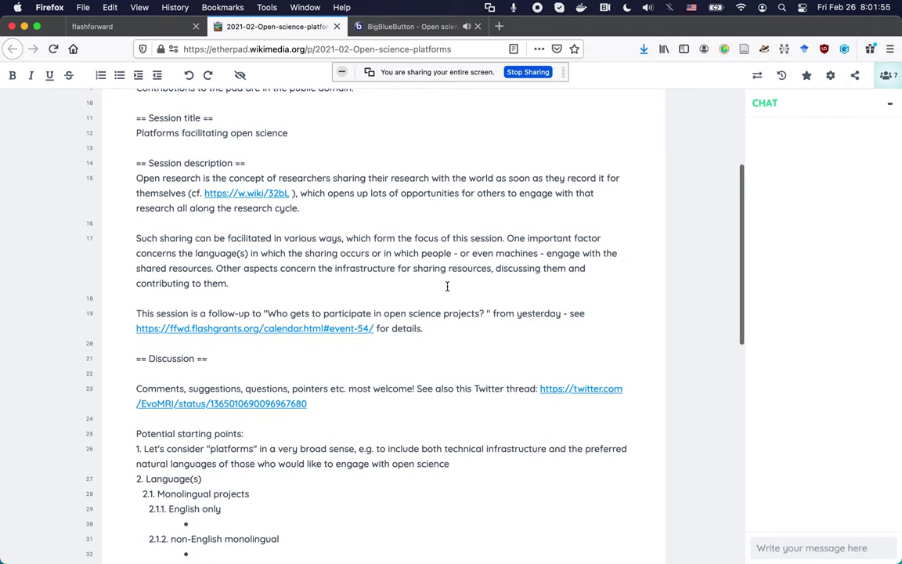
pyautogui.scroll(-1, 447, 285)
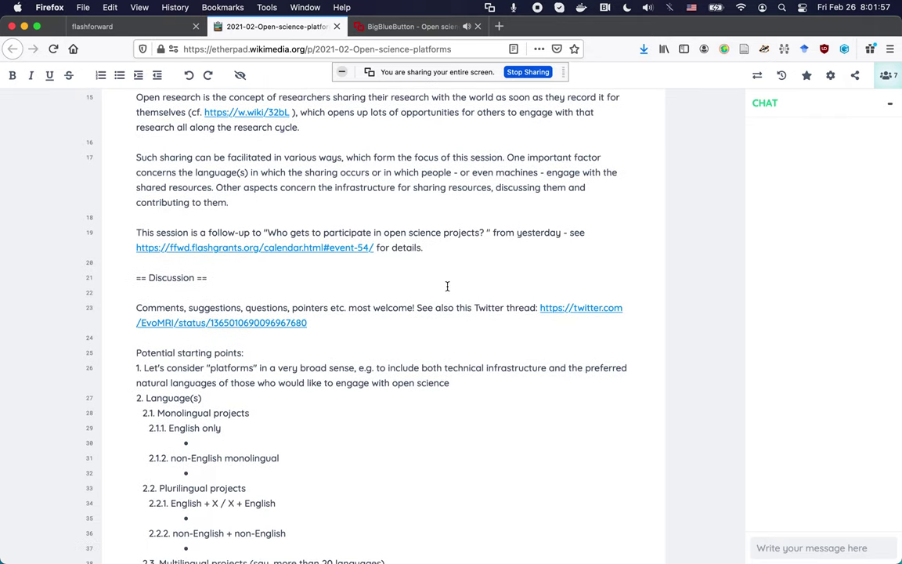
pyautogui.scroll(-4, 447, 286)
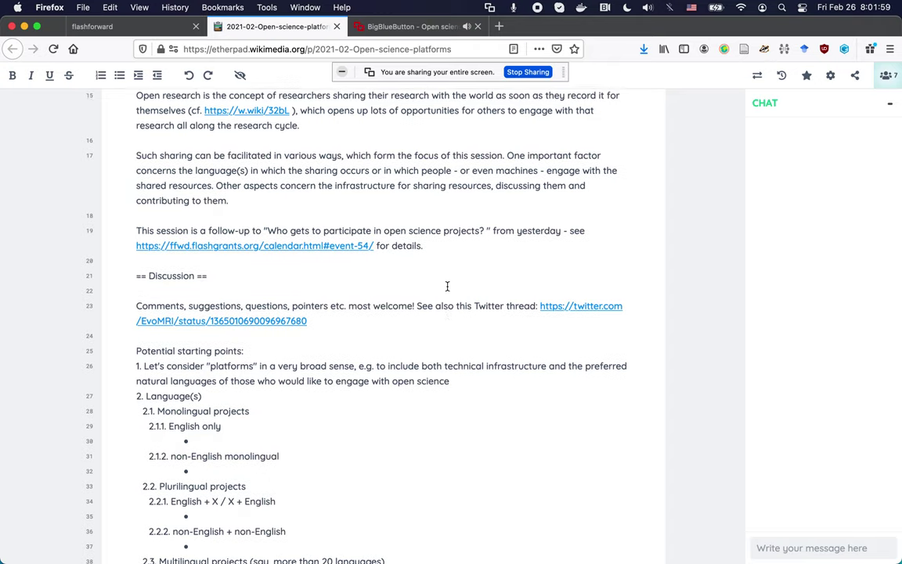
pyautogui.scroll(-7, 447, 285)
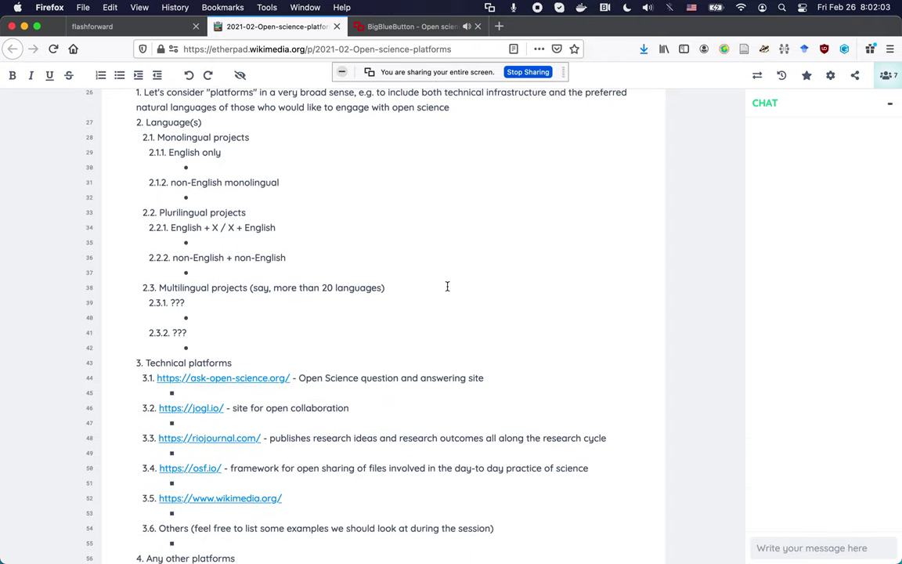
pyautogui.scroll(13, 447, 285)
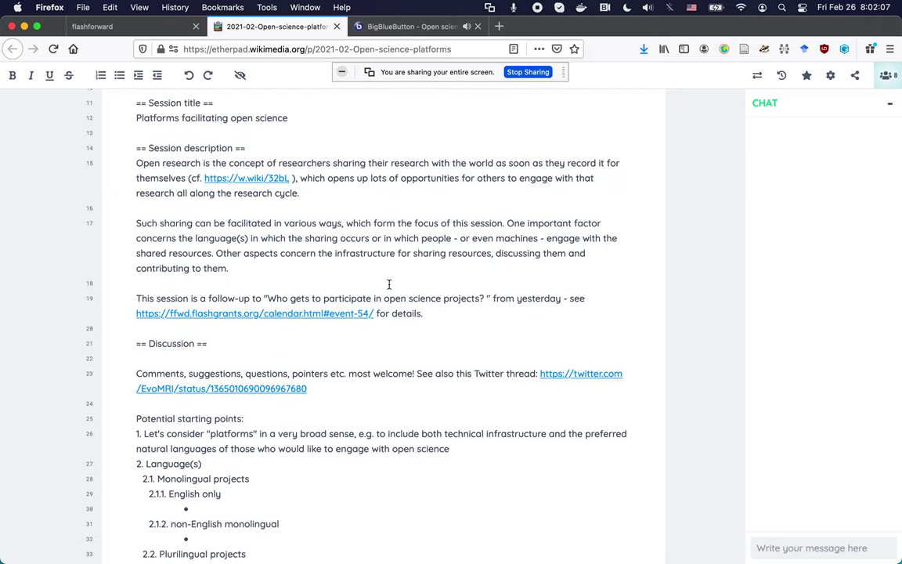
pyautogui.click(383, 328)
pyautogui.click(413, 27)
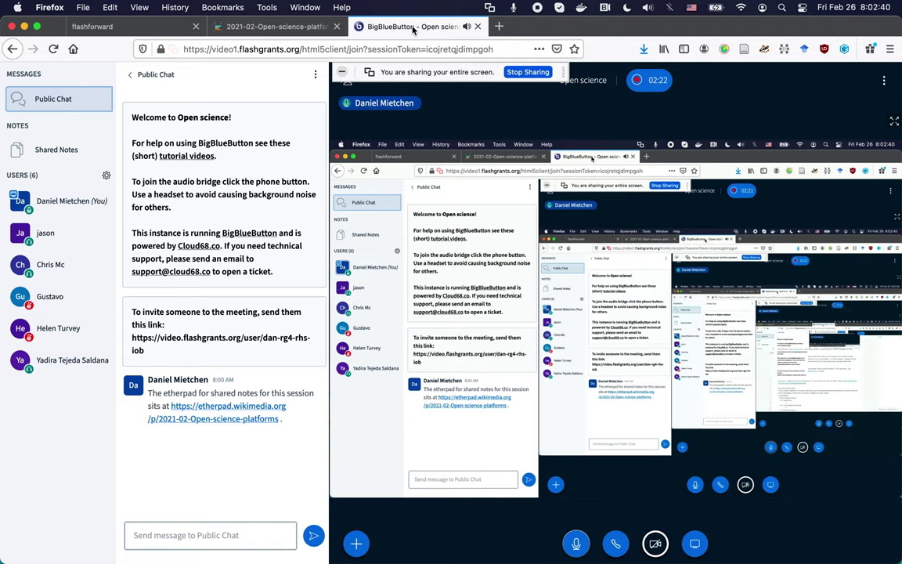
pyautogui.click(239, 26)
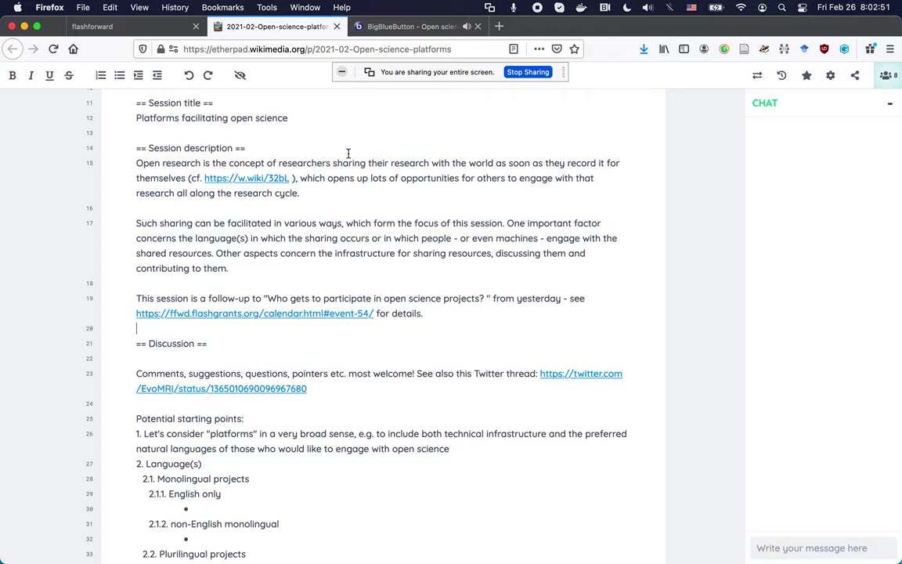
# Scroll the pad to 'Potential starting points', listing platforms like ask-open-science.org, jogl.io and osf.io.
pyautogui.scroll(1, 437, 278)
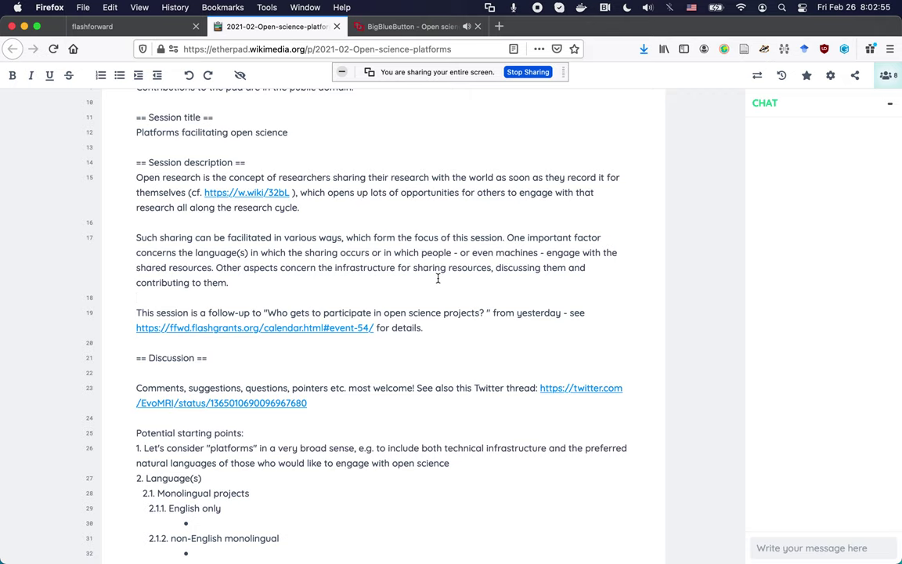
pyautogui.scroll(3, 438, 278)
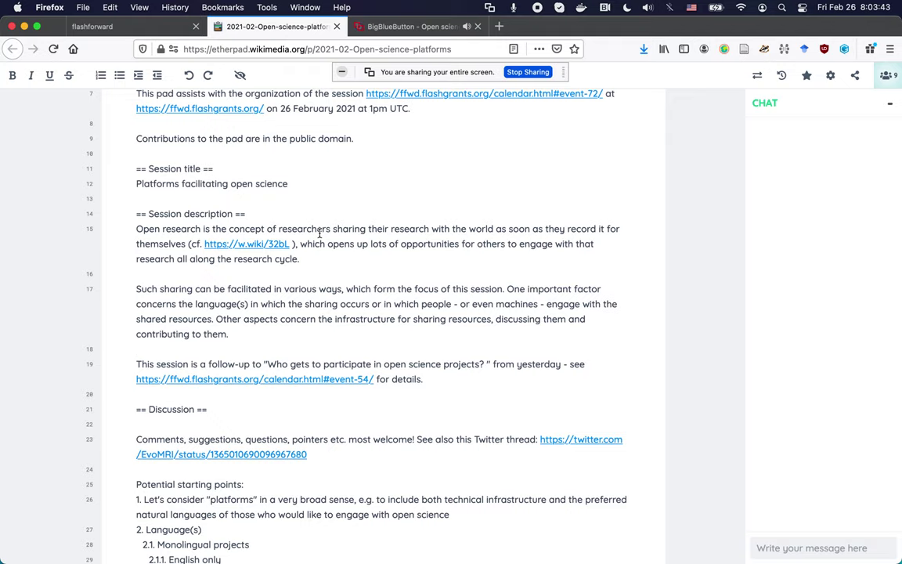
pyautogui.scroll(-5, 141, 342)
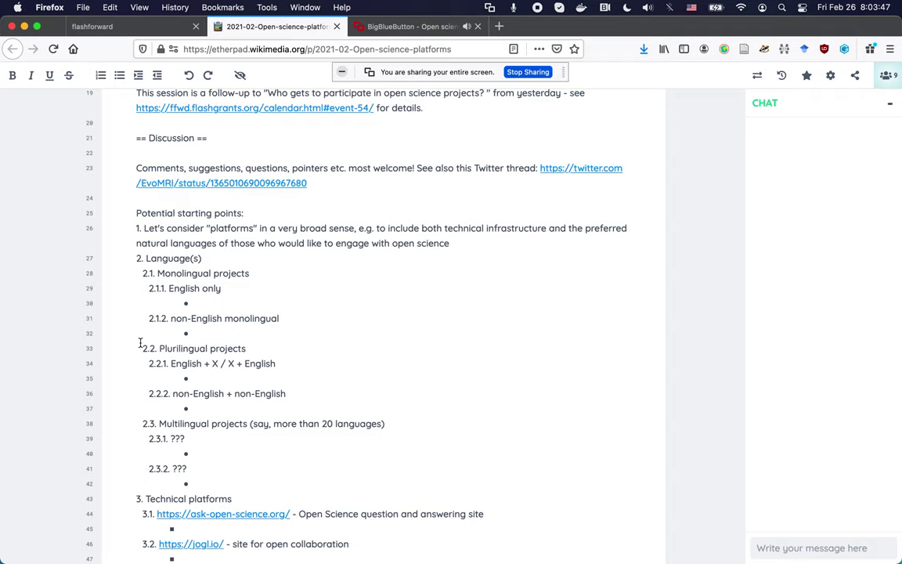
pyautogui.scroll(-5, 141, 342)
pyautogui.scroll(3, 140, 342)
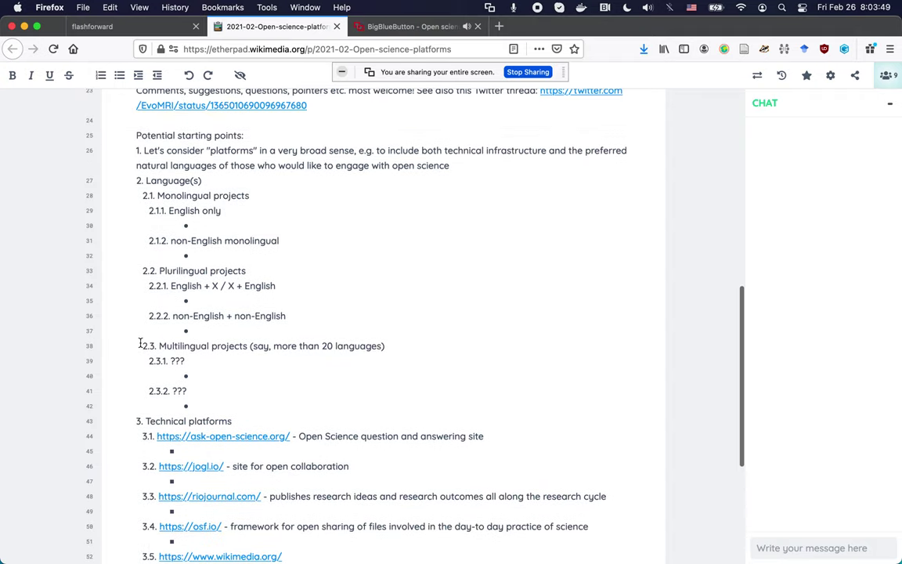
pyautogui.scroll(1, 140, 342)
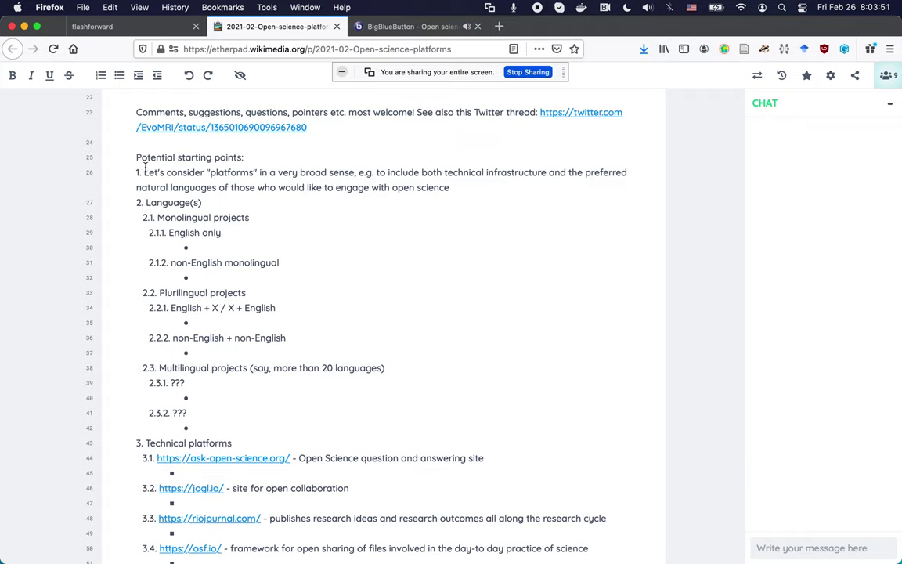
pyautogui.moveTo(145, 172); pyautogui.dragTo(214, 196)
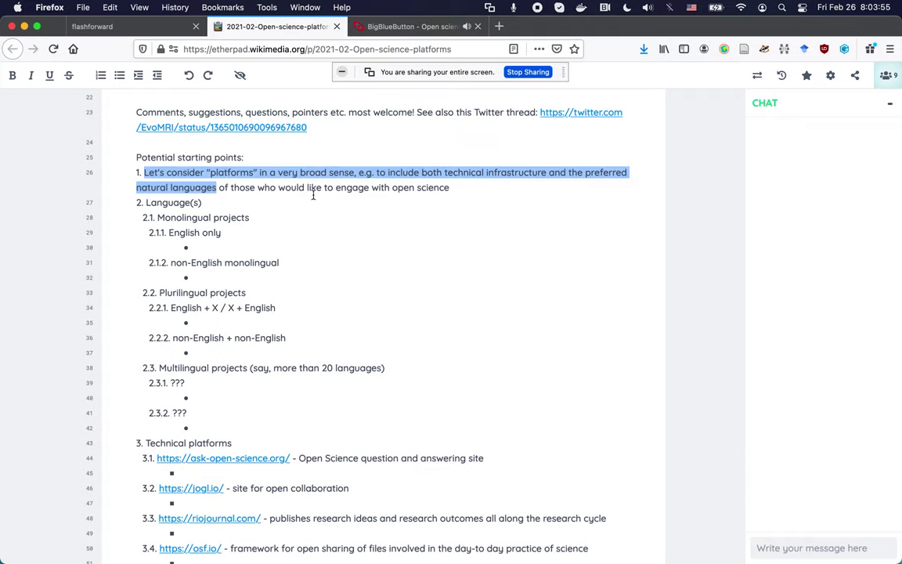
pyautogui.click(147, 202)
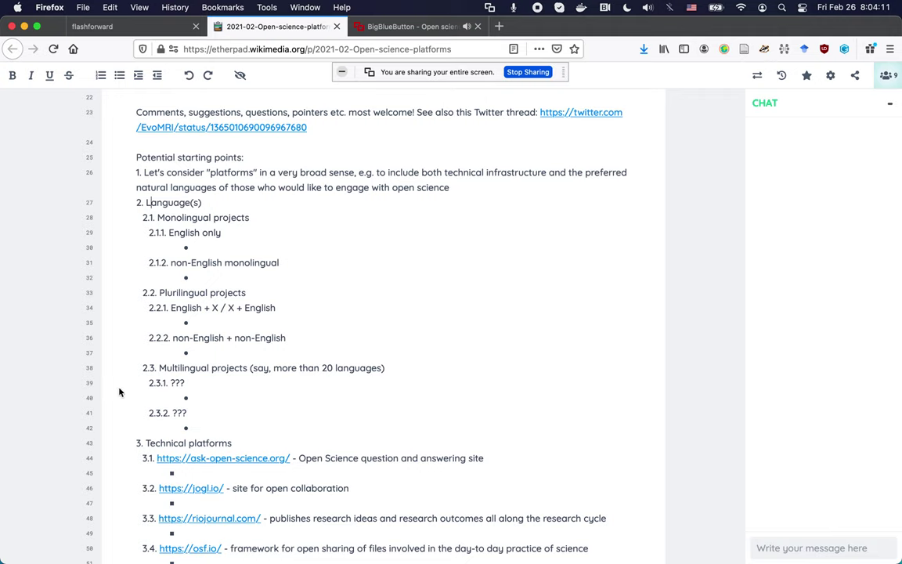
pyautogui.scroll(-4, 119, 390)
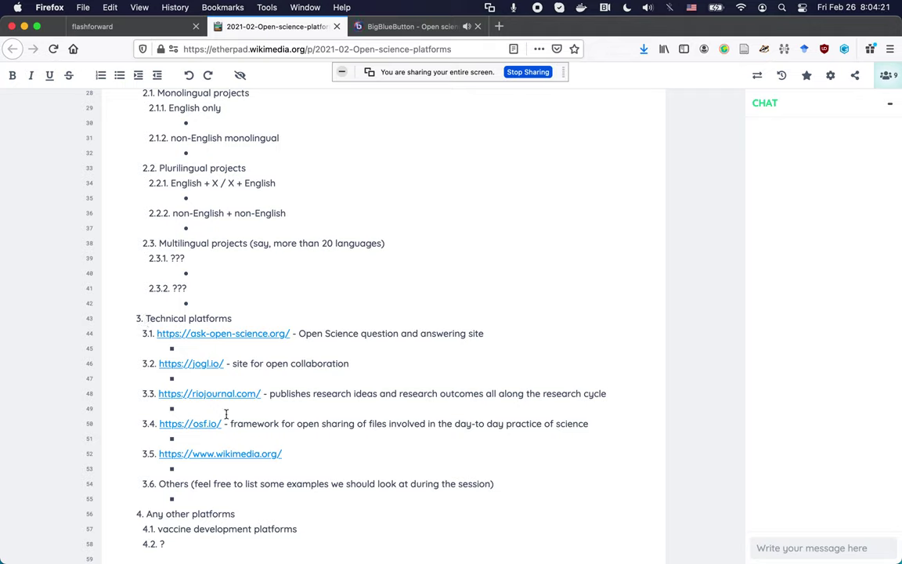
pyautogui.scroll(-2, 128, 430)
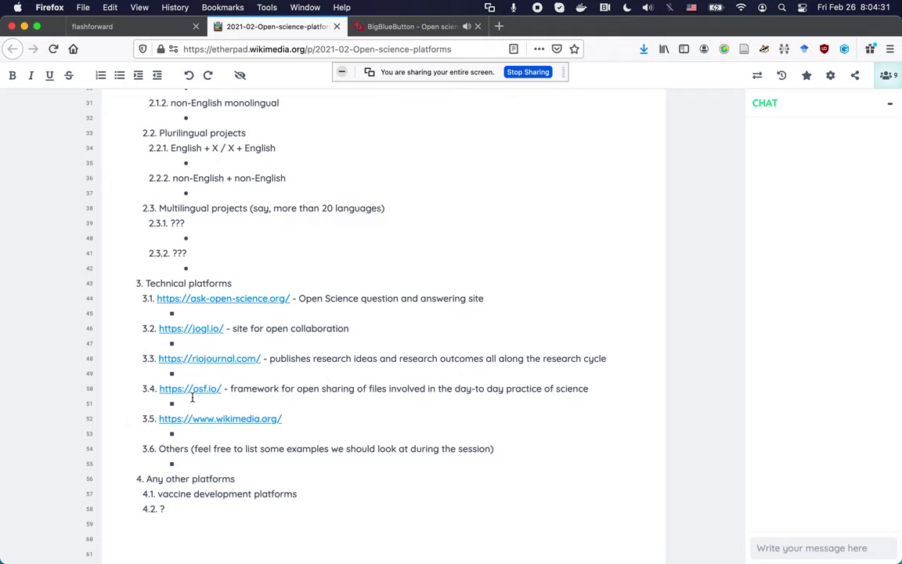
pyautogui.doubleClick(173, 449)
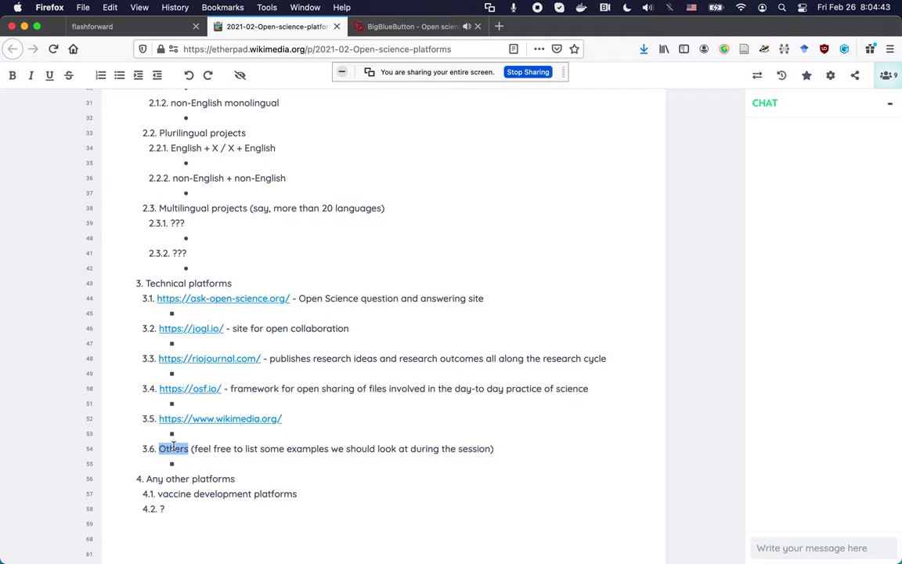
pyautogui.click(147, 479)
pyautogui.moveTo(147, 479); pyautogui.dragTo(236, 479)
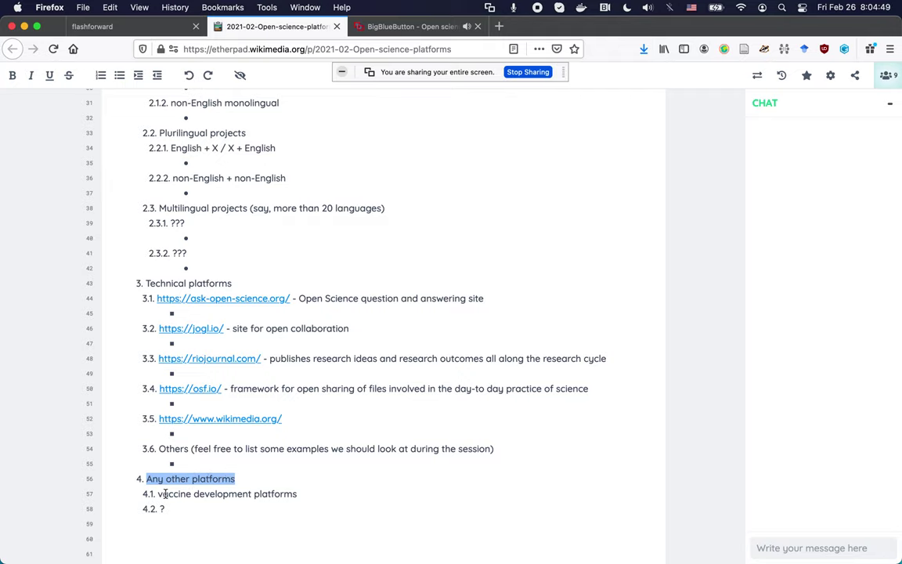
pyautogui.doubleClick(279, 494)
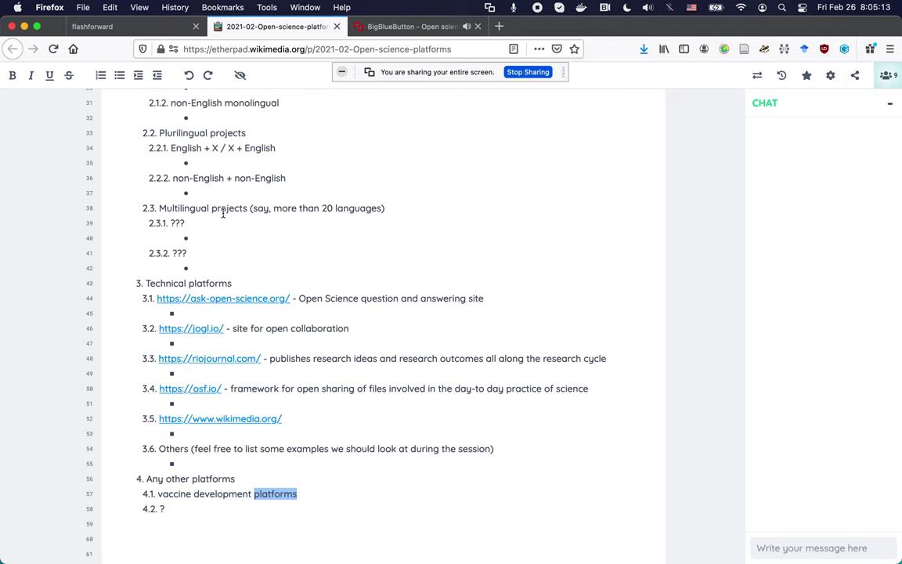
pyautogui.scroll(2, 223, 213)
pyautogui.scroll(1, 223, 213)
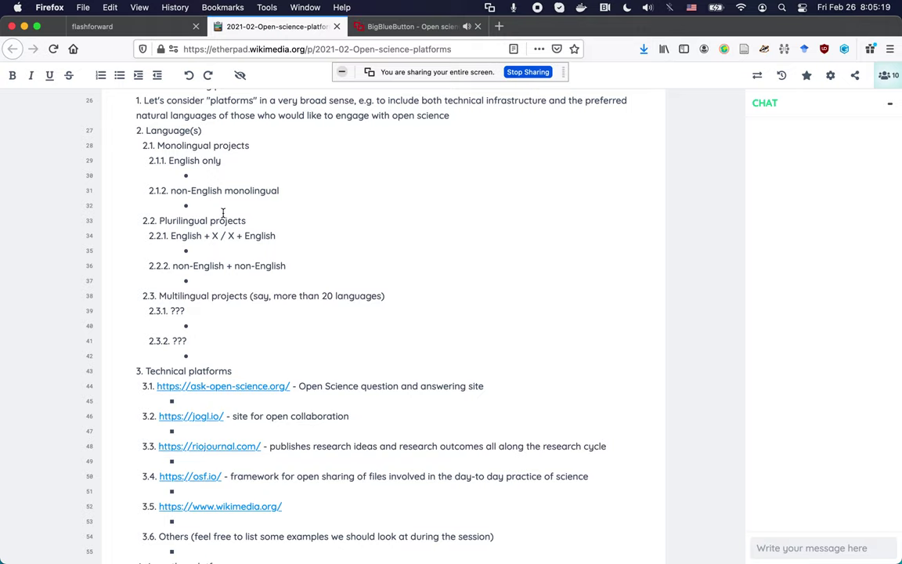
pyautogui.scroll(1, 223, 213)
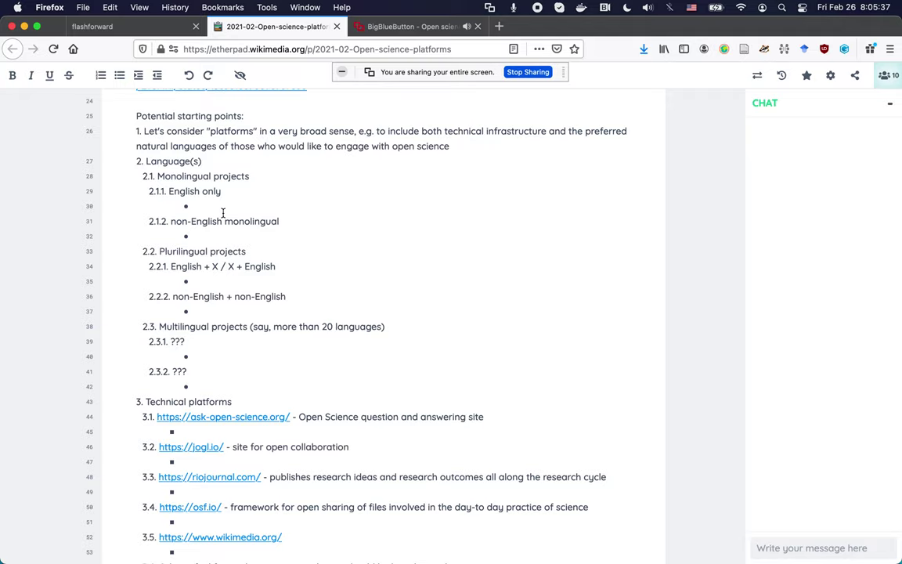
pyautogui.scroll(-5, 224, 213)
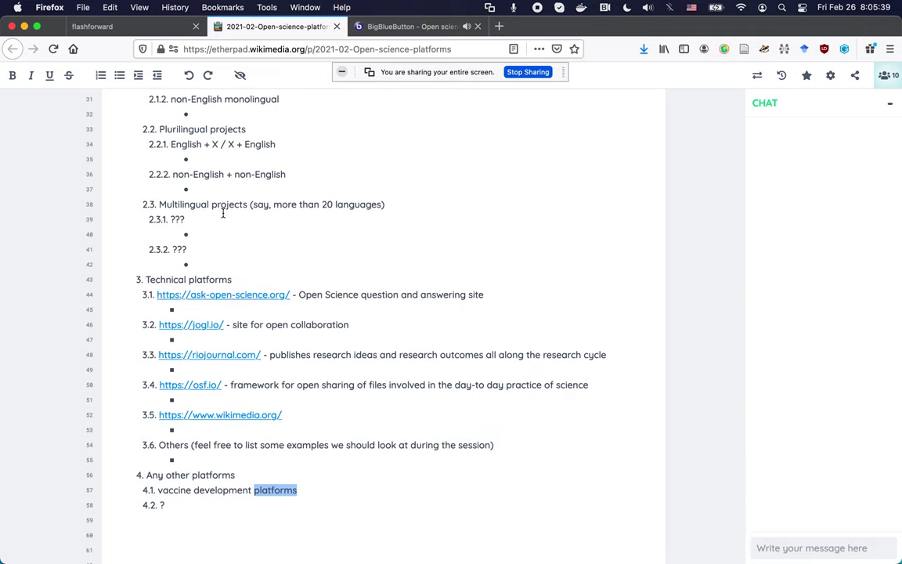
pyautogui.click(273, 188)
pyautogui.scroll(2, 272, 187)
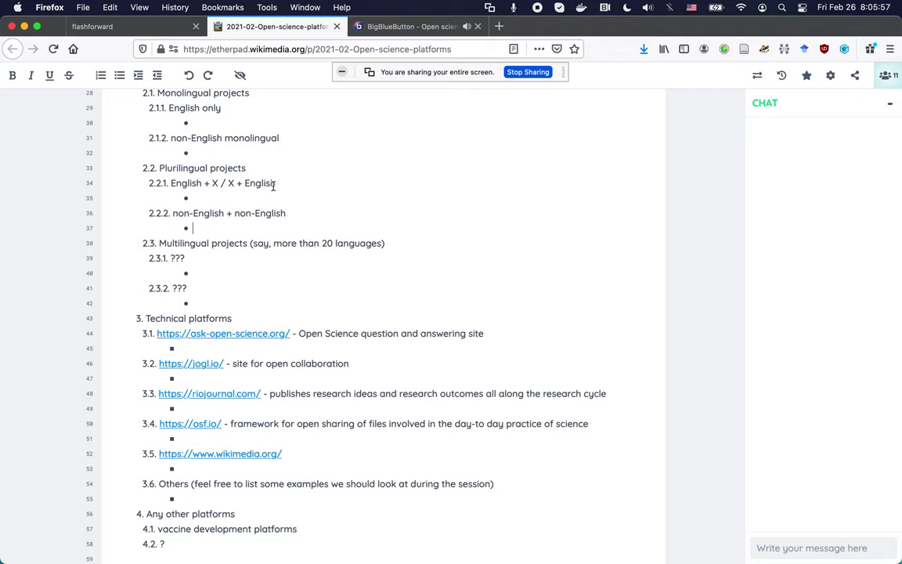
pyautogui.press('Down')
pyautogui.press('Down')
pyautogui.scroll(1, 277, 171)
pyautogui.scroll(1, 277, 172)
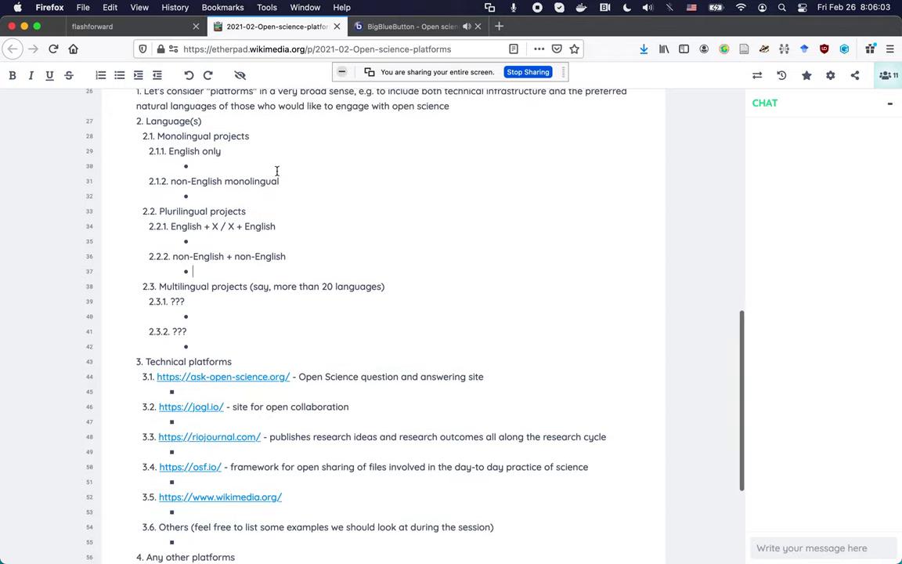
pyautogui.click(388, 28)
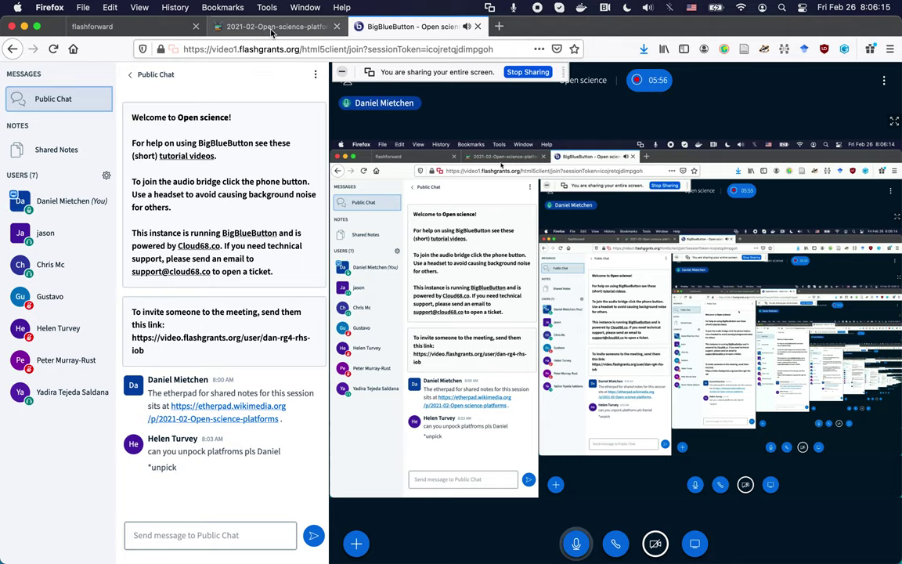
pyautogui.click(243, 26)
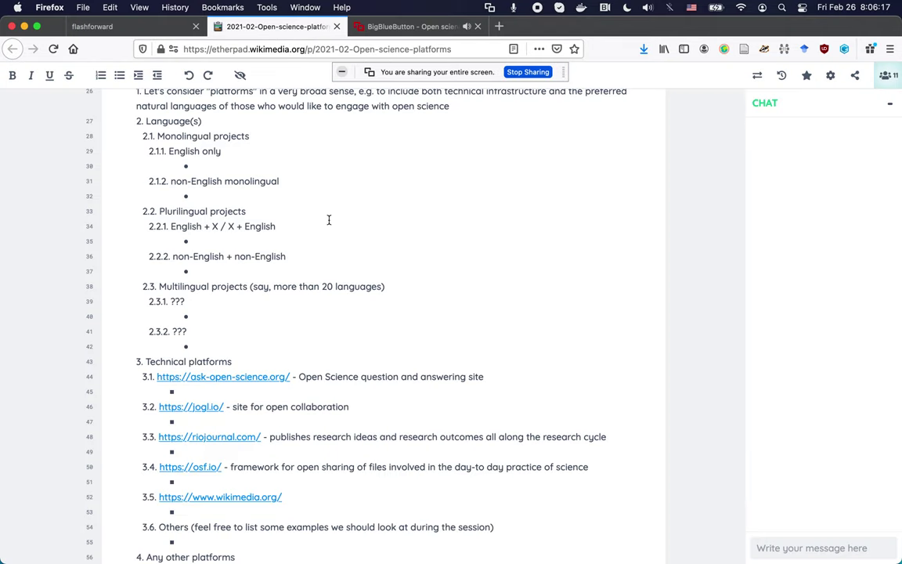
pyautogui.scroll(1, 328, 220)
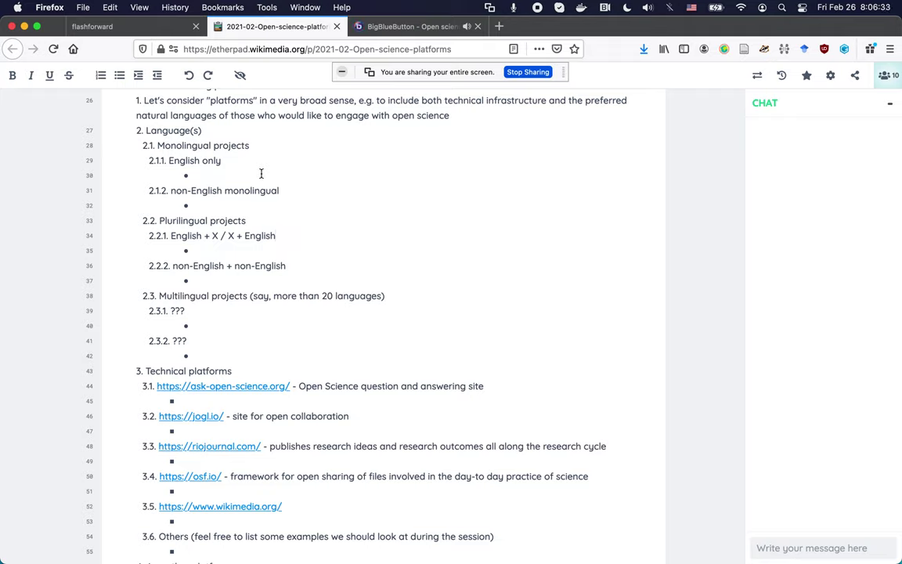
pyautogui.click(261, 173)
# Enter 'default' under English only and 'French, Spanish, German, Japanese, Chinese' under non-English monolingual.
pyautogui.click(230, 177)
pyautogui.write('default')
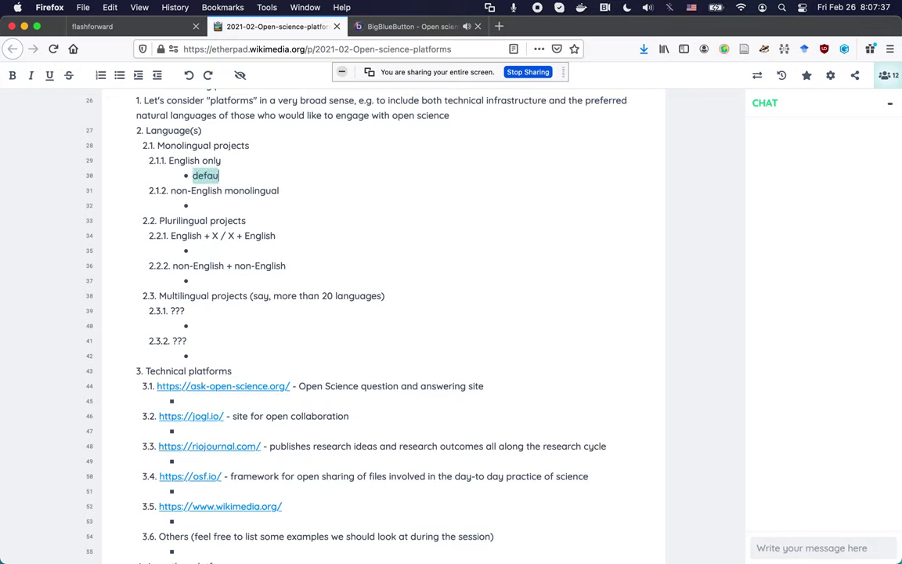
pyautogui.click(192, 205)
pyautogui.write('French, Sp')
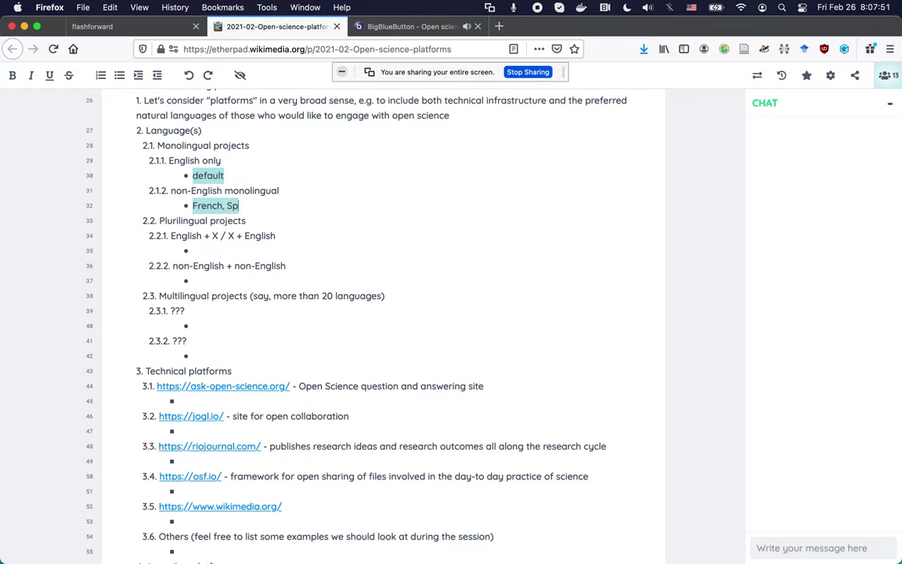
pyautogui.write('anish, german')
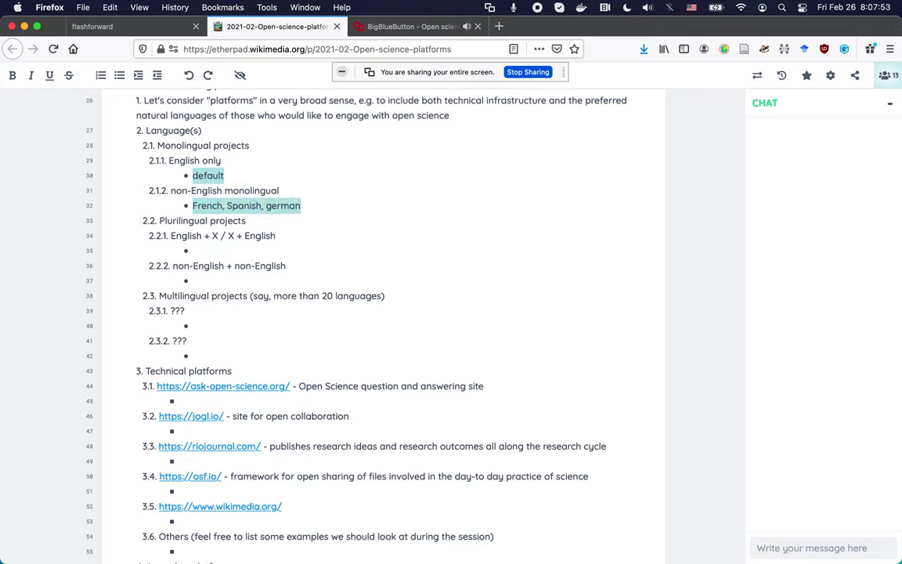
pyautogui.press('BackSpace')
pyautogui.press('BackSpace')
pyautogui.press('BackSpace')
pyautogui.press('BackSpace')
pyautogui.press('BackSpace')
pyautogui.press('BackSpace')
pyautogui.write('German, Japanese')
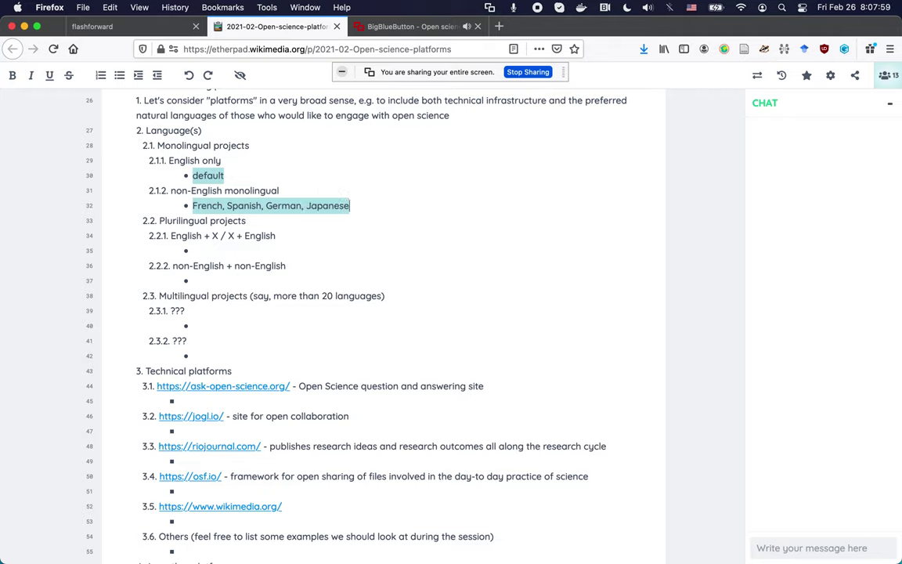
pyautogui.write(', Chinese')
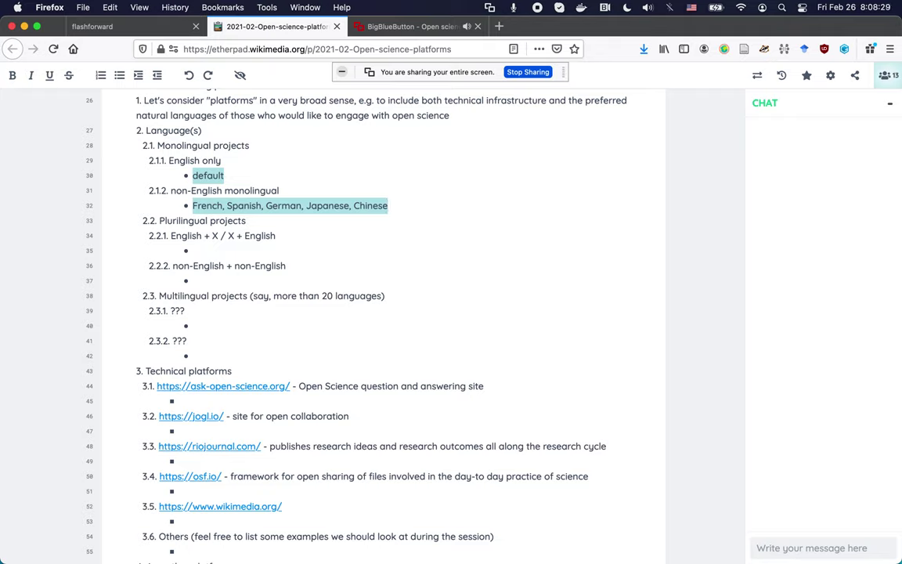
pyautogui.click(231, 251)
pyautogui.moveTo(171, 236); pyautogui.dragTo(313, 248)
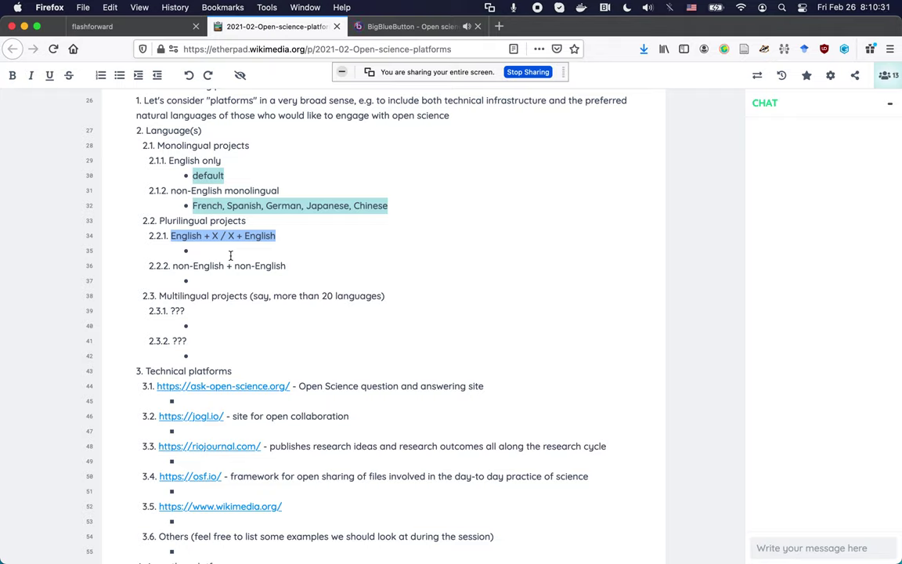
# Type 'how to discuss?' as the bullet under 2.2.1 English + X / X + English.
pyautogui.click(230, 255)
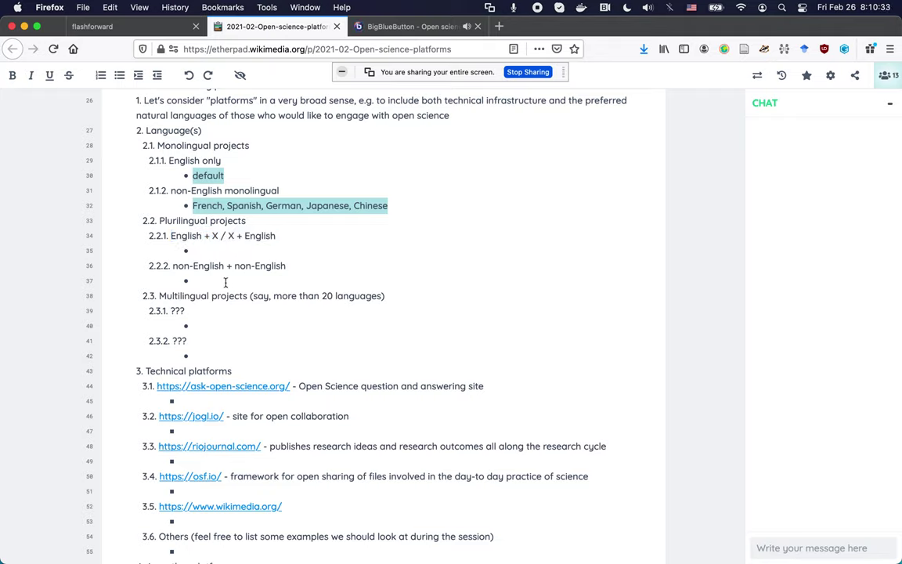
pyautogui.click(225, 282)
pyautogui.write('how to discuss?')
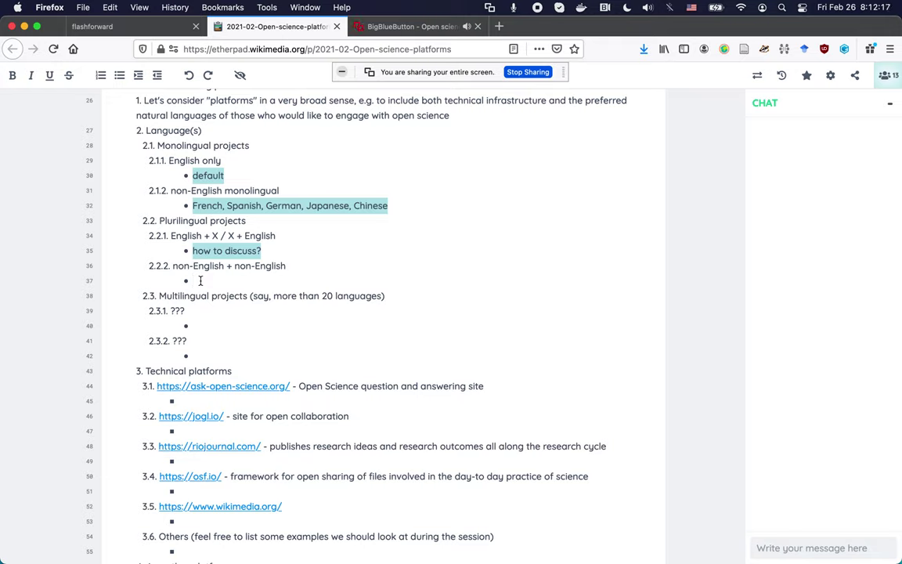
pyautogui.click(211, 311)
pyautogui.moveTo(321, 295); pyautogui.dragTo(334, 295)
pyautogui.click(244, 308)
pyautogui.moveTo(176, 146); pyautogui.dragTo(227, 283)
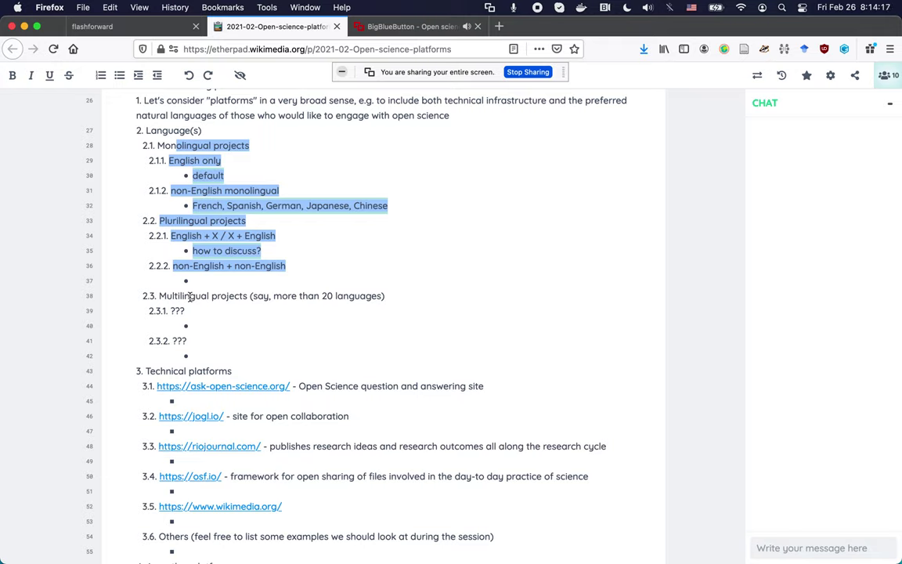
# Place the caret on the bullet under 2.3.1 and scroll down to the retrofit question.
pyautogui.click(244, 332)
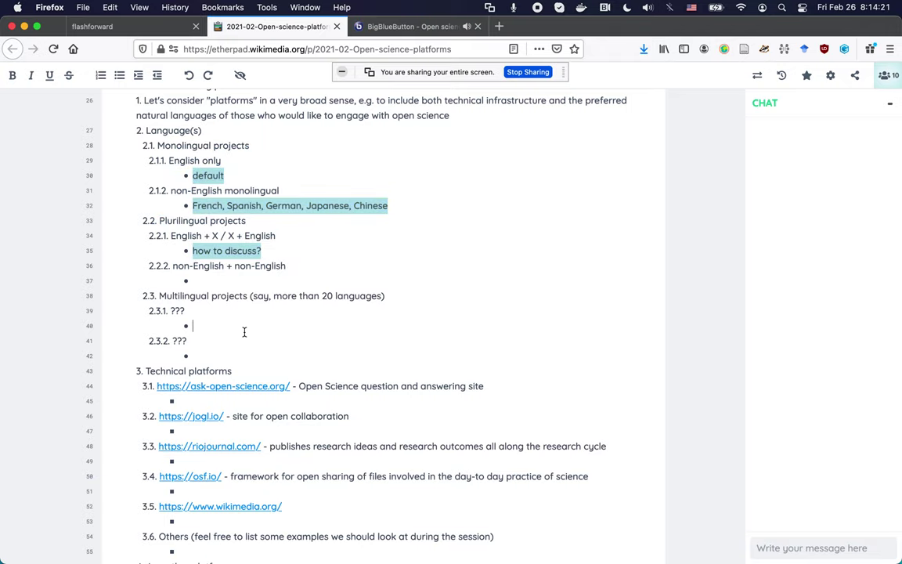
pyautogui.scroll(-2, 244, 332)
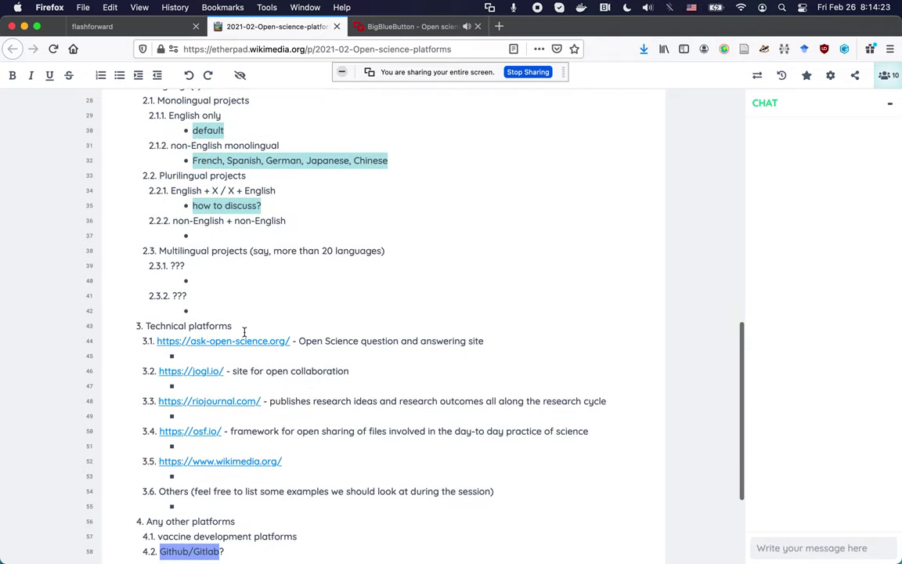
pyautogui.scroll(3, 244, 332)
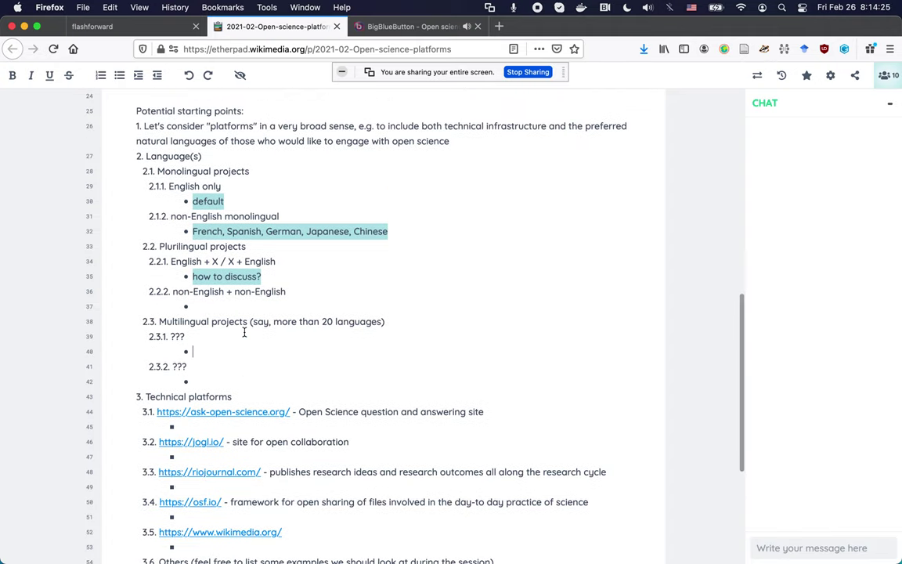
pyautogui.scroll(-2, 244, 332)
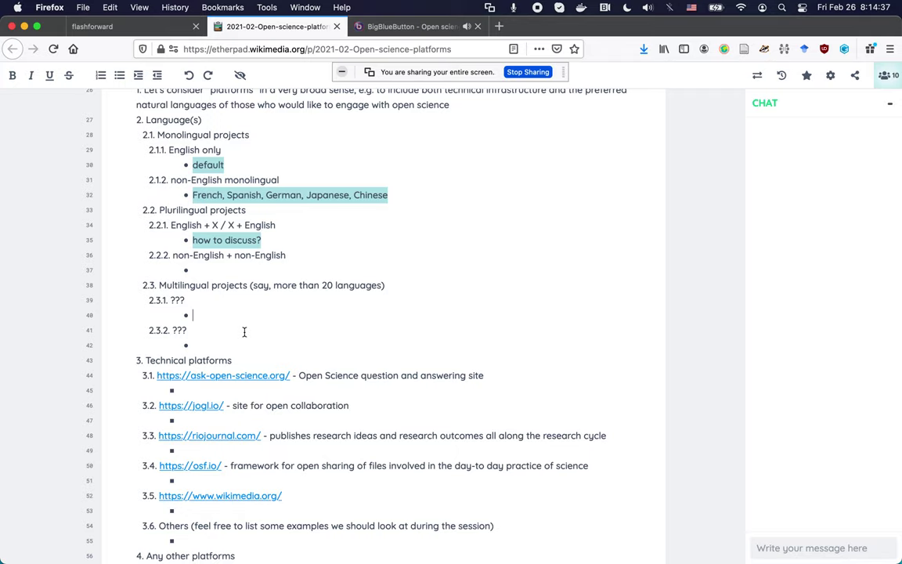
pyautogui.scroll(-5, 244, 332)
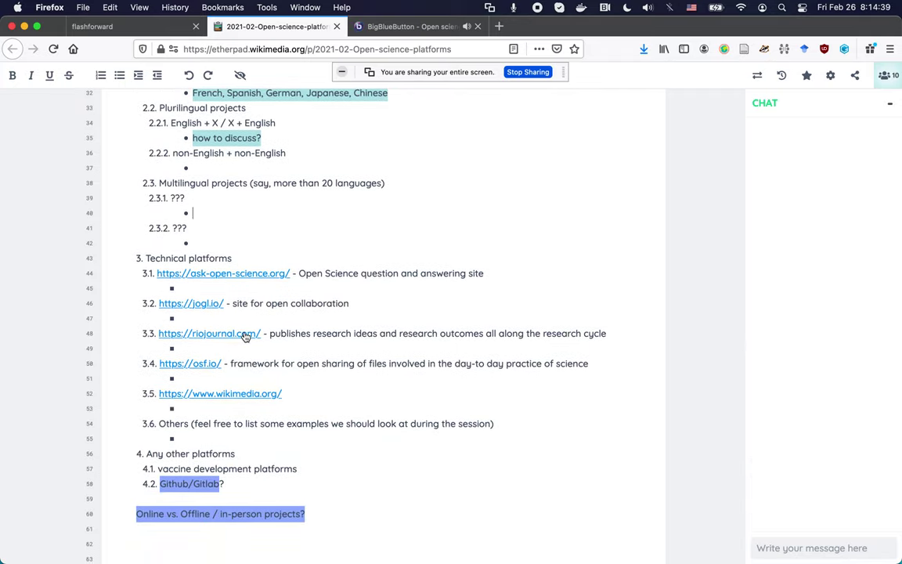
pyautogui.scroll(2, 244, 335)
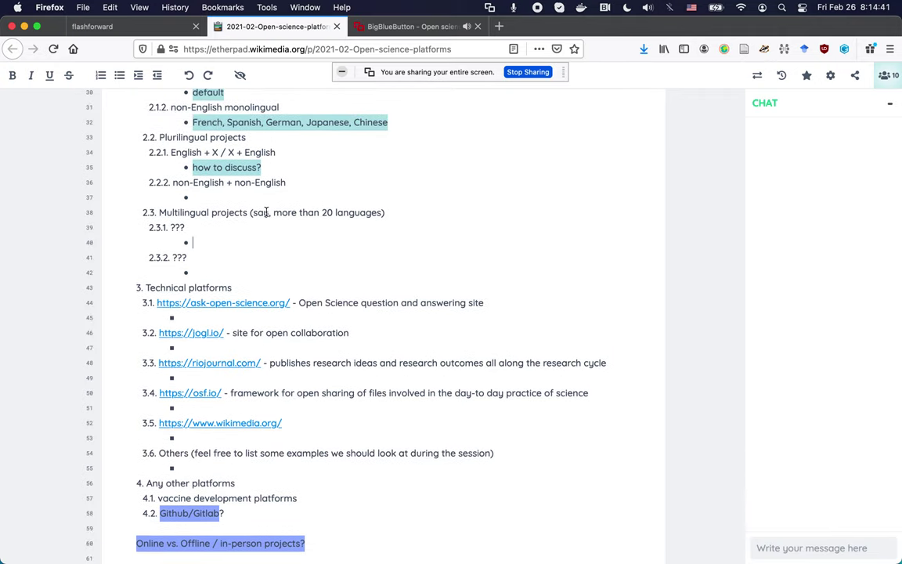
pyautogui.scroll(5, 163, 189)
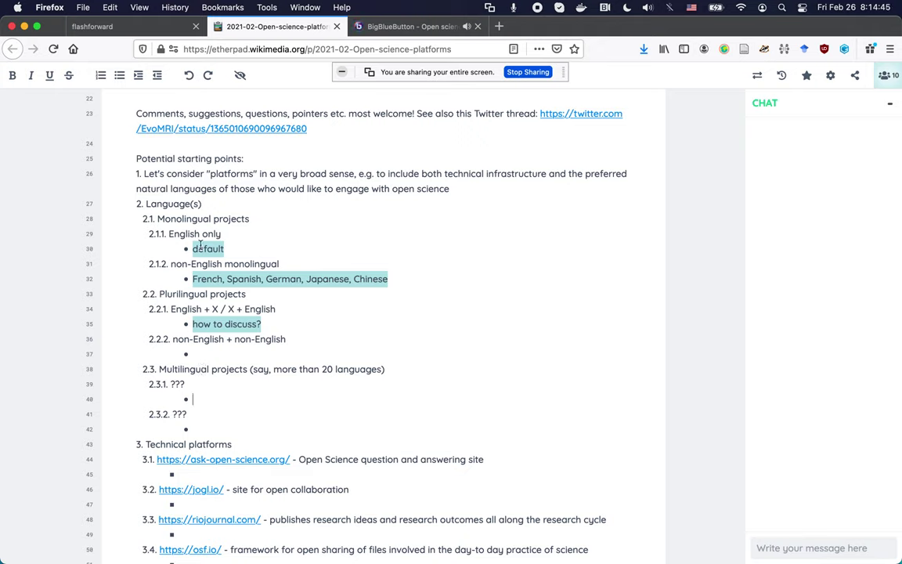
pyautogui.click(197, 398)
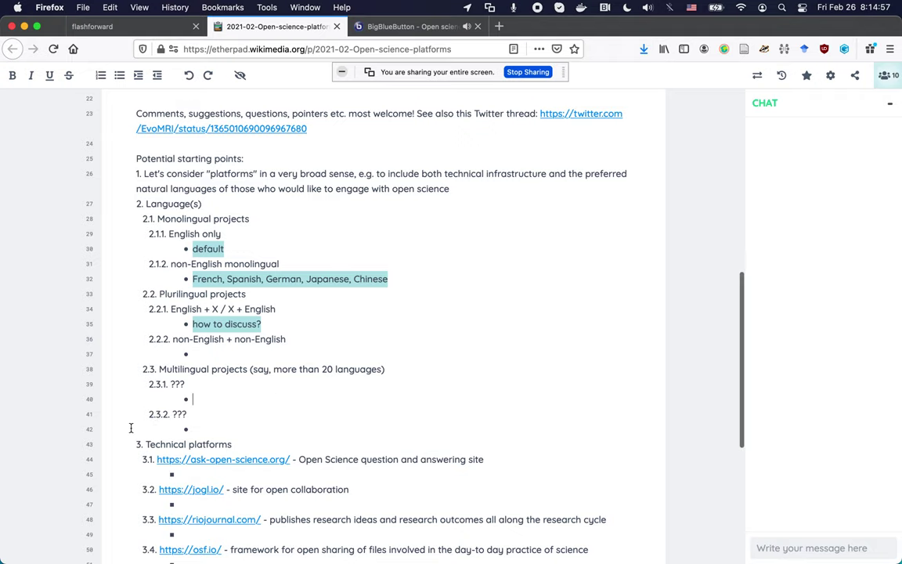
pyautogui.scroll(-2, 130, 428)
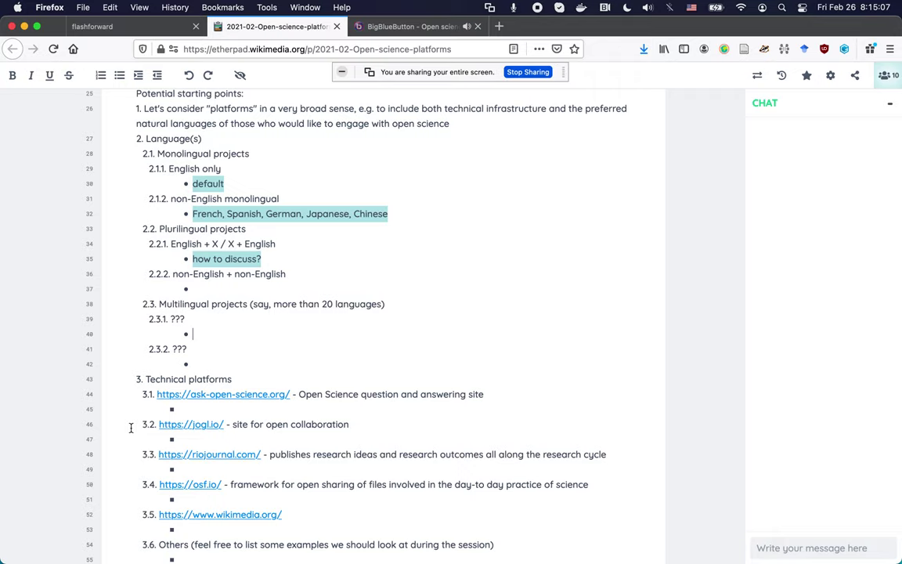
pyautogui.scroll(-2, 130, 428)
pyautogui.scroll(-3, 131, 428)
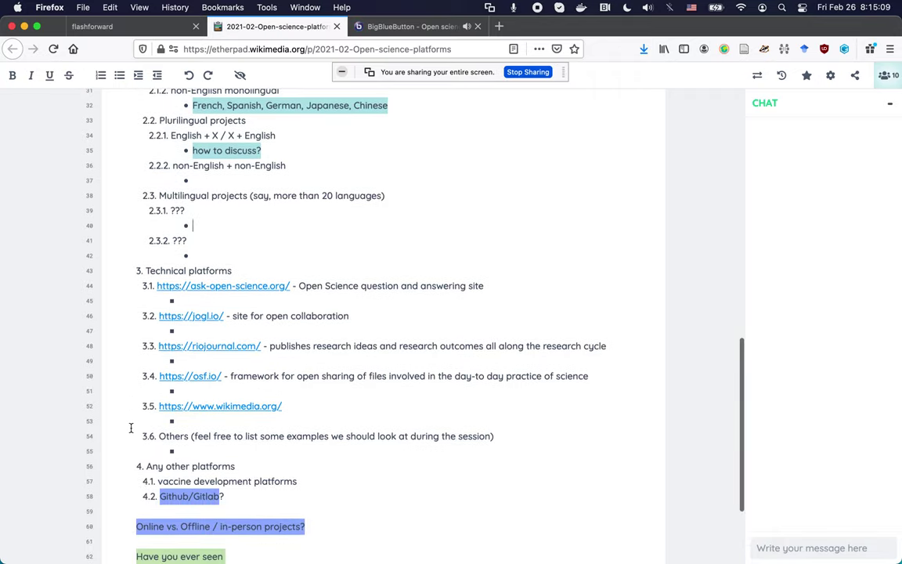
pyautogui.scroll(-3, 131, 428)
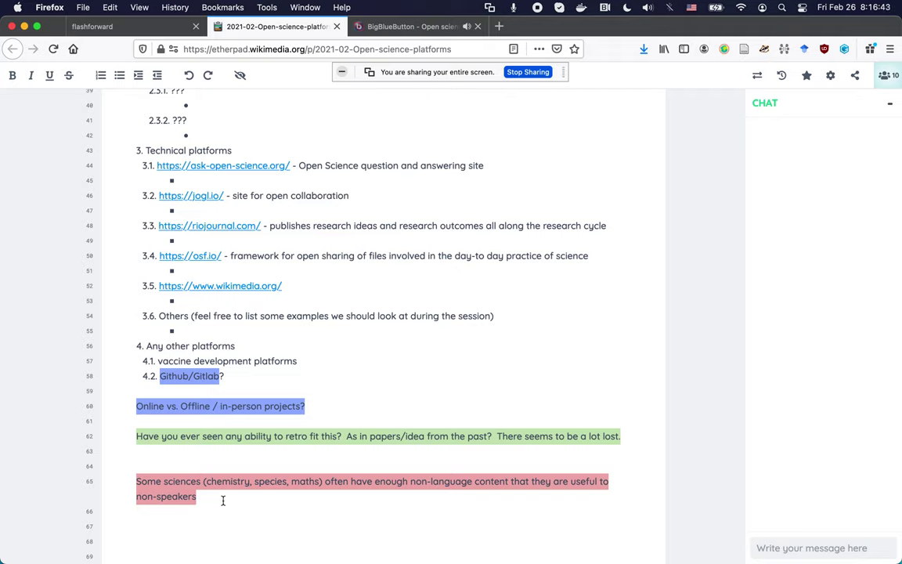
# End the non-speakers note with a full stop and add 'Also there's a big difference between written language and spoken language.'.
pyautogui.write('.')
pyautogui.press('Return')
pyautogui.press('Return')
pyautogui.write('Also')
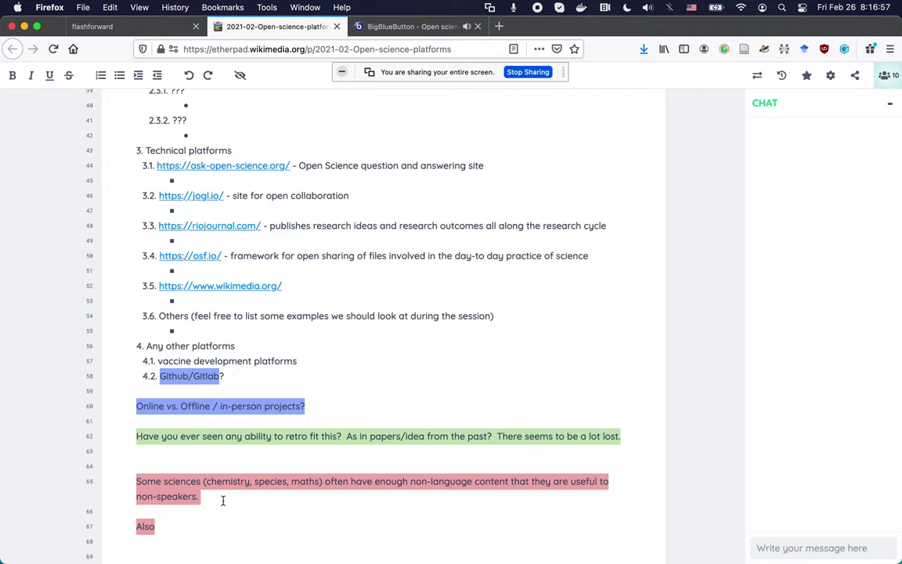
pyautogui.write(" there's a")
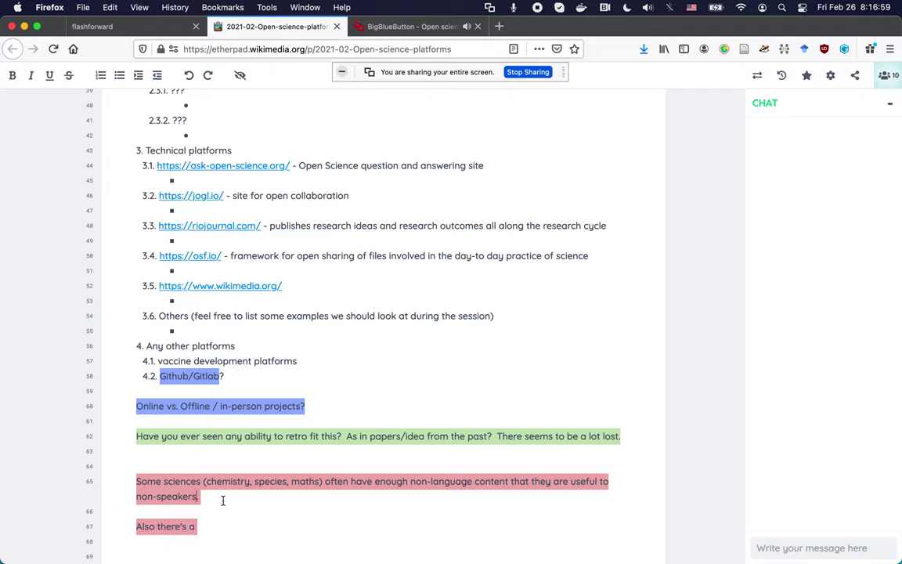
pyautogui.write(' big differenc')
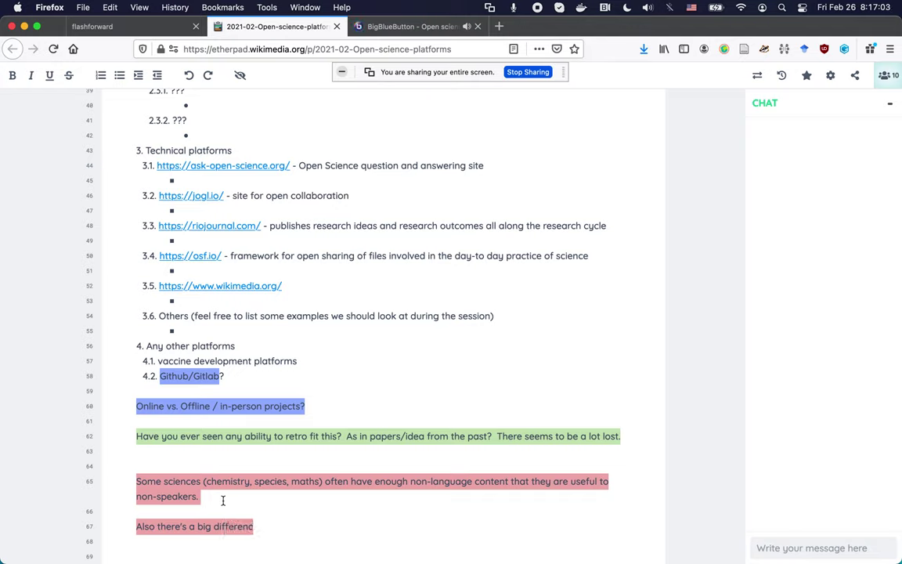
pyautogui.write('e between')
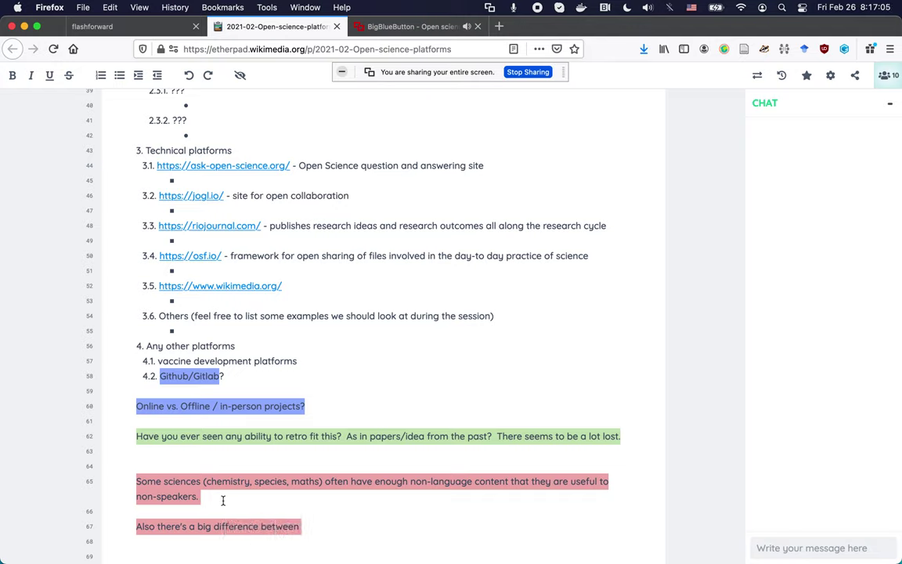
pyautogui.write(' written ')
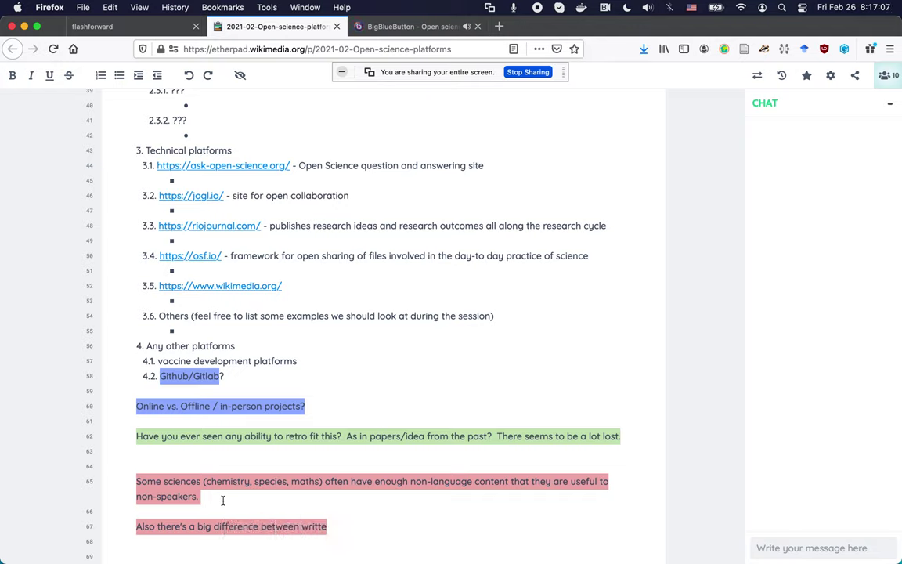
pyautogui.write('language an')
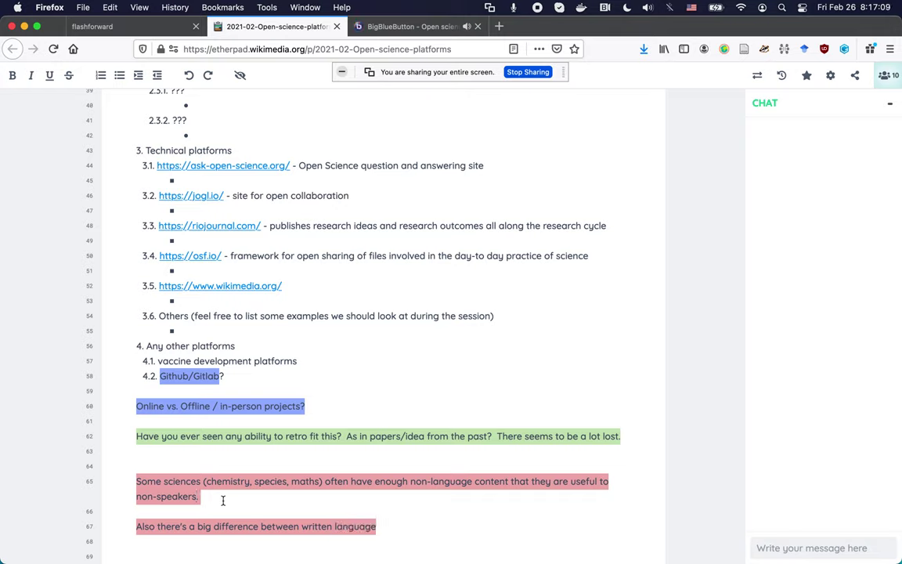
pyautogui.write('d spok')
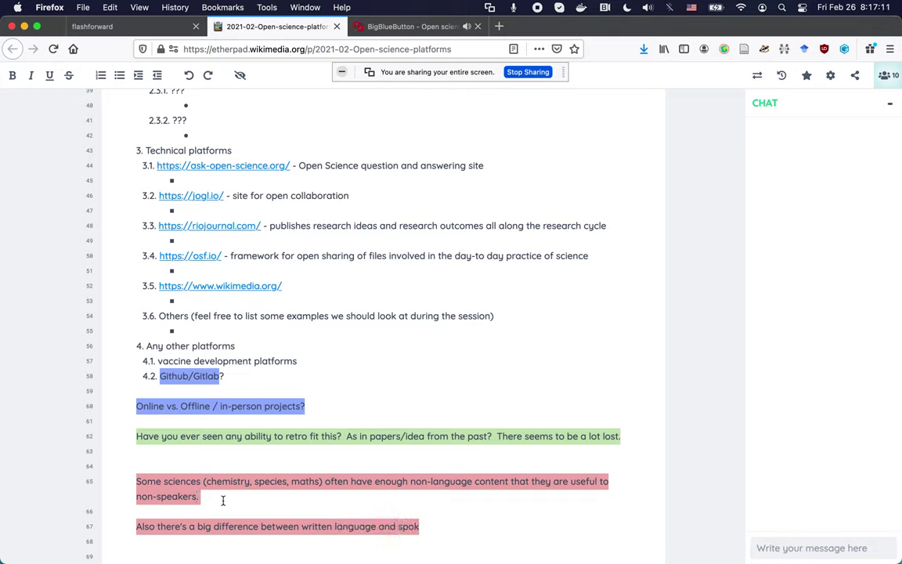
pyautogui.write('en language')
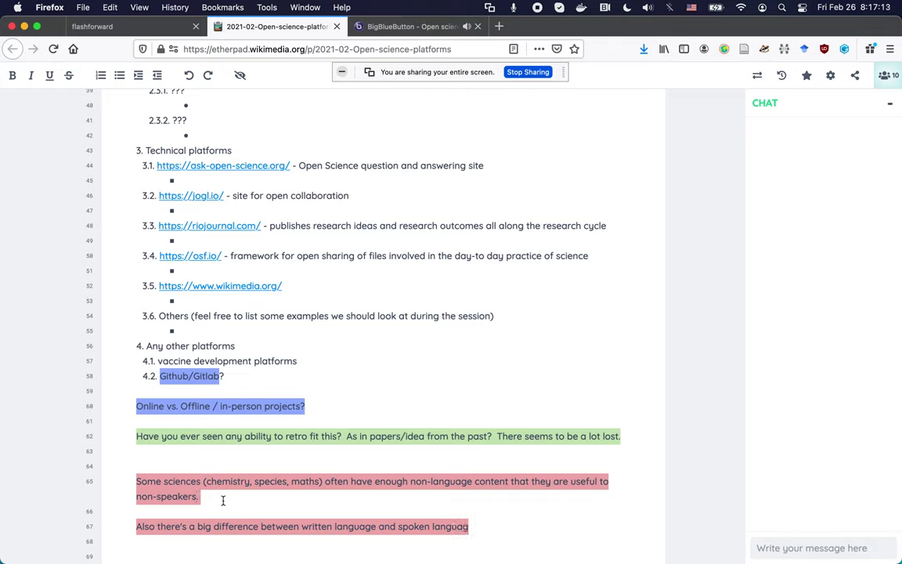
pyautogui.write('.')
# Continue the non-speakers note with 'And much scientific langauge is so formalised that'.
pyautogui.write('And nuch scient')
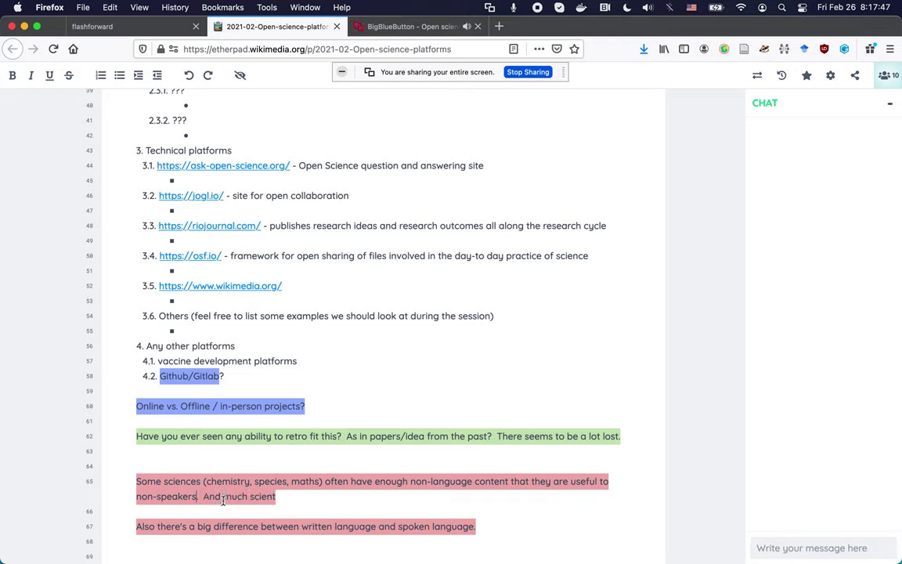
pyautogui.write('ifc')
pyautogui.press('BackSpace')
pyautogui.write('ic langauge')
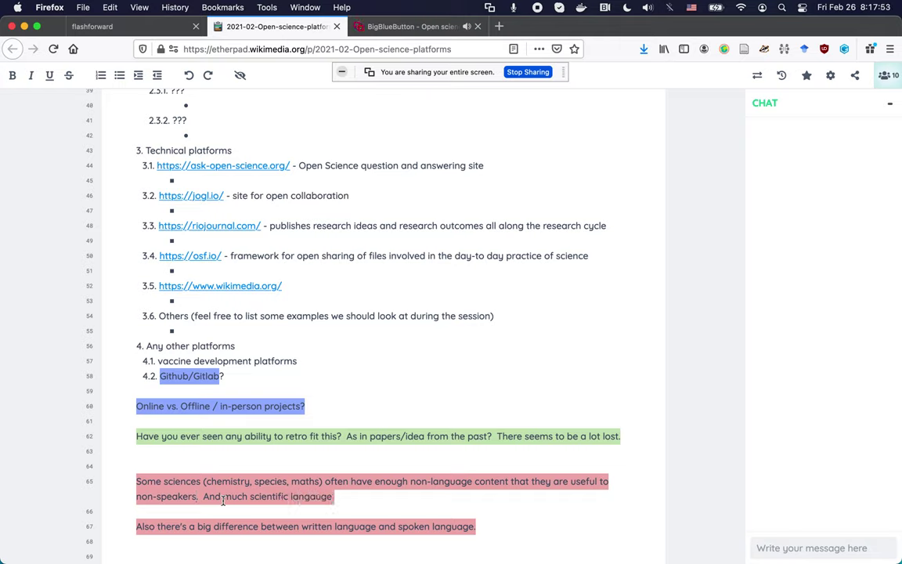
pyautogui.write(' is so formali')
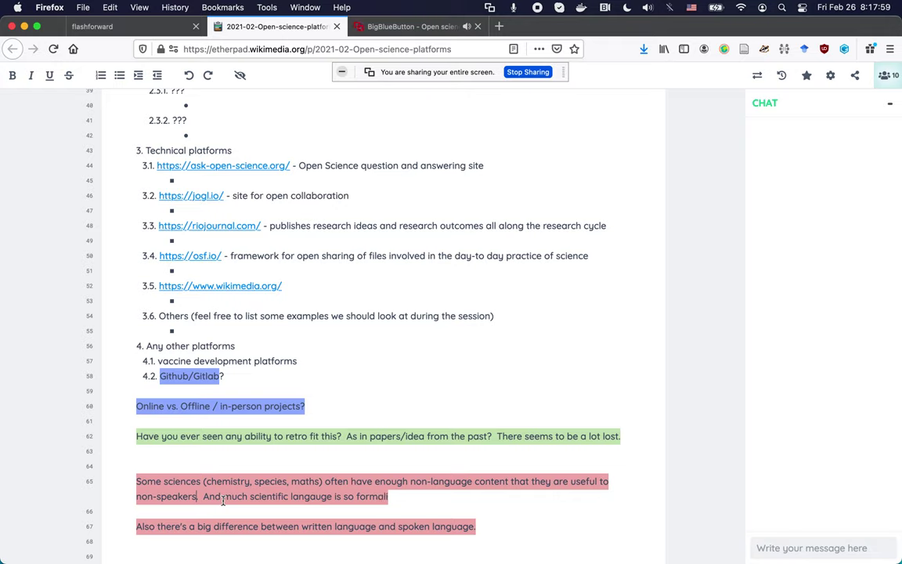
pyautogui.write("sed that it's relatively easy to parse/")
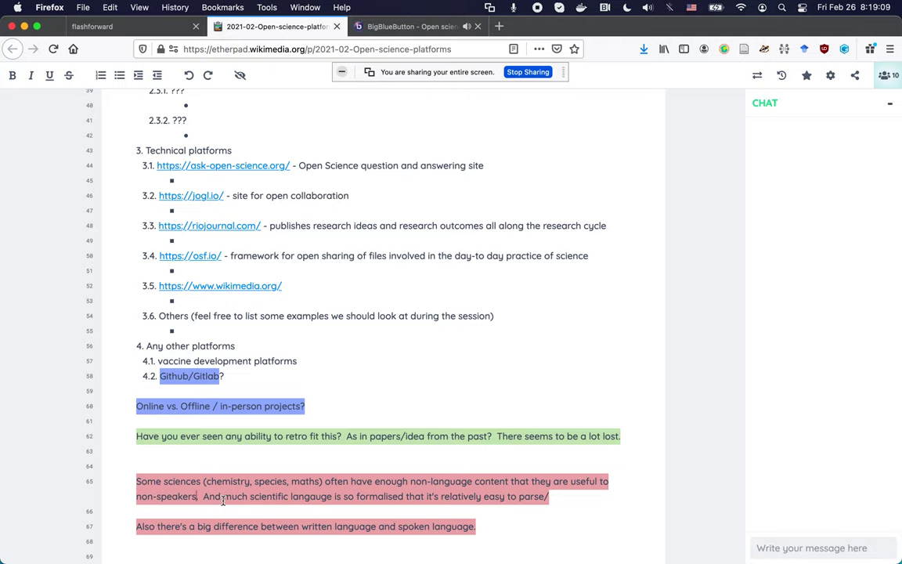
pyautogui.click(357, 422)
pyautogui.scroll(-3, 332, 459)
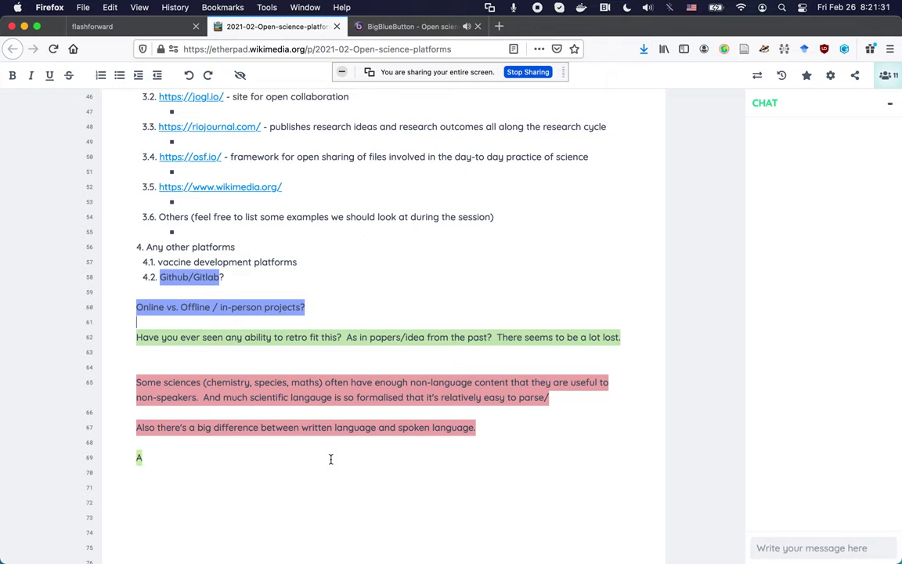
pyautogui.click(541, 327)
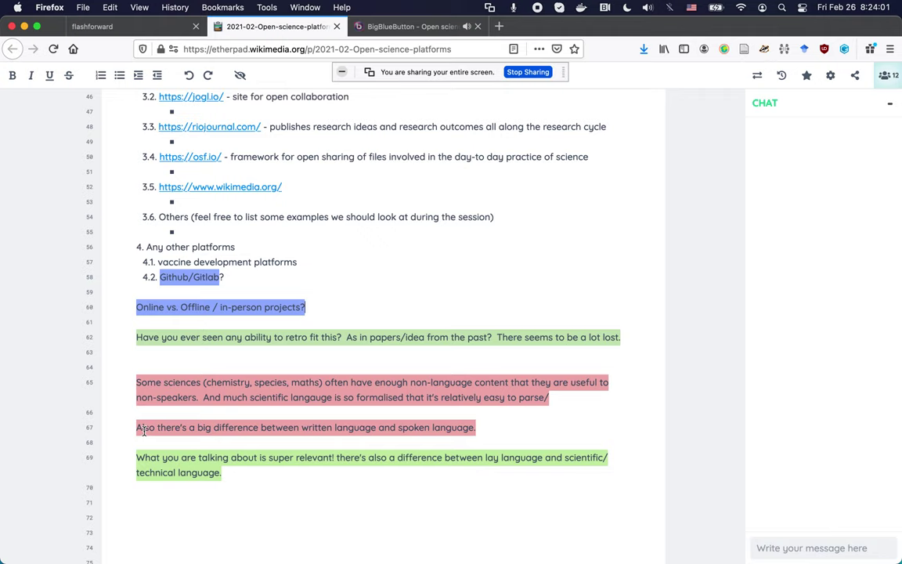
pyautogui.scroll(-1, 140, 429)
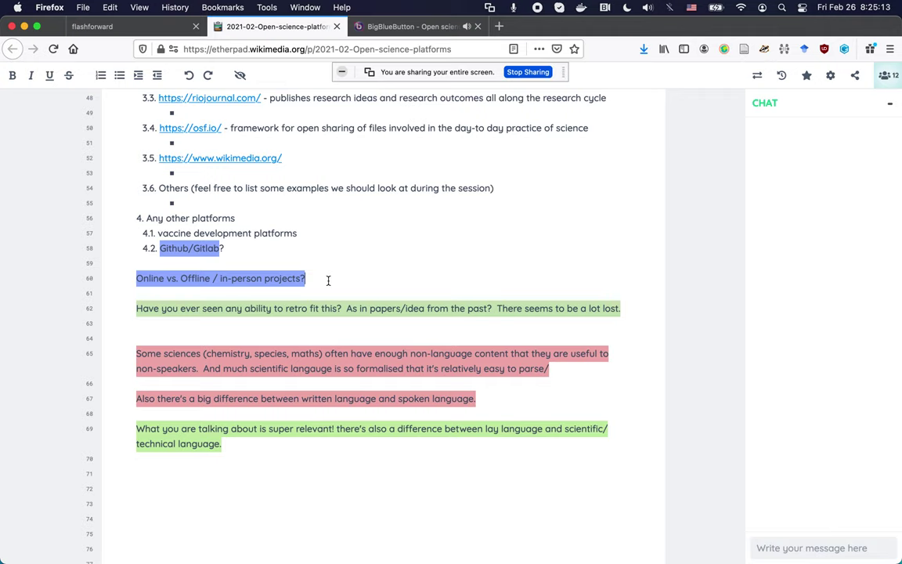
pyautogui.scroll(1, 328, 280)
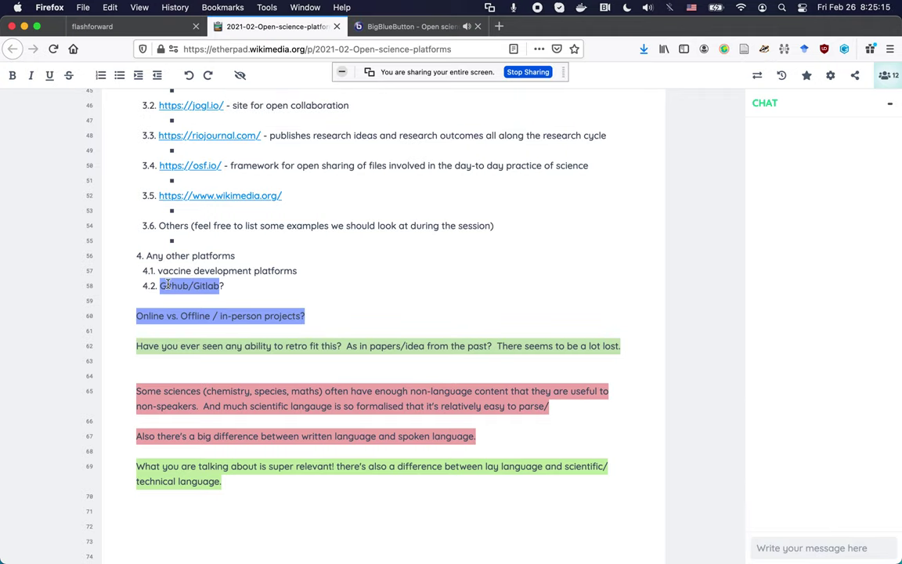
pyautogui.scroll(2, 209, 294)
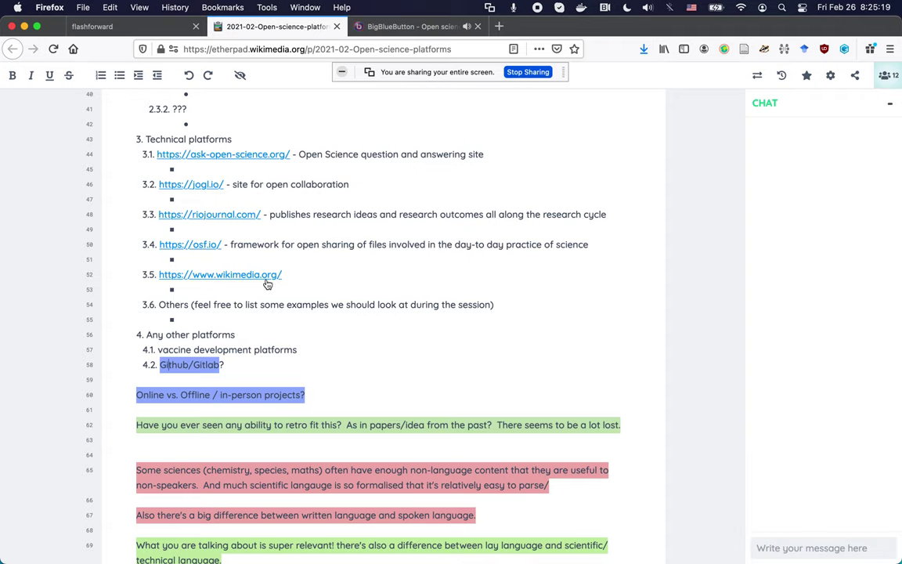
pyautogui.scroll(-1, 132, 312)
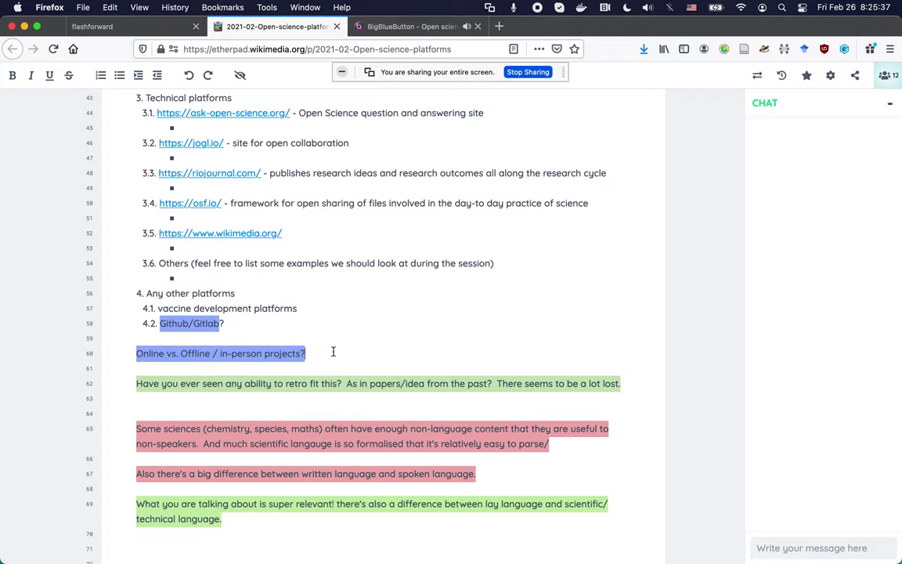
pyautogui.scroll(2, 332, 351)
pyautogui.moveTo(145, 133); pyautogui.dragTo(153, 133)
pyautogui.moveTo(270, 236); pyautogui.dragTo(336, 286)
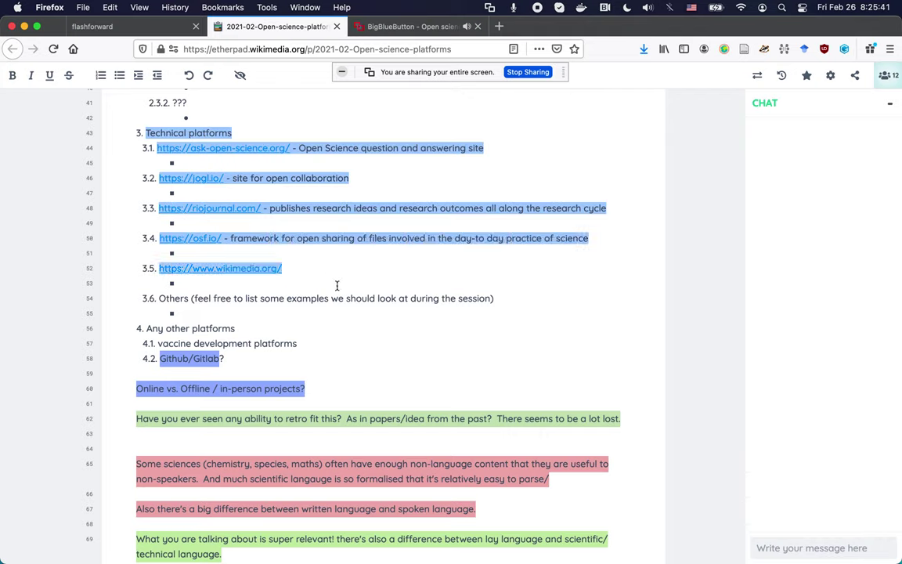
pyautogui.click(567, 304)
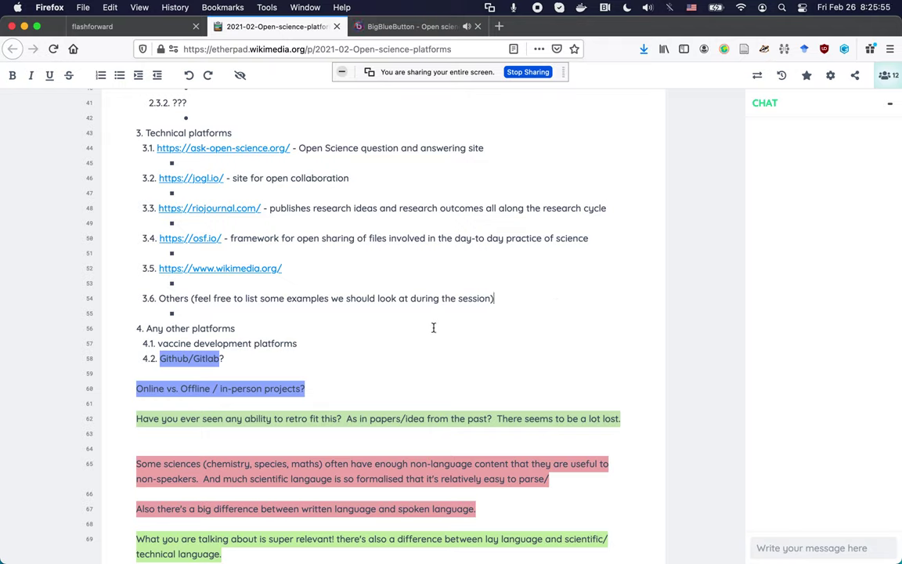
# Write 'ECSA proposal on usability' on the empty bullet under 3.6 Others, then open a new browser tab.
pyautogui.click(272, 309)
pyautogui.write('ECSA')
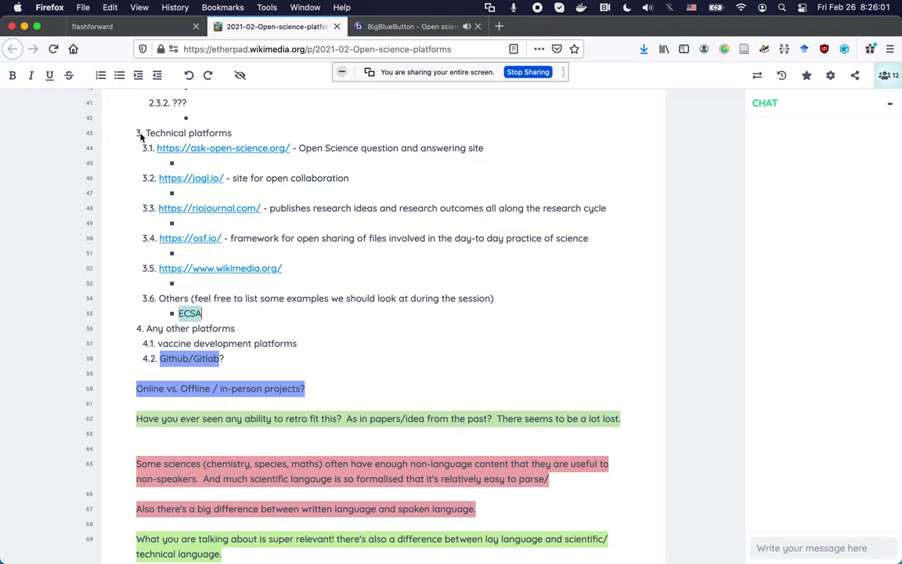
pyautogui.moveTo(145, 133); pyautogui.dragTo(194, 134)
pyautogui.click(227, 313)
pyautogui.write('proposal')
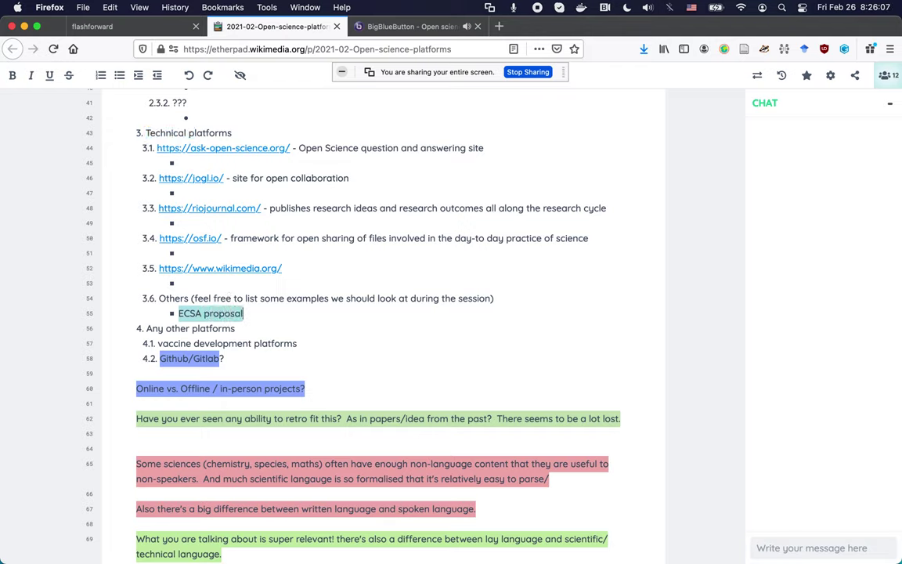
pyautogui.write(' on usabi')
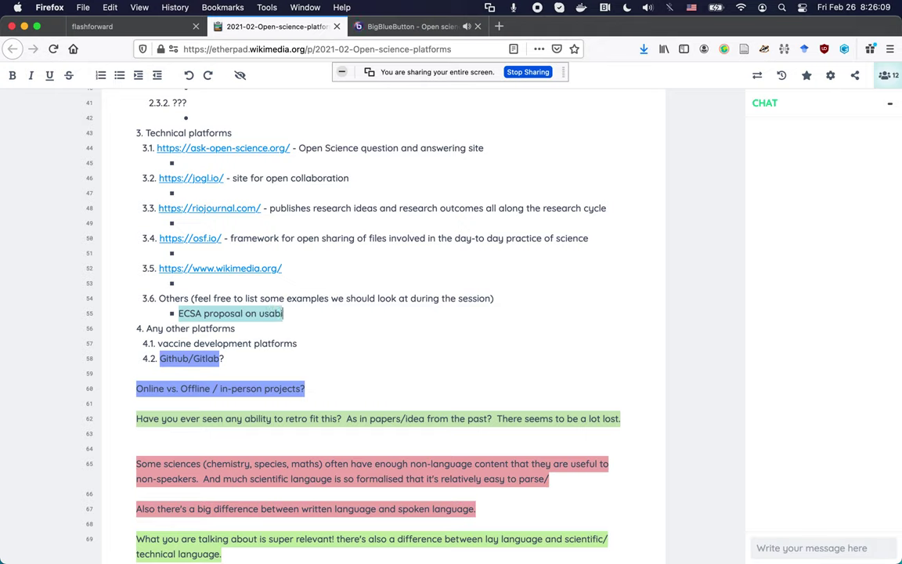
pyautogui.write('lity')
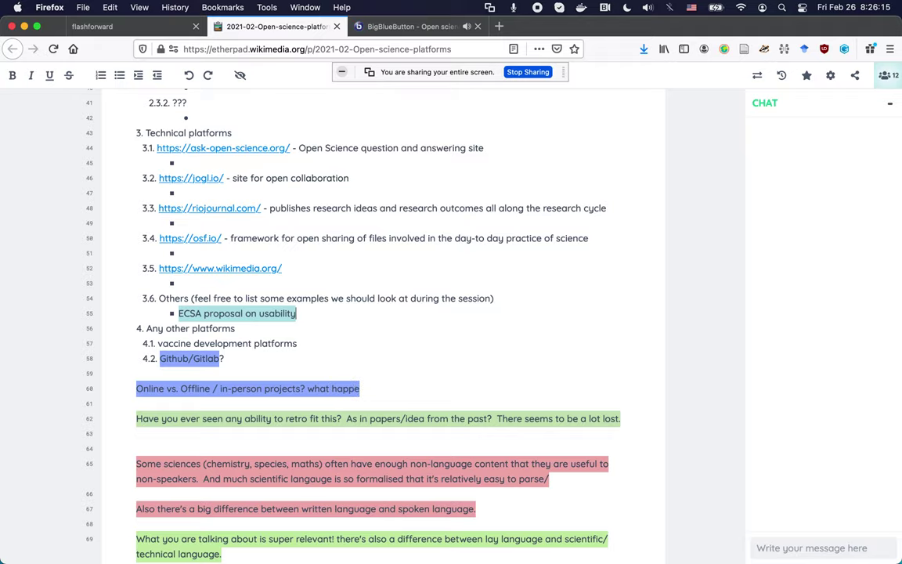
pyautogui.press('super+t')
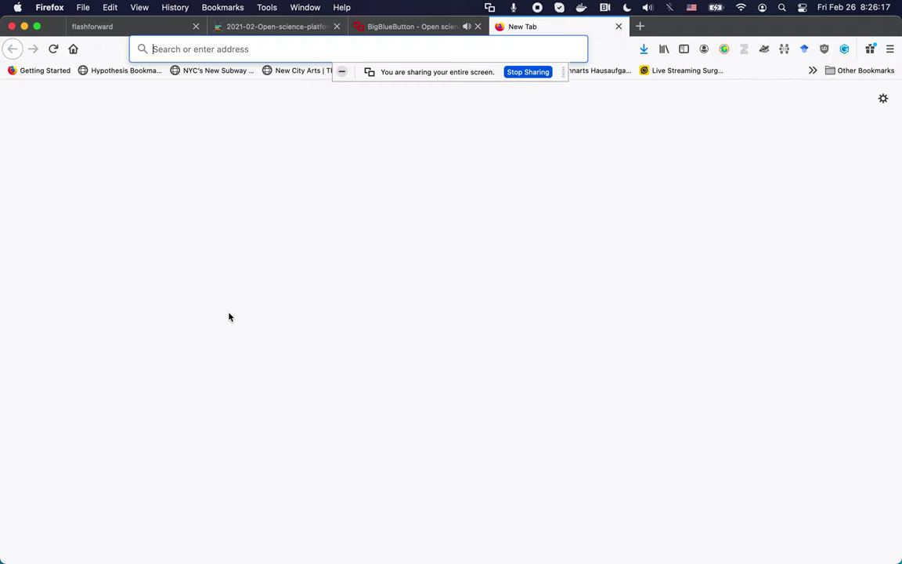
# Search the address bar for the owner's GitHub 'events' repository and load its main page without the issues path.
pyautogui.write('giths')
pyautogui.press('BackSpace')
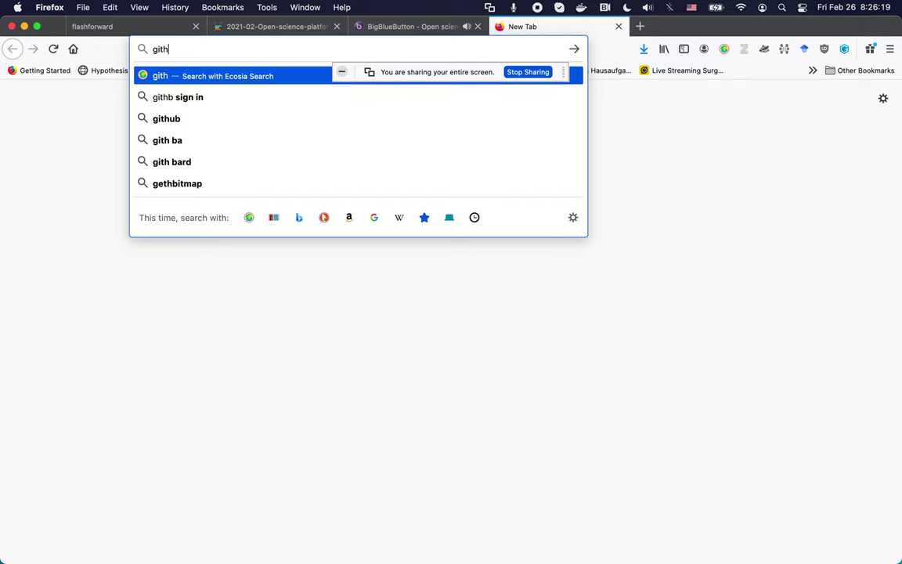
pyautogui.write('ub ecsa')
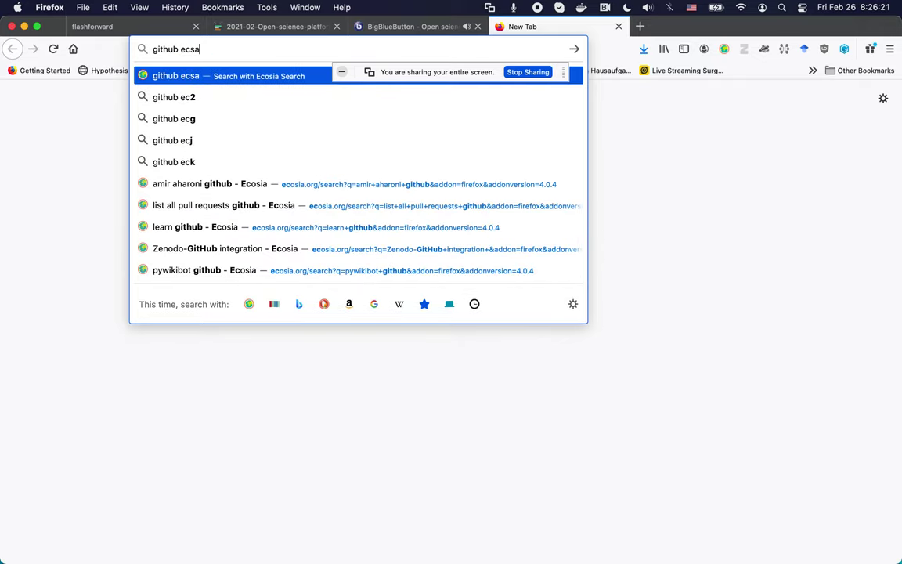
pyautogui.write(' m')
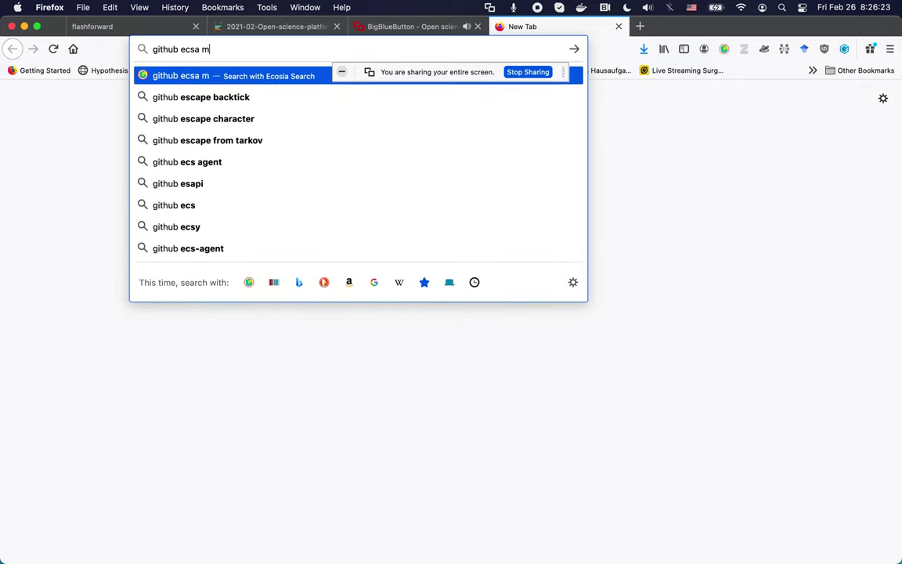
pyautogui.write('ietchen')
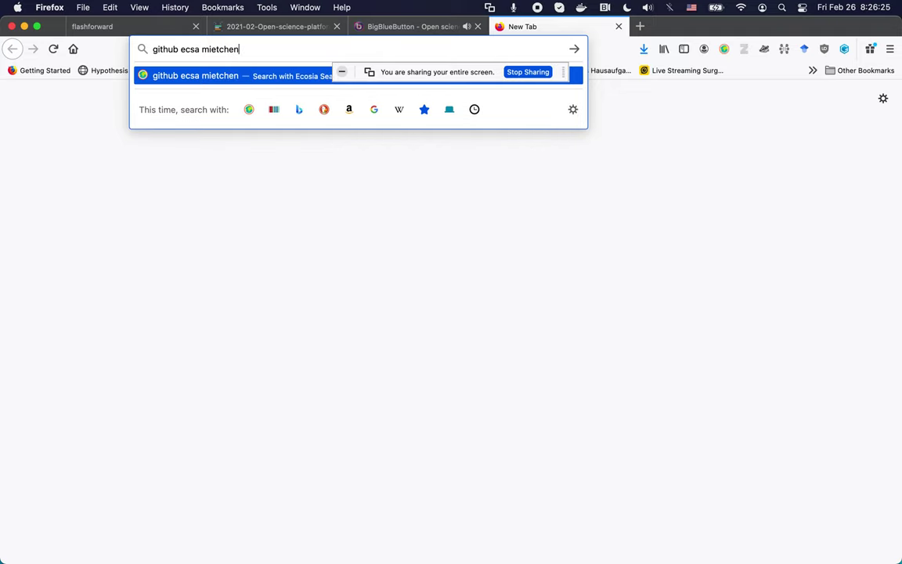
pyautogui.hotkey('alt', 'Left')
pyautogui.hotkey('alt', 'shift', 'Left')
pyautogui.press('BackSpace')
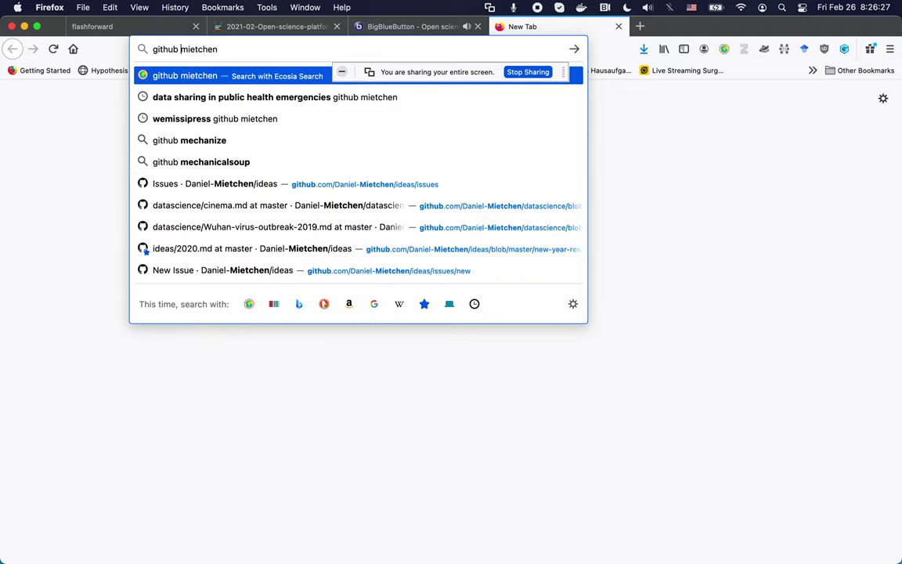
pyautogui.hotkey('alt', 'Right')
pyautogui.write('events')
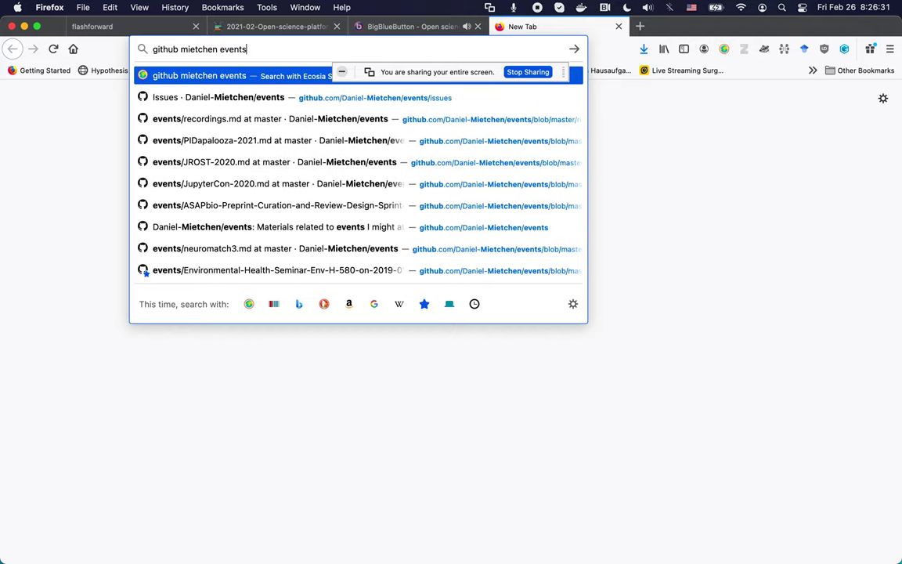
pyautogui.press('Down')
pyautogui.hotkey('alt', 'shift', 'Left')
pyautogui.press('BackSpace')
pyautogui.press('Return')
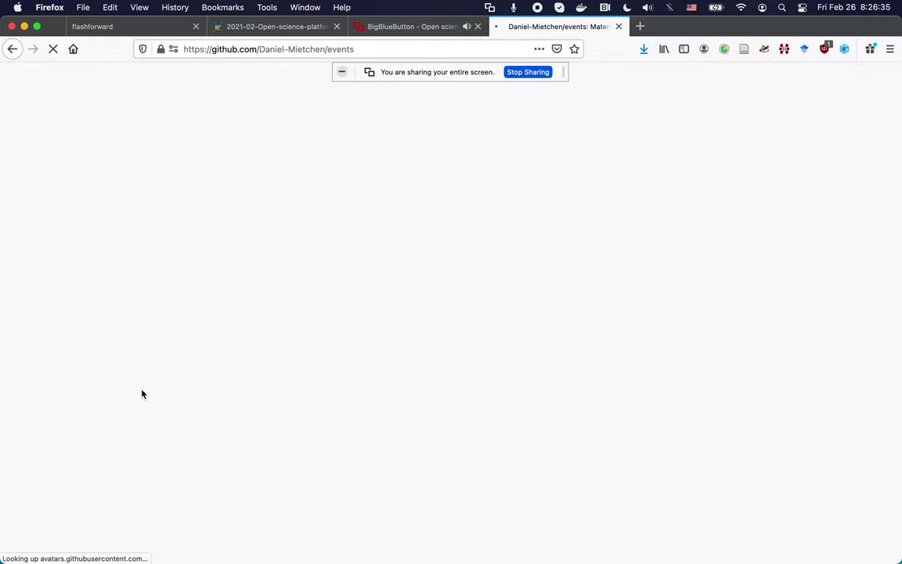
# Open ECSA2018.md from the events repository in a new tab and select its URL for copying.
pyautogui.scroll(-1, 232, 371)
pyautogui.scroll(-10, 231, 371)
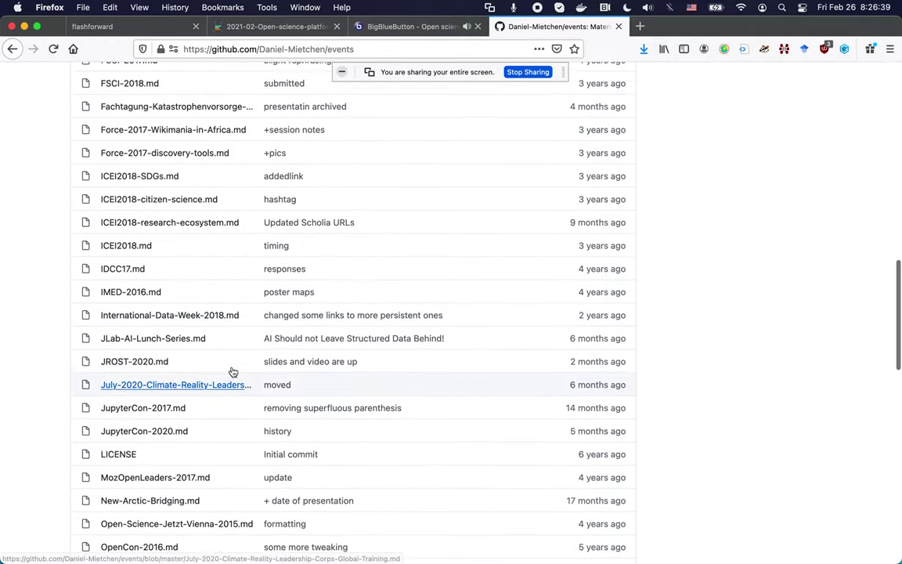
pyautogui.scroll(5, 232, 371)
pyautogui.scroll(3, 231, 371)
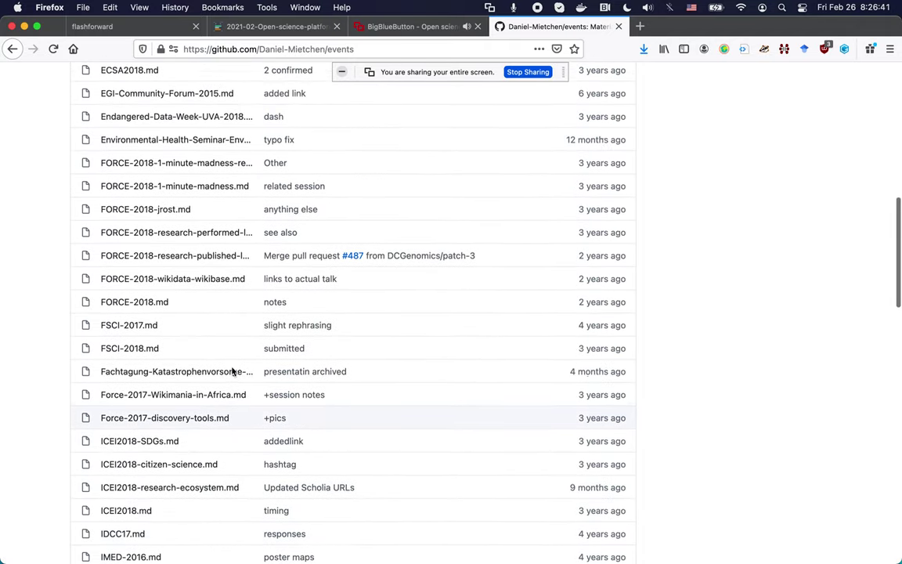
pyautogui.scroll(4, 232, 371)
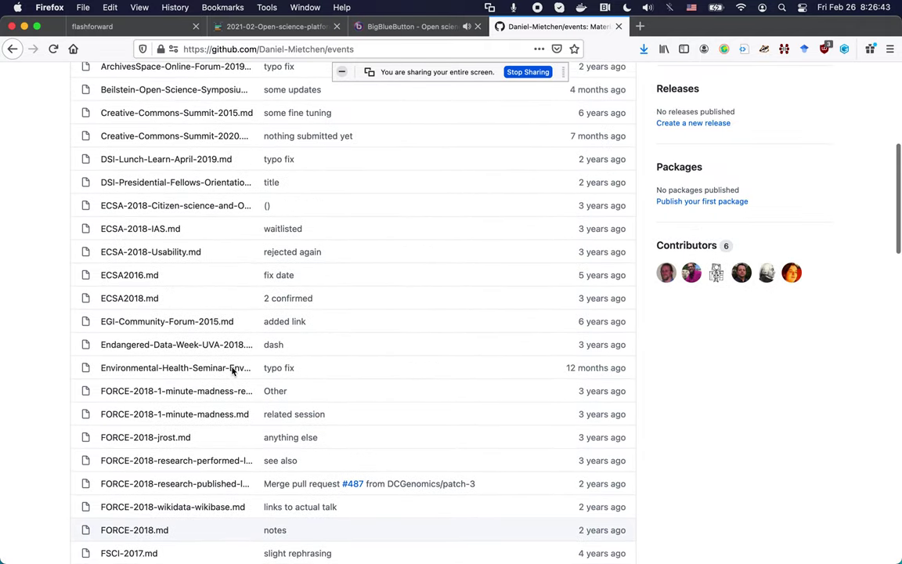
pyautogui.keyDown('super'); pyautogui.click(140, 298); pyautogui.keyUp('super')
pyautogui.hotkey('ctrl', 'Tab')
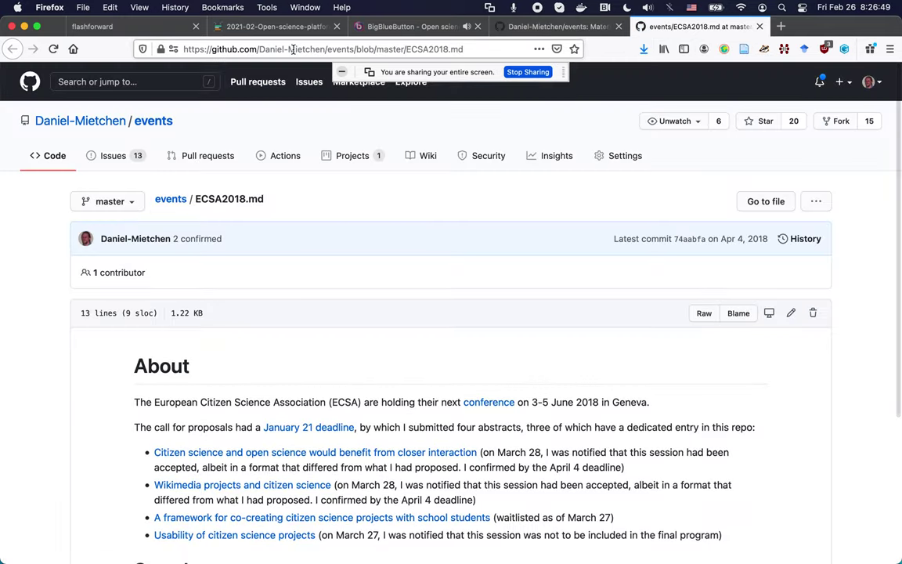
pyautogui.click(292, 48)
pyautogui.hotkey('ctrl', 'c')
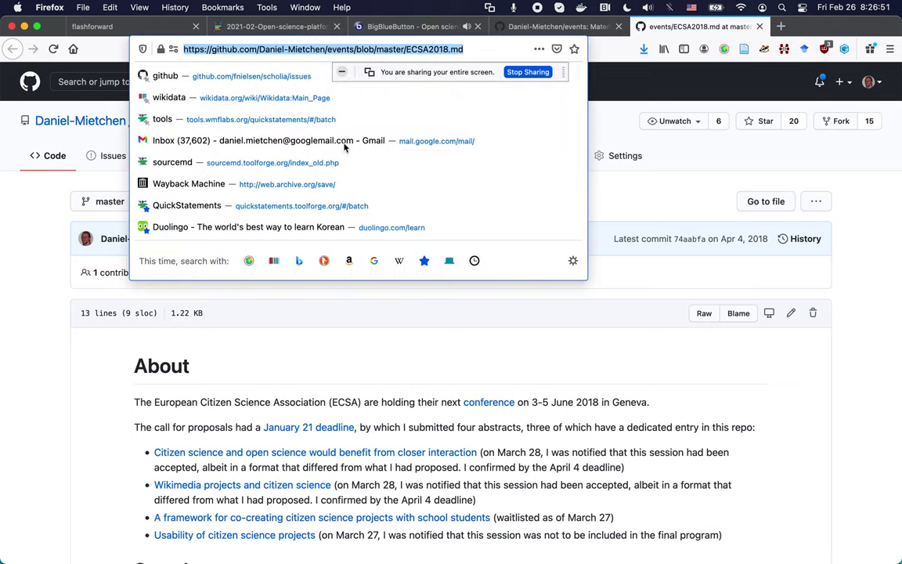
pyautogui.click(290, 378)
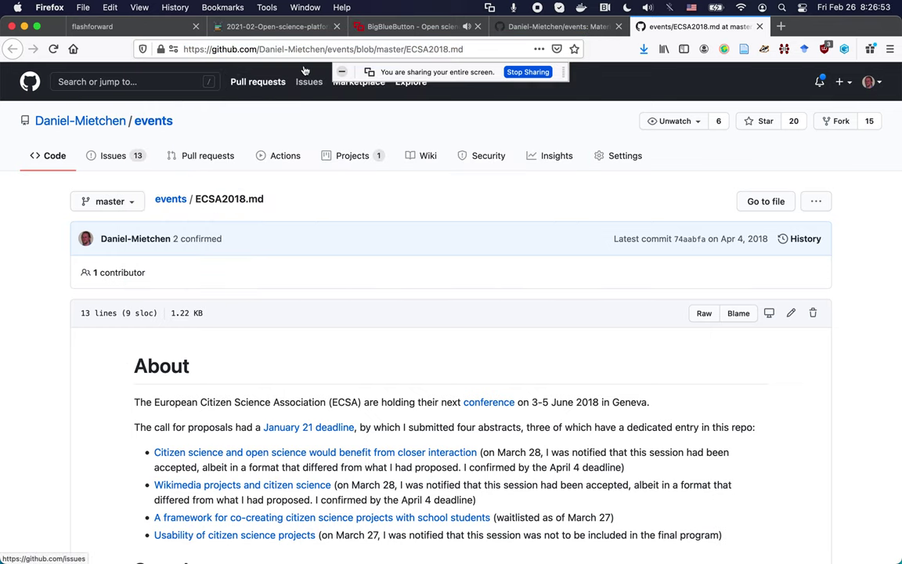
# Paste the ECSA2018.md GitHub link as an indented sub-bullet under 'ECSA proposal on usability'.
pyautogui.click(240, 26)
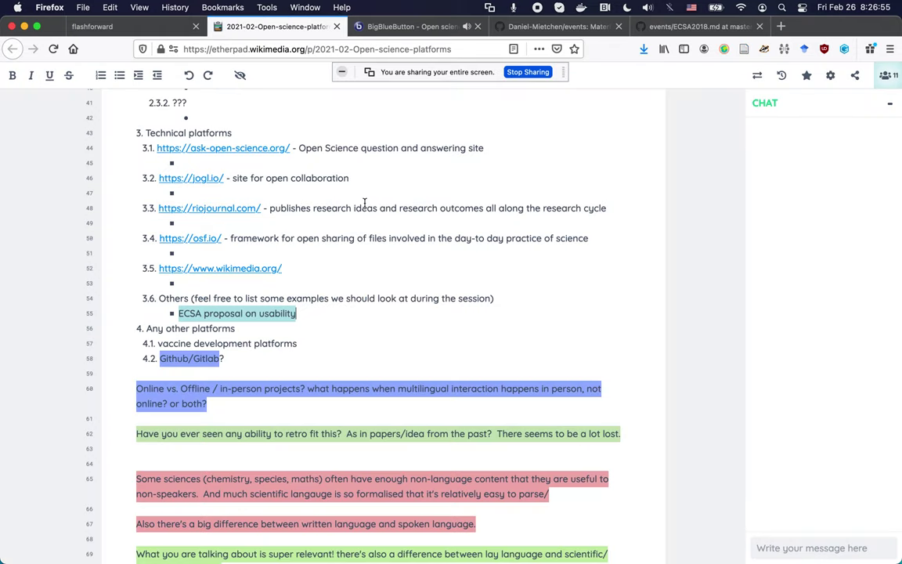
pyautogui.press('Return')
pyautogui.press('Tab')
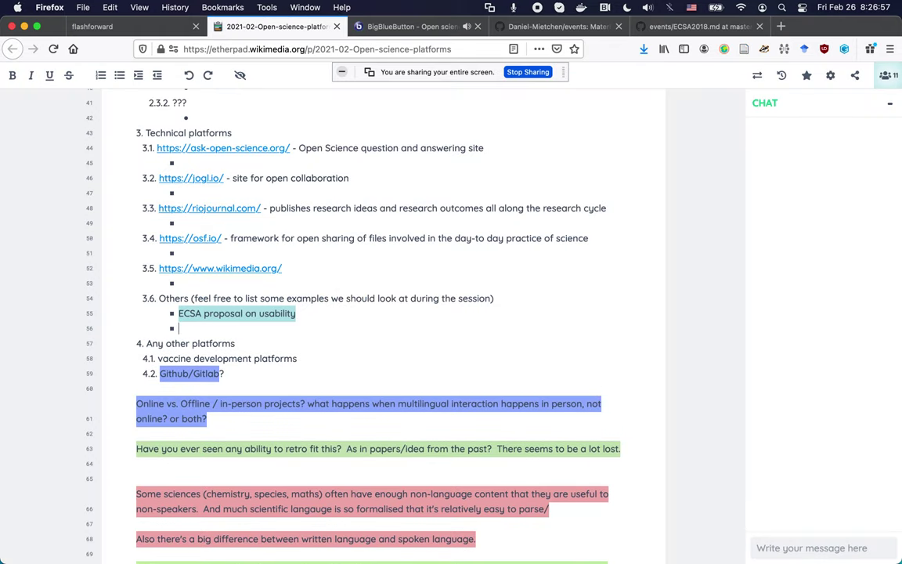
pyautogui.hotkey('ctrl', 'v')
pyautogui.click(348, 285)
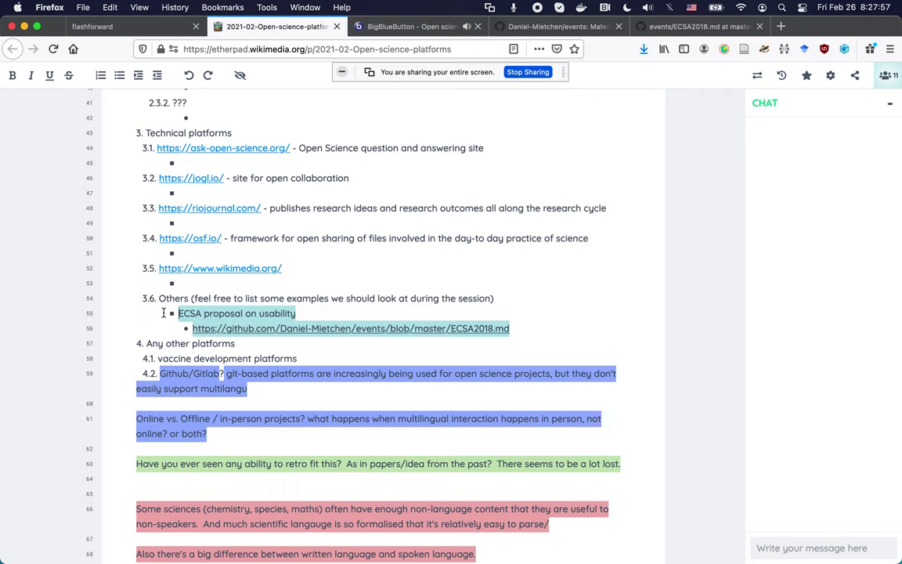
pyautogui.scroll(1, 161, 313)
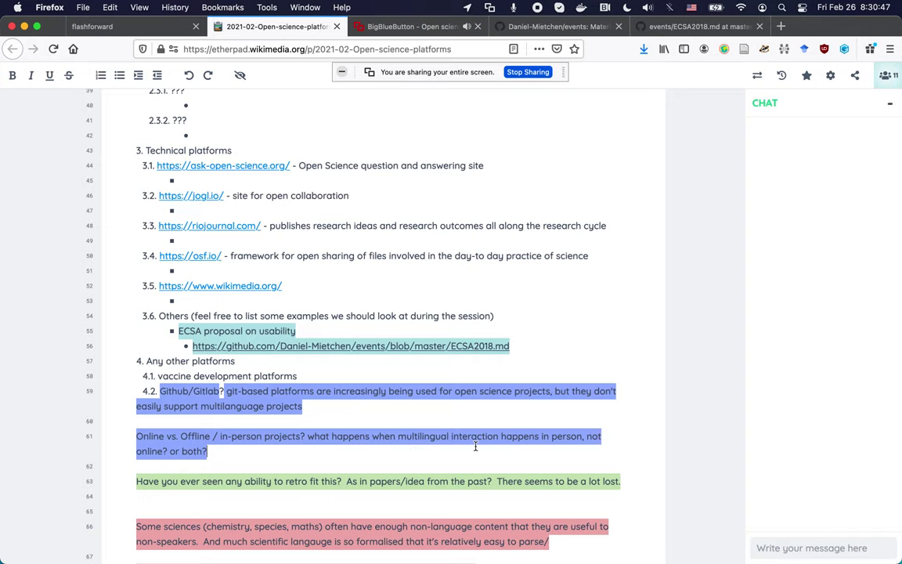
# Highlight 'multilanguage' in the GitHub/GitLab question and place the cursor after vaccine development platforms.
pyautogui.scroll(-2, 475, 446)
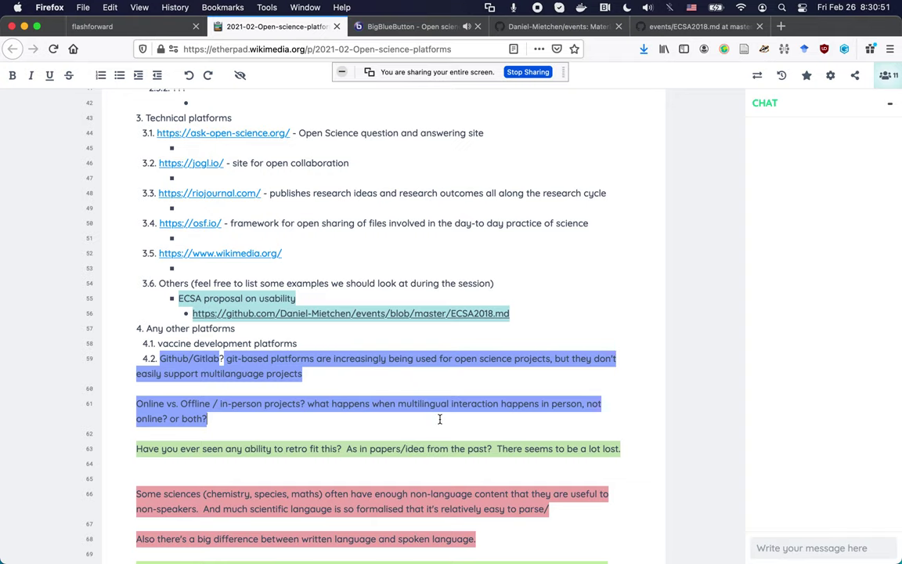
pyautogui.scroll(-3, 439, 419)
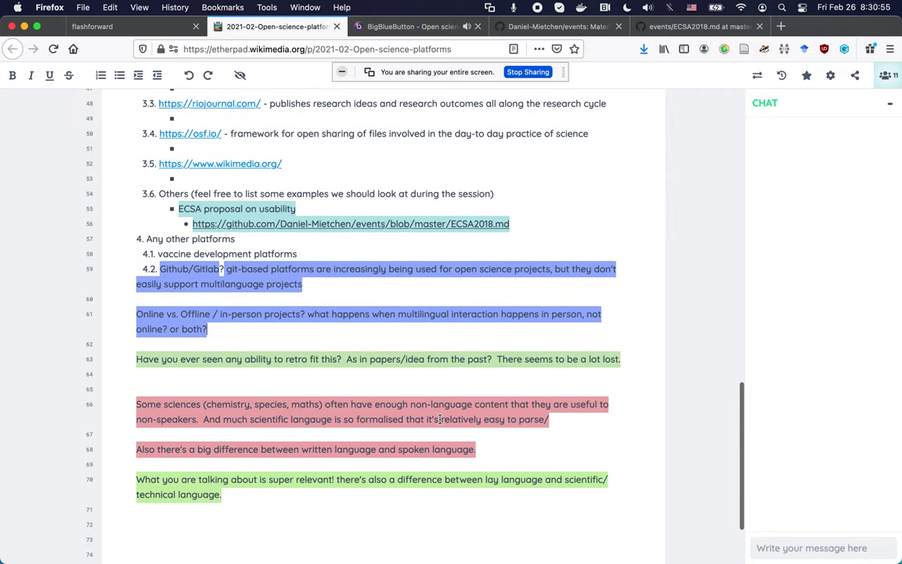
pyautogui.scroll(2, 440, 419)
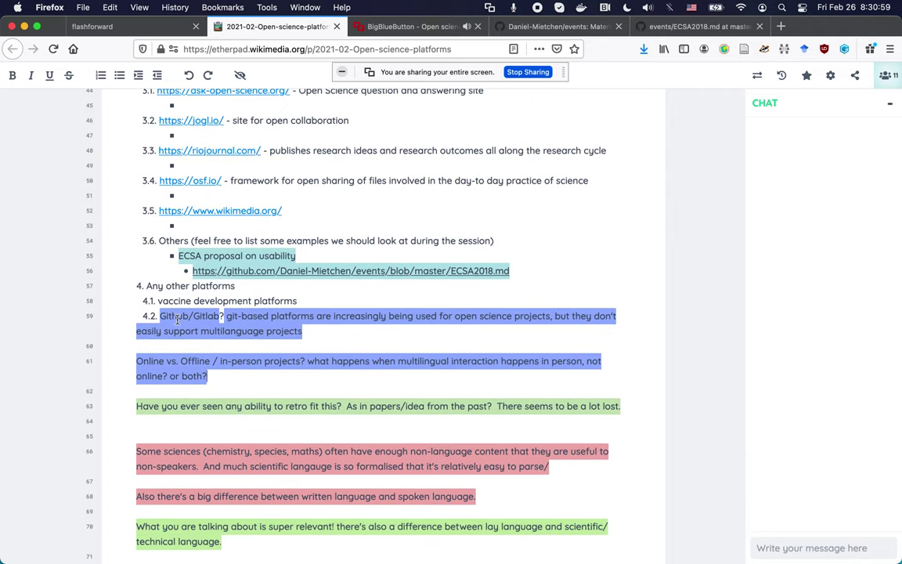
pyautogui.scroll(2, 133, 171)
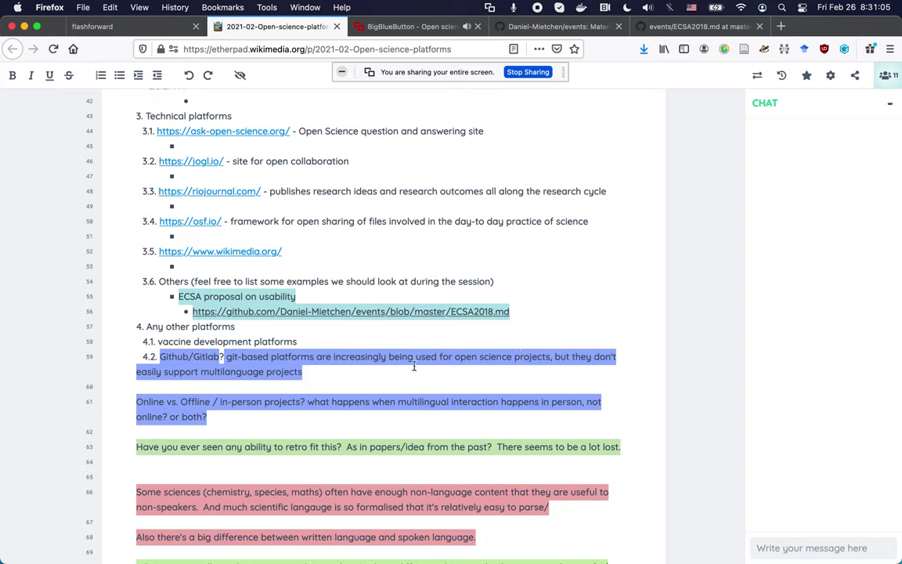
pyautogui.doubleClick(232, 375)
pyautogui.click(355, 343)
# Highlight 'Plurilingual' and 'Multilingual' in the outline, then select and deselect the Technical platforms section.
pyautogui.scroll(2, 354, 343)
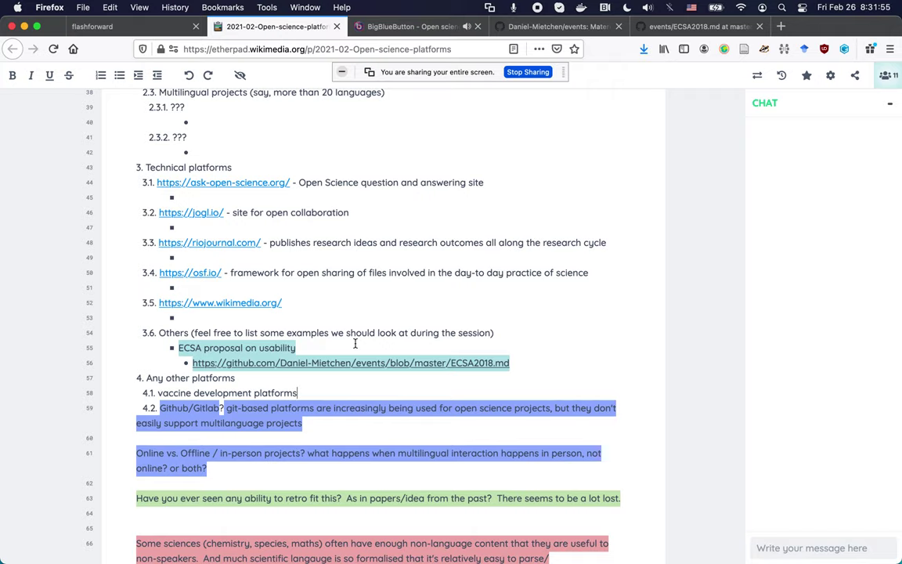
pyautogui.scroll(3, 354, 343)
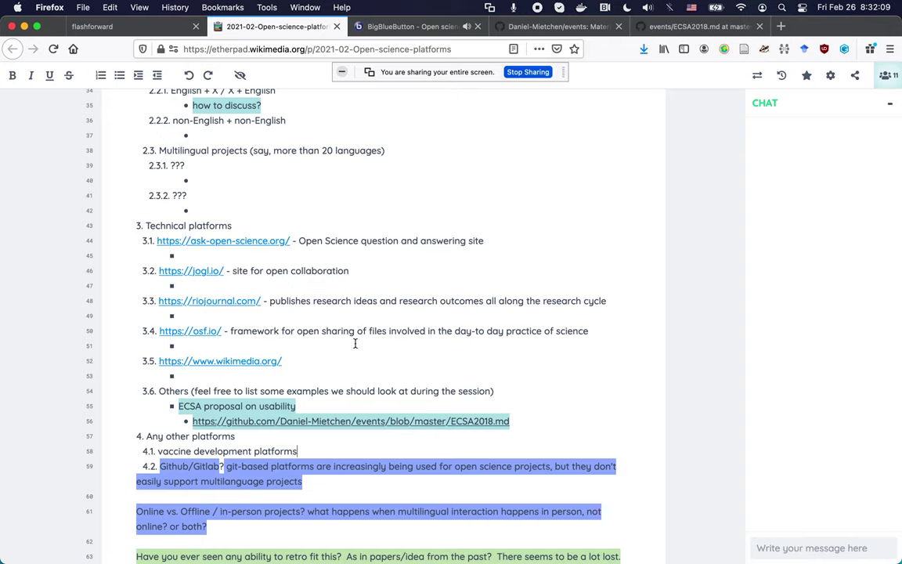
pyautogui.scroll(2, 355, 343)
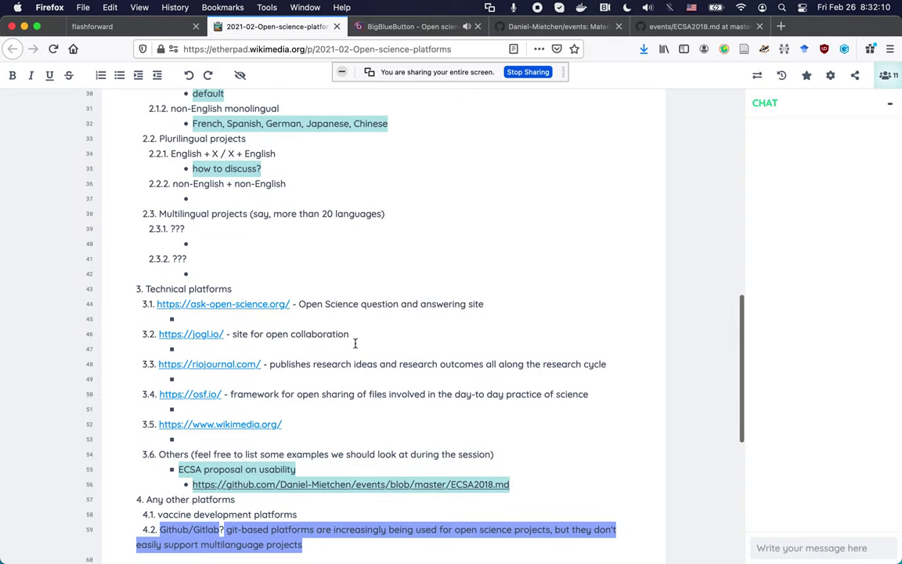
pyautogui.doubleClick(171, 139)
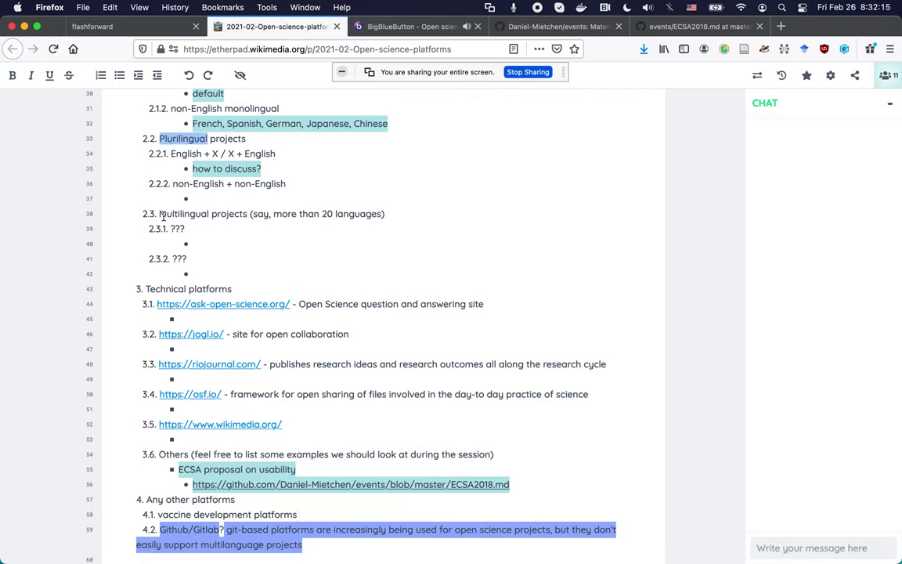
pyautogui.moveTo(190, 216); pyautogui.dragTo(166, 215)
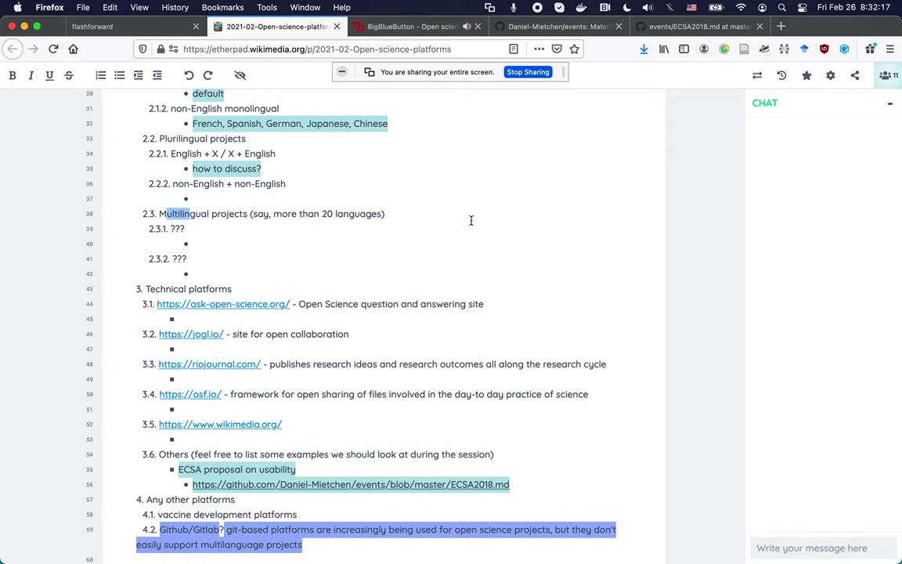
pyautogui.scroll(-2, 472, 222)
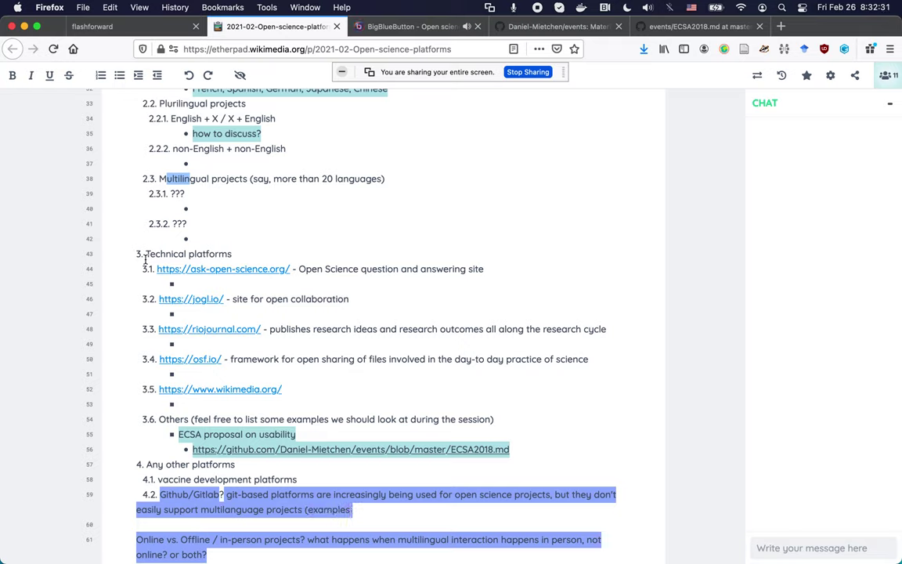
pyautogui.scroll(-1, 145, 259)
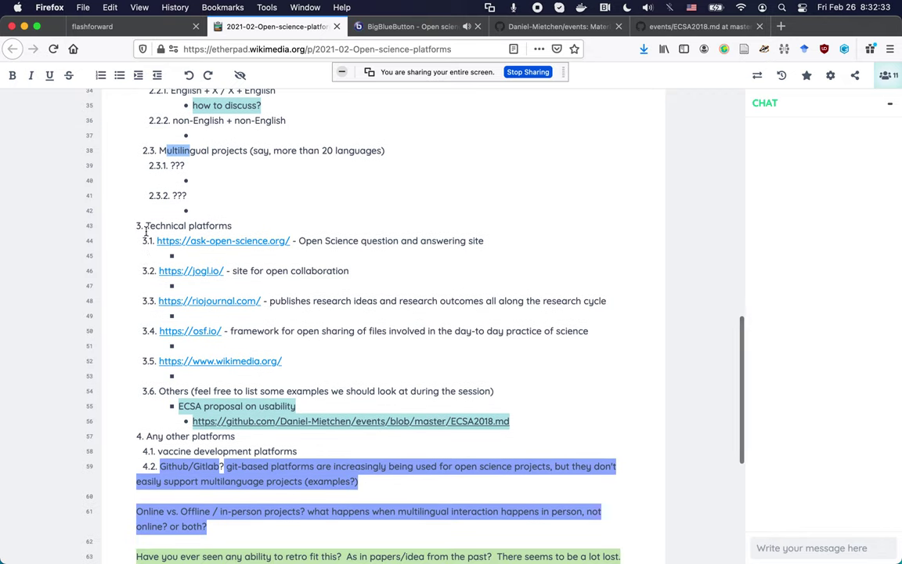
pyautogui.moveTo(145, 227); pyautogui.dragTo(265, 302)
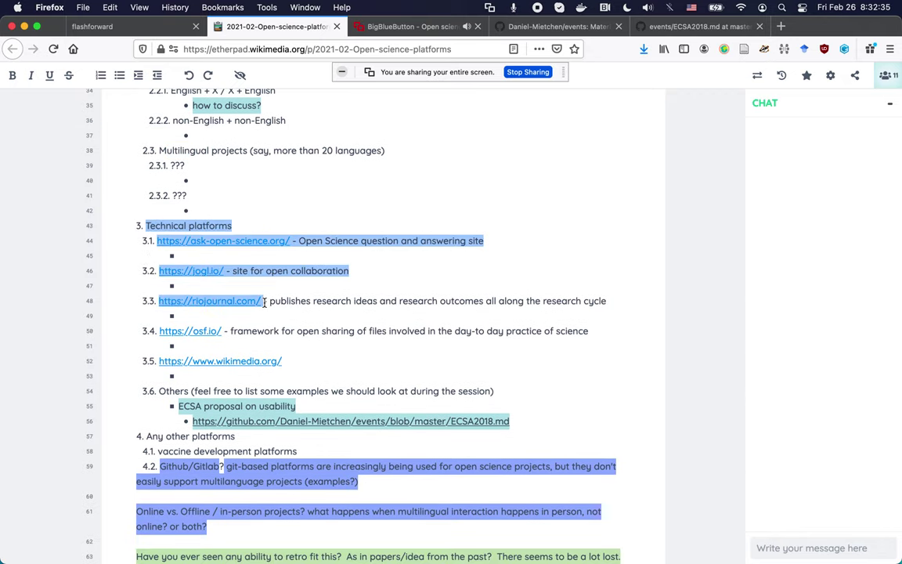
pyautogui.scroll(-1, 265, 303)
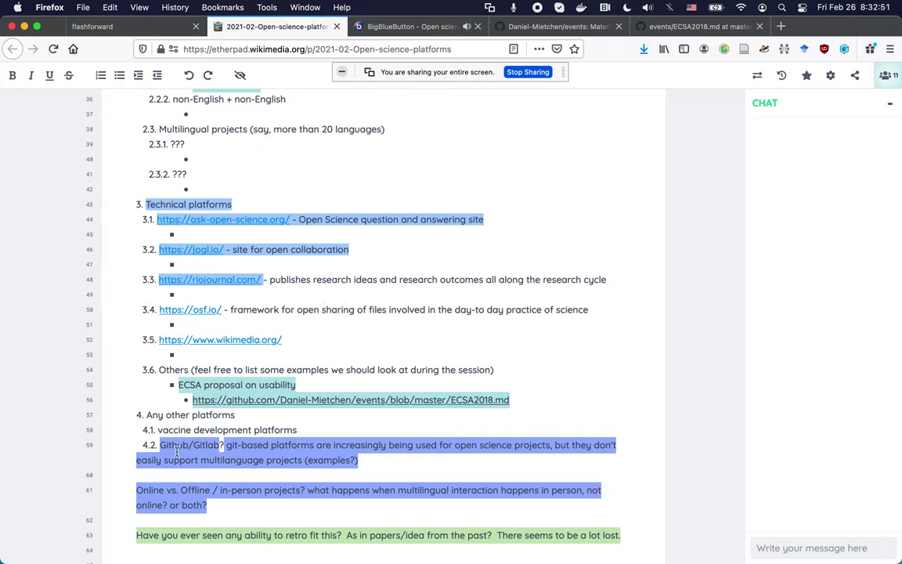
pyautogui.click(374, 460)
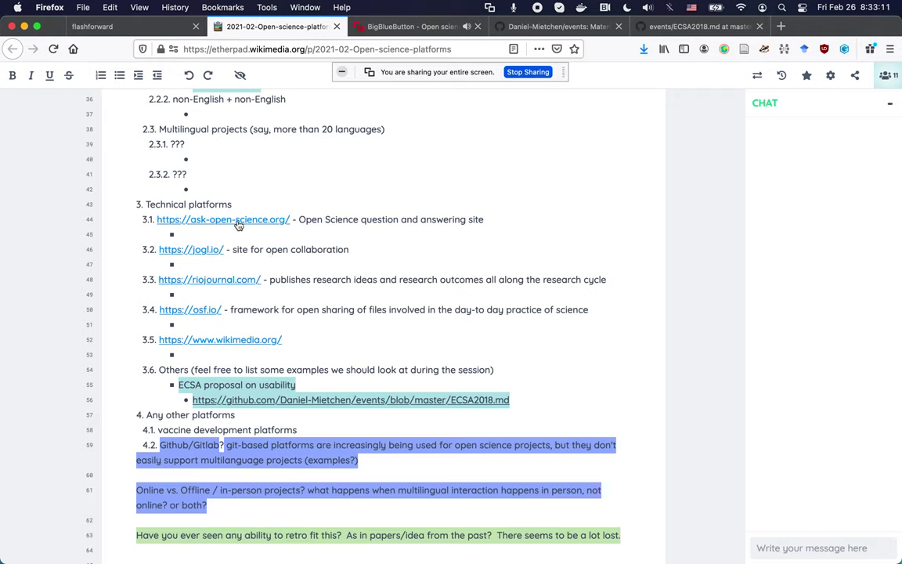
# Move the BigBlueButton tab before the Etherpad tab and close all tabs to its right.
pyautogui.moveTo(402, 29); pyautogui.dragTo(270, 29)
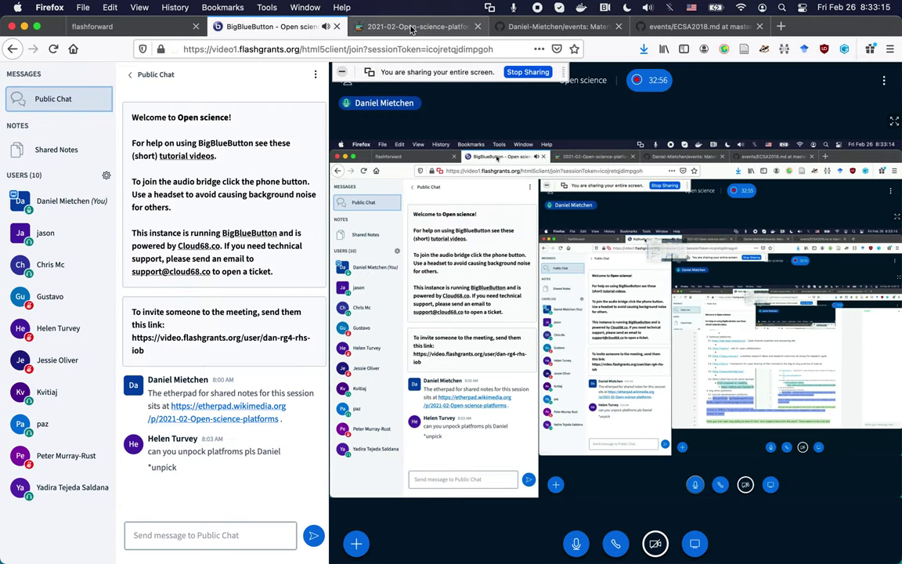
pyautogui.click(407, 27)
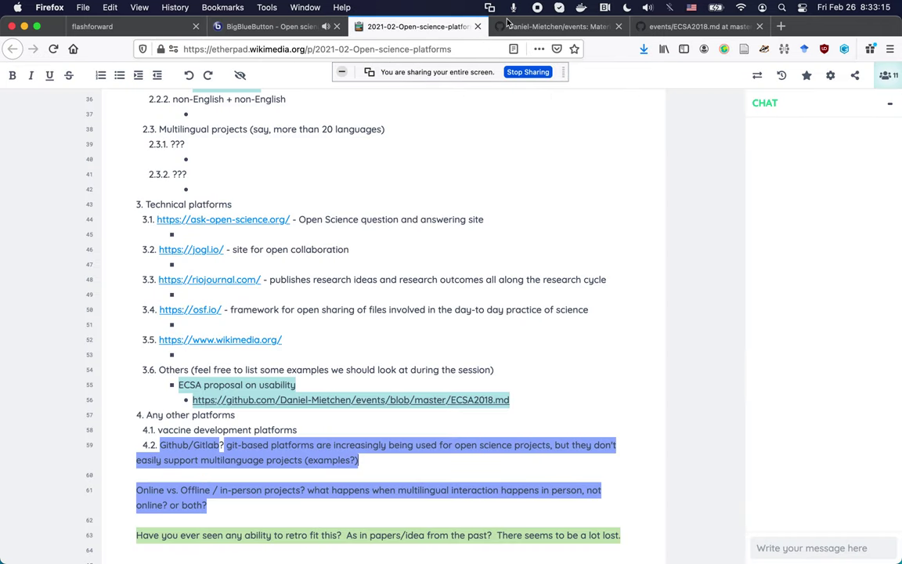
pyautogui.rightClick(440, 27)
pyautogui.moveTo(497, 135)
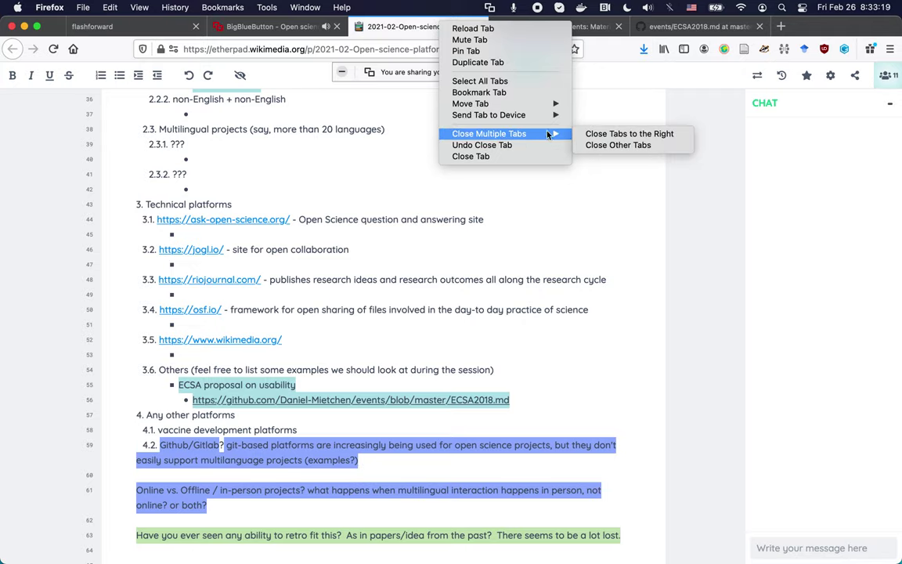
pyautogui.click(599, 134)
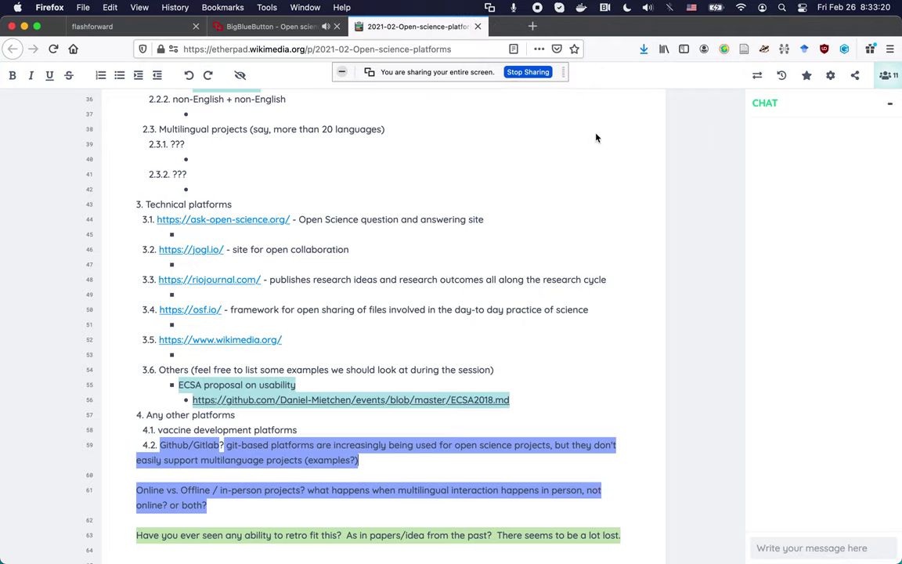
# Open ask-open-science.org from the notes, scroll its recent questions, then return to the pad.
pyautogui.click(238, 222)
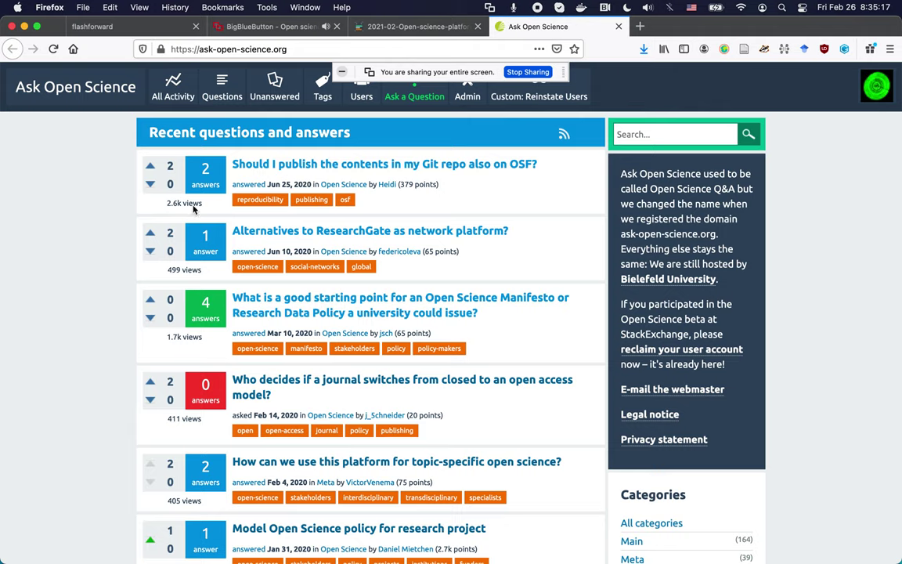
pyautogui.scroll(-10, 527, 406)
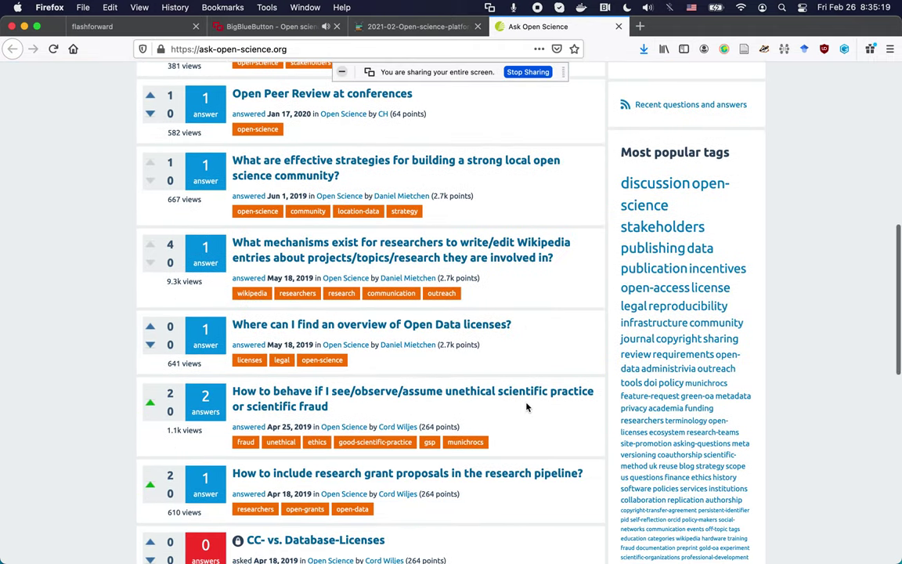
pyautogui.scroll(15, 580, 284)
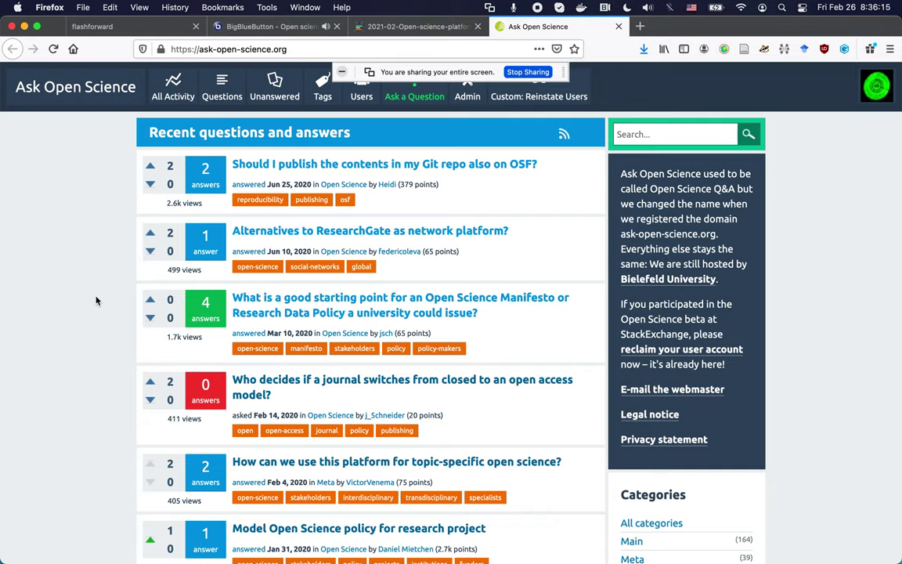
pyautogui.hotkey('ctrl', 'shift', 'Tab')
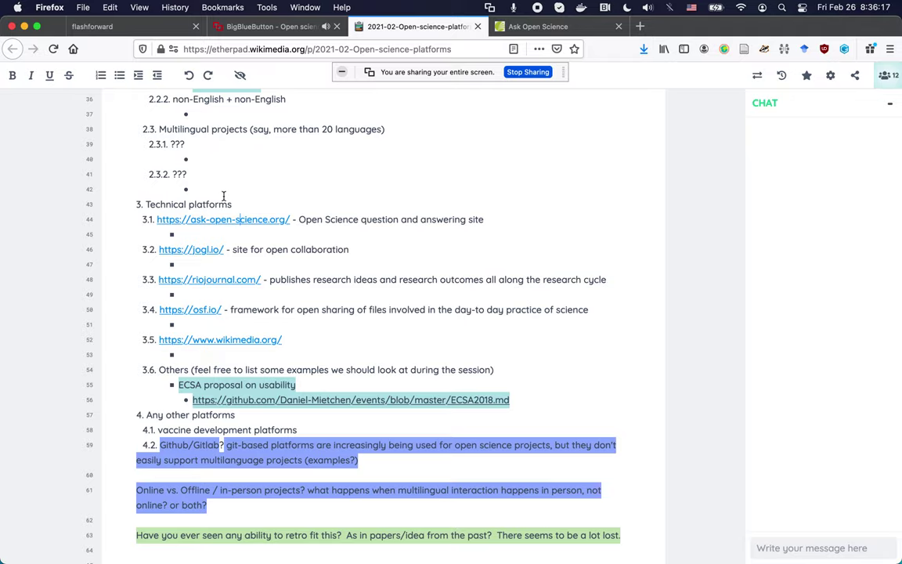
pyautogui.click(186, 250)
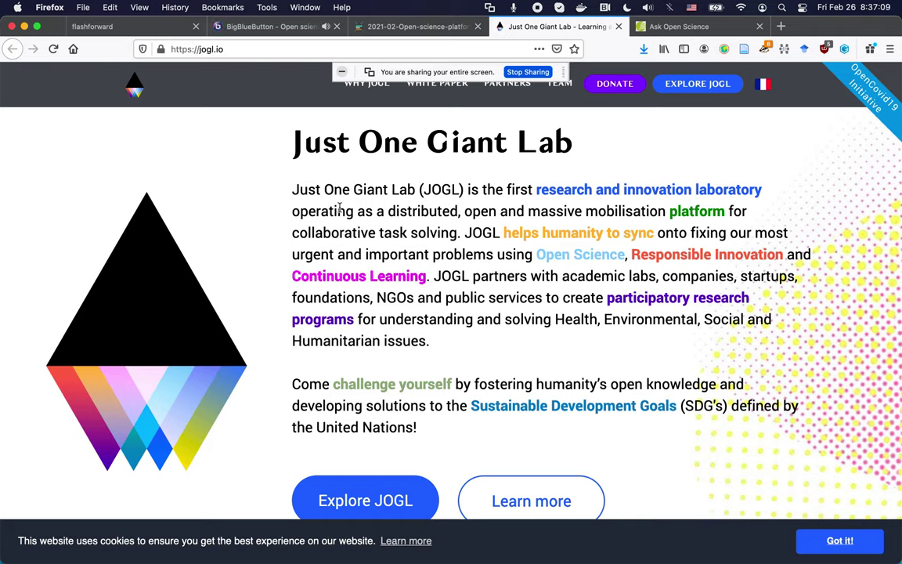
# Open the JOGL platform, then the OpenCOVID19 Initiative program in new tabs, and show its Needs.
pyautogui.keyDown('super'); pyautogui.click(358, 509); pyautogui.keyUp('super')
pyautogui.hotkey('ctrl', 'Tab')
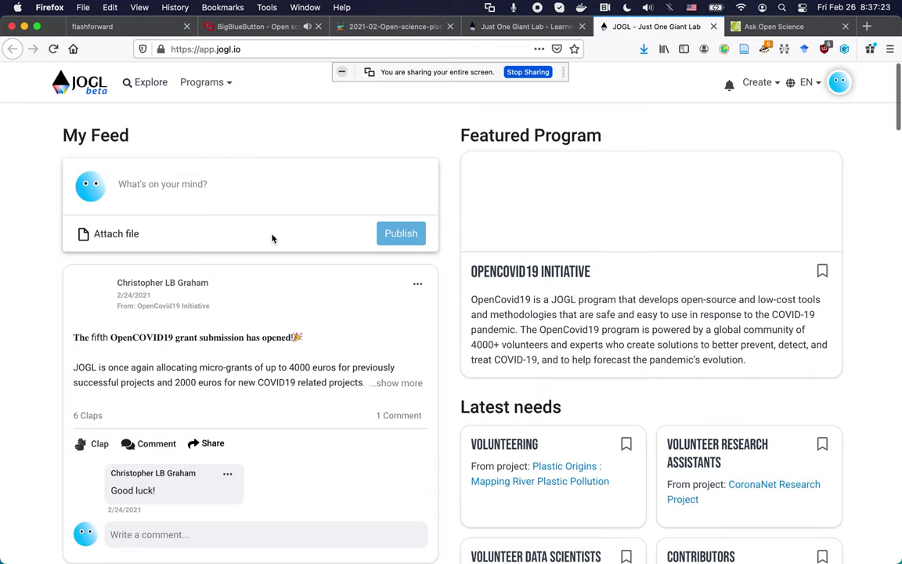
pyautogui.keyDown('super'); pyautogui.click(546, 272); pyautogui.keyUp('super')
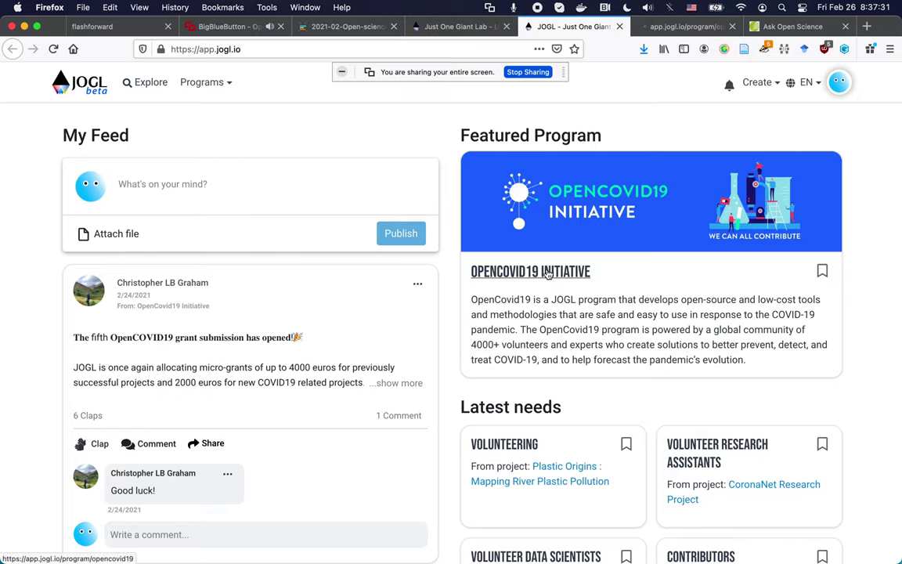
pyautogui.hotkey('ctrl', 'Tab')
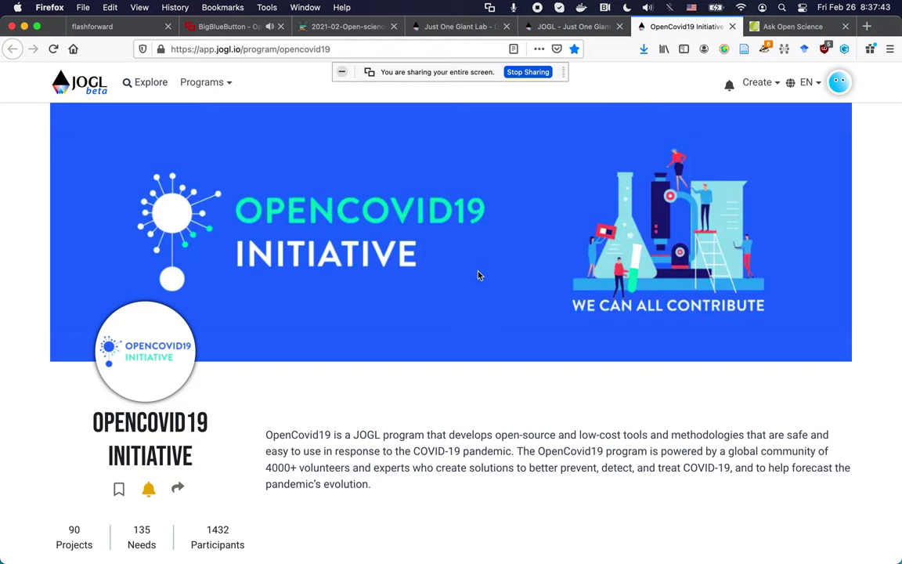
pyautogui.scroll(-5, 363, 390)
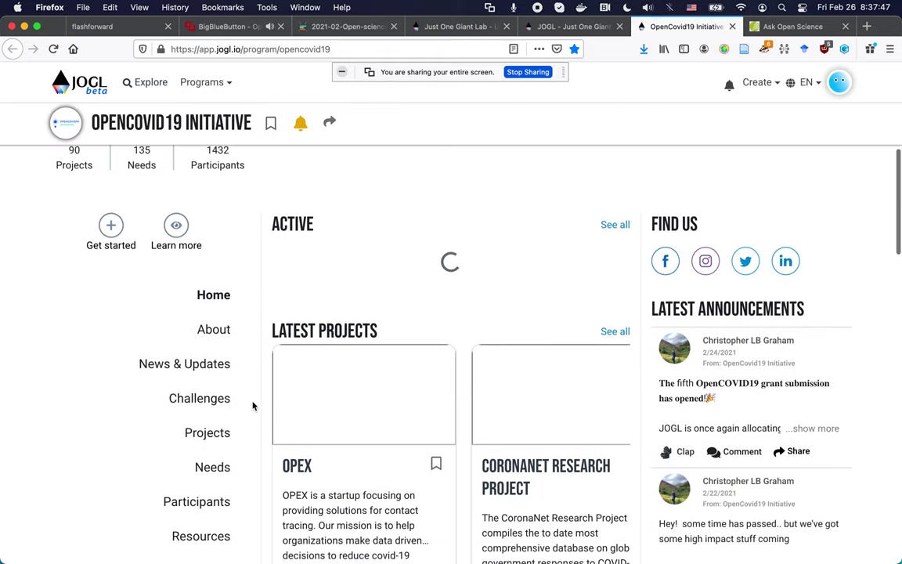
pyautogui.click(203, 471)
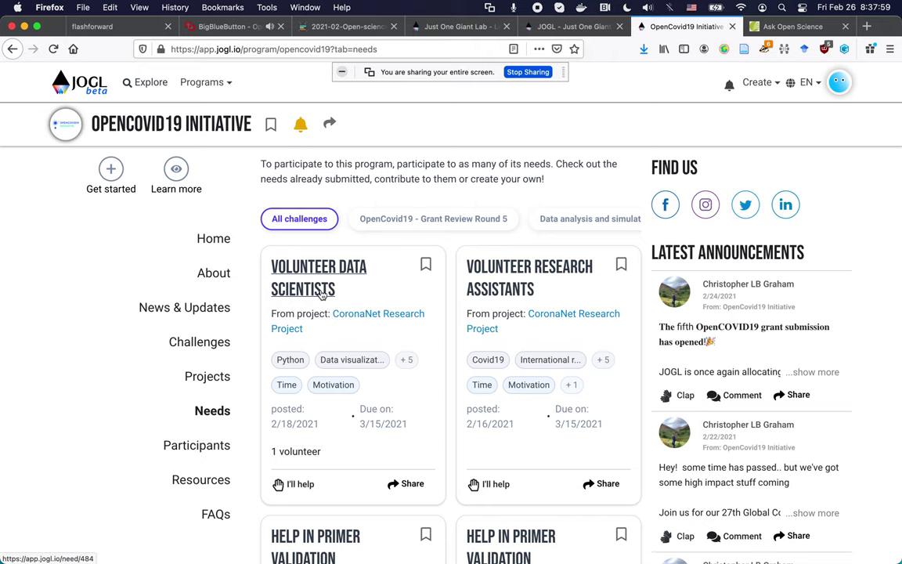
# Scroll the OpenCovid19 volunteer needs, then open the riojournal link from the pad's Technical platforms.
pyautogui.scroll(-5, 570, 291)
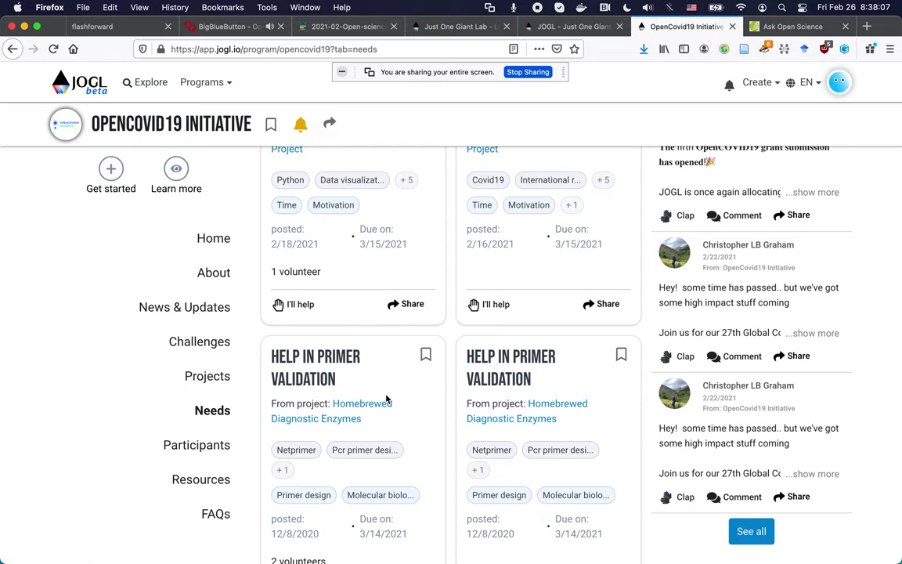
pyautogui.scroll(3, 387, 399)
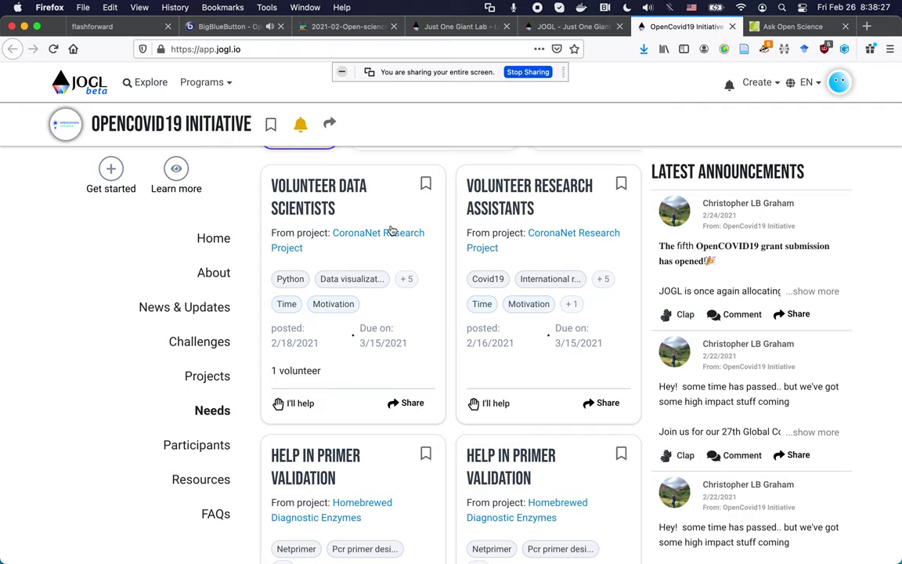
pyautogui.hotkey('ctrl', 'shift', 'Tab')
pyautogui.hotkey('ctrl', 'shift', 'Tab')
pyautogui.hotkey('ctrl', 'shift', 'Tab')
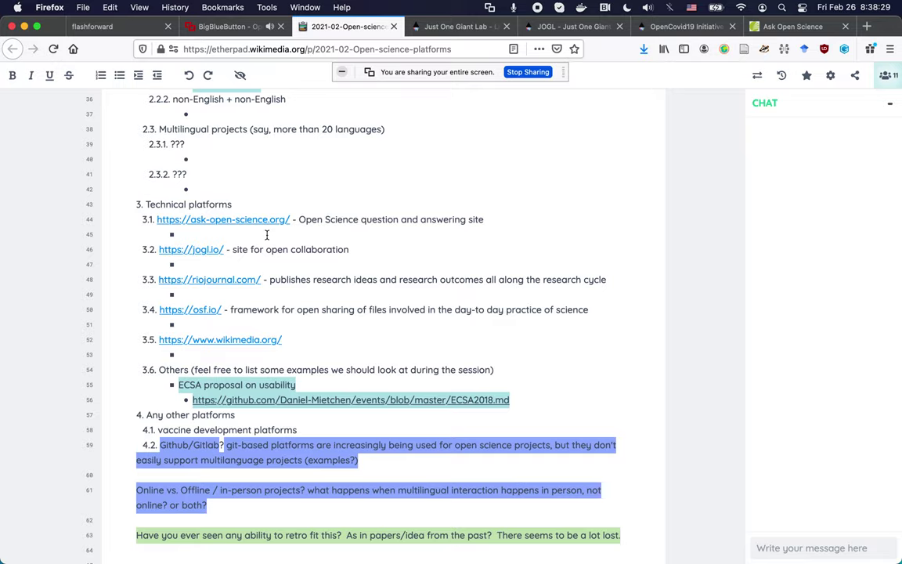
pyautogui.click(192, 283)
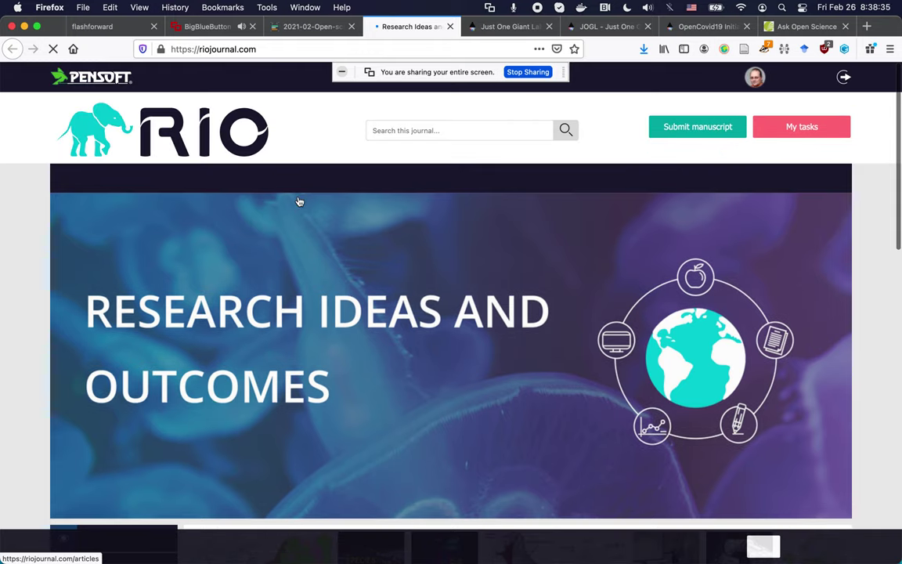
# Scroll through RIO Journal's Articles list and its Publication Type filters.
pyautogui.scroll(-2, 20, 238)
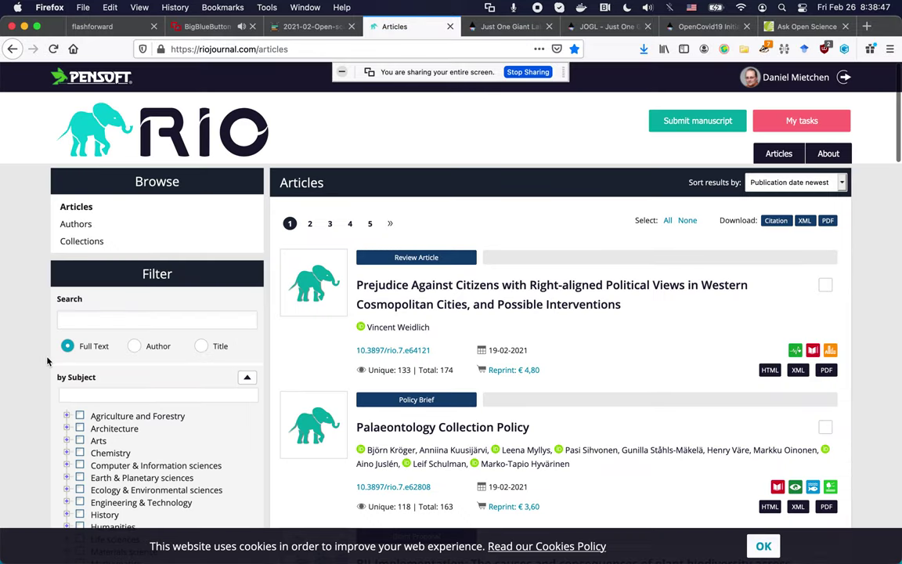
pyautogui.scroll(-2, 46, 357)
pyautogui.scroll(-5, 46, 360)
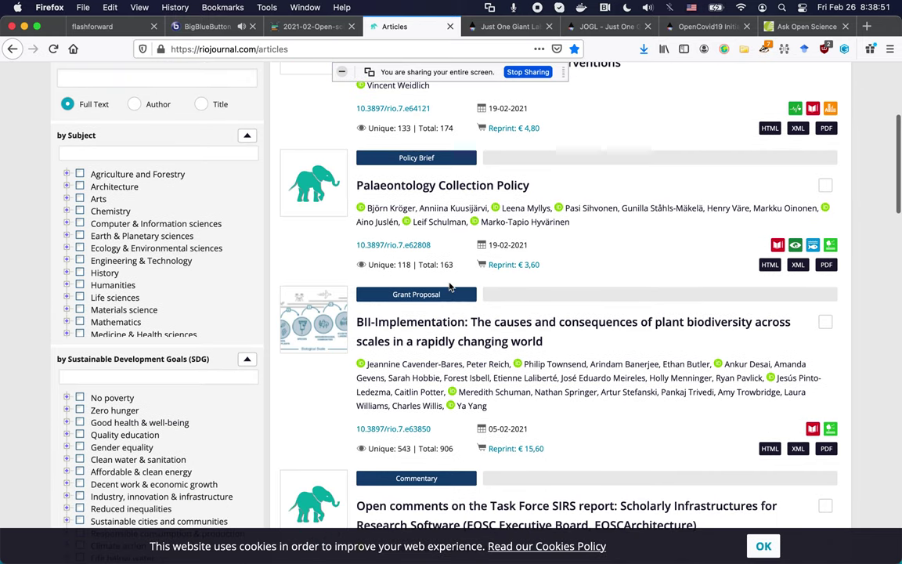
pyautogui.scroll(-1, 405, 260)
pyautogui.scroll(-5, 439, 352)
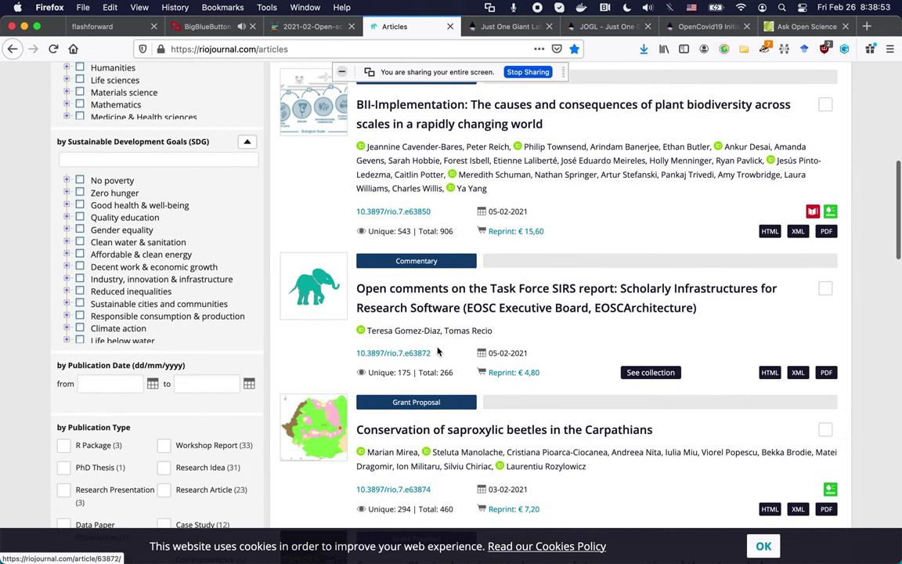
pyautogui.scroll(-4, 412, 385)
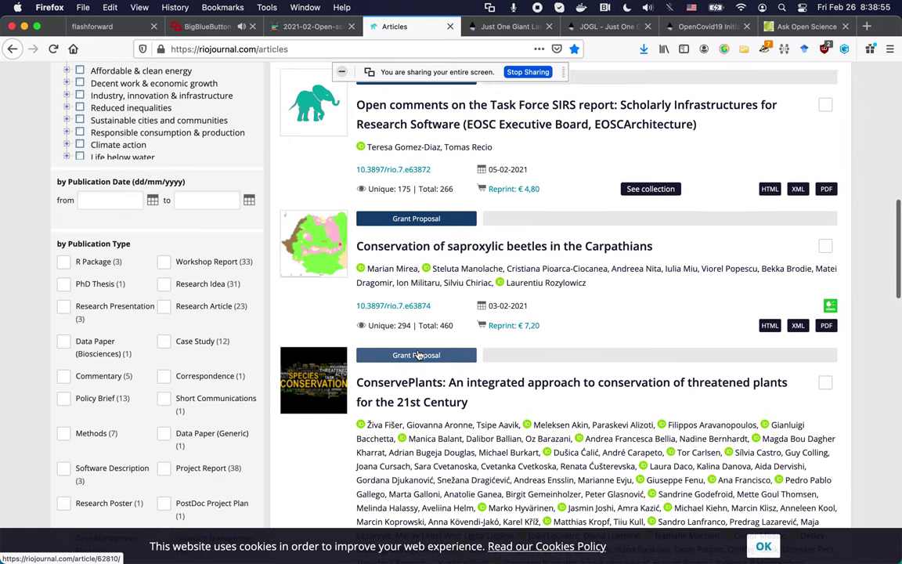
pyautogui.scroll(-10, 403, 360)
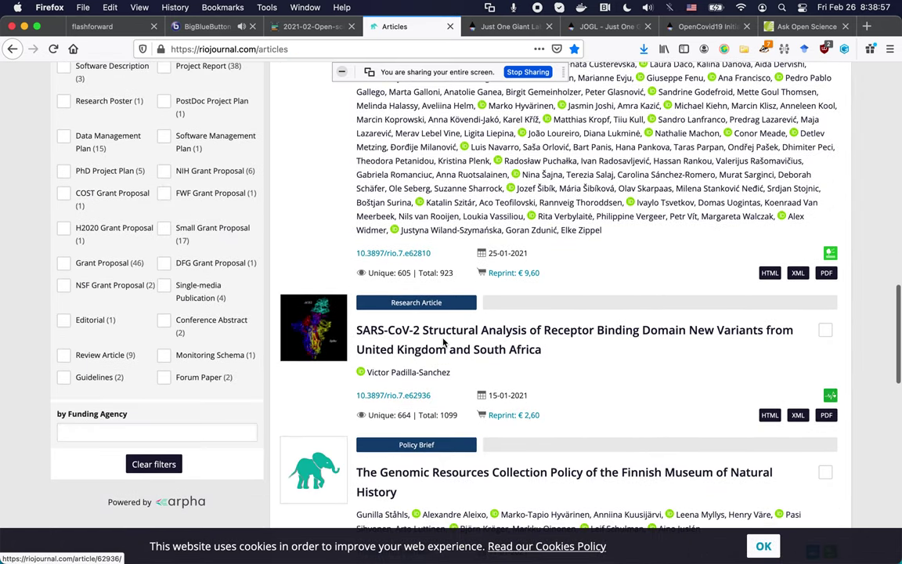
pyautogui.scroll(-8, 415, 345)
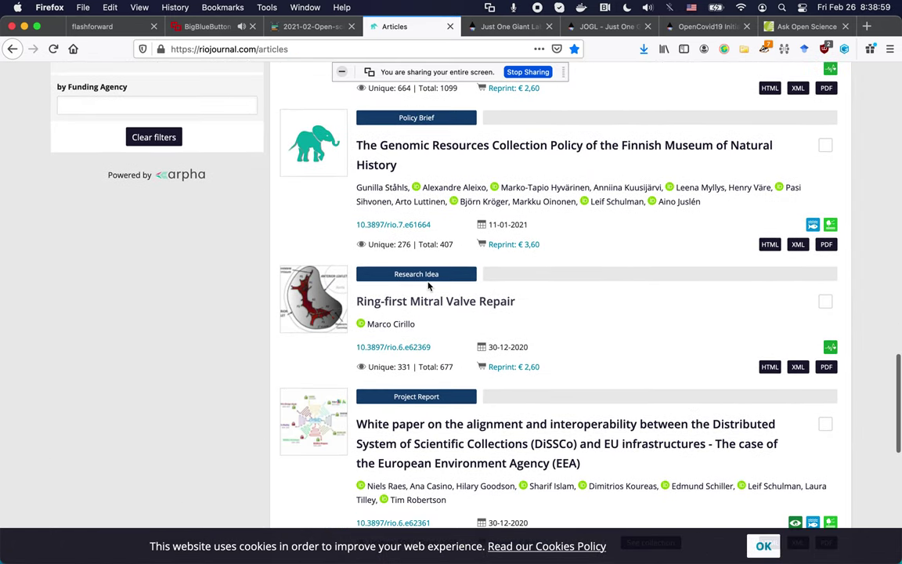
pyautogui.scroll(6, 279, 251)
pyautogui.scroll(9, 279, 250)
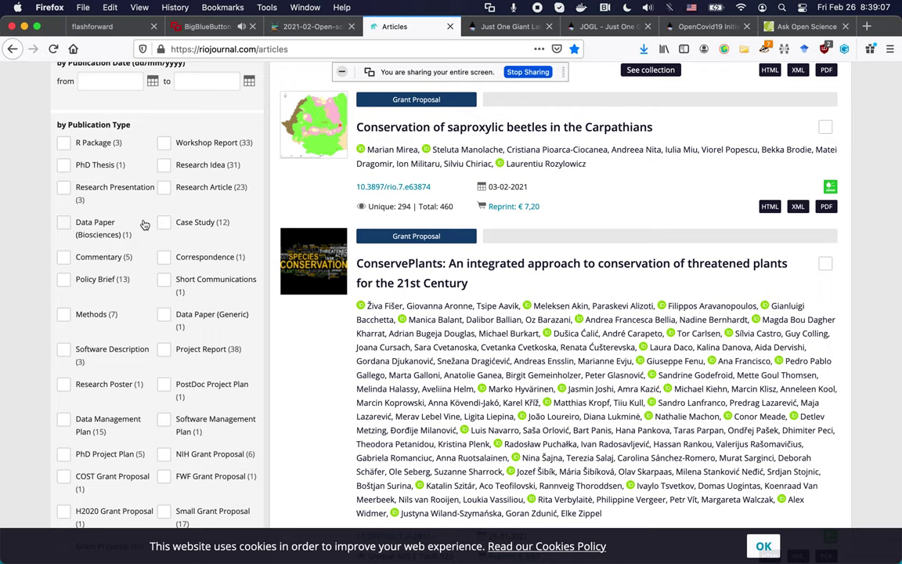
pyautogui.scroll(-2, 144, 225)
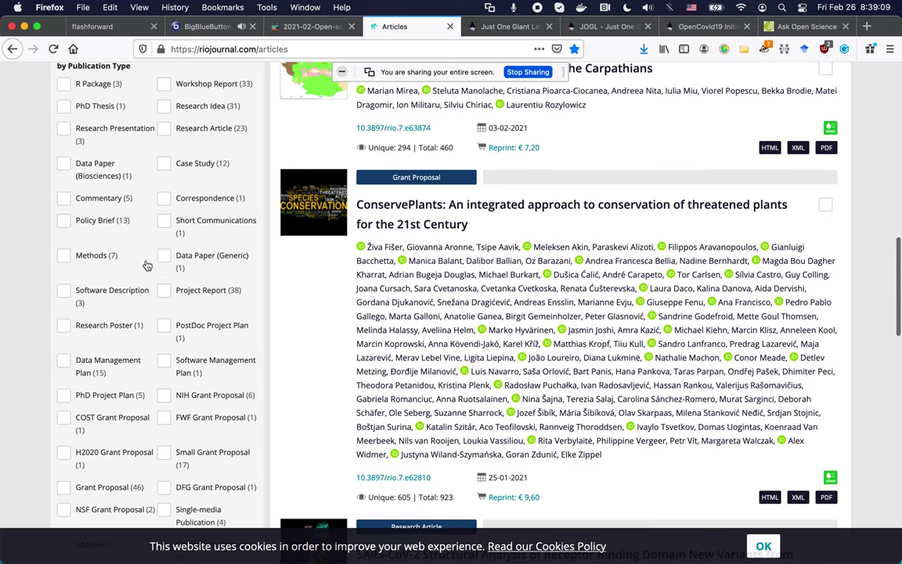
# Filter to the 15 Data Management Plans, open the Indonesian RDMP article, and return to the list.
pyautogui.click(115, 362)
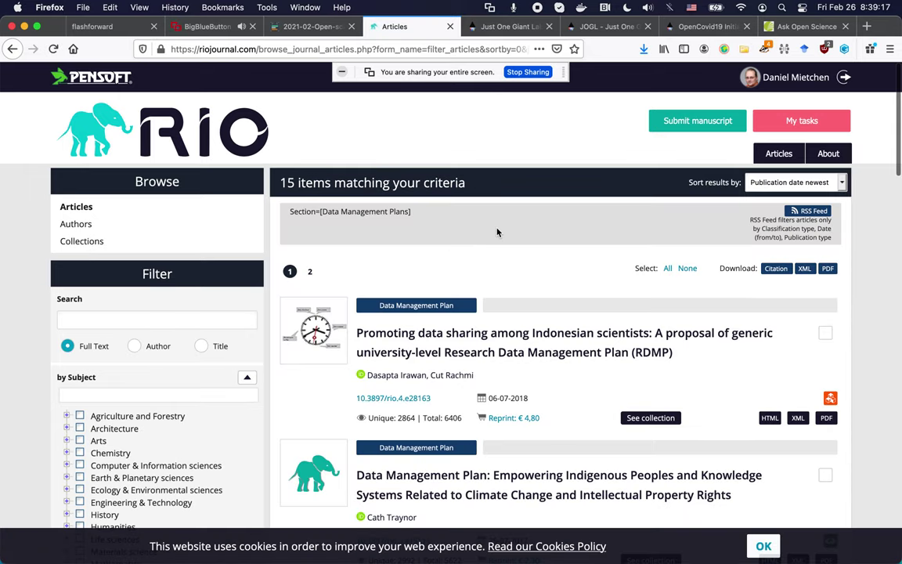
pyautogui.click(486, 353)
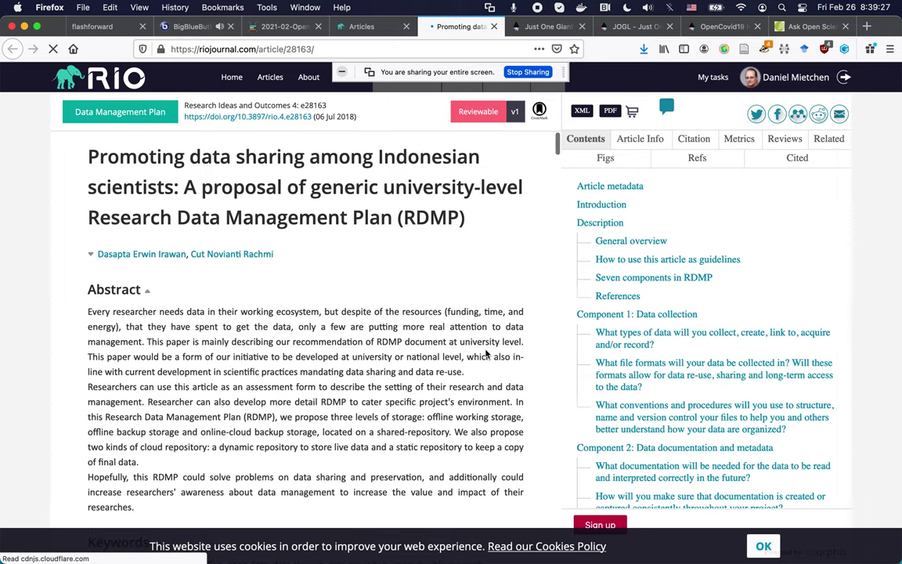
pyautogui.hotkey('ctrl', 'shift', 'Tab')
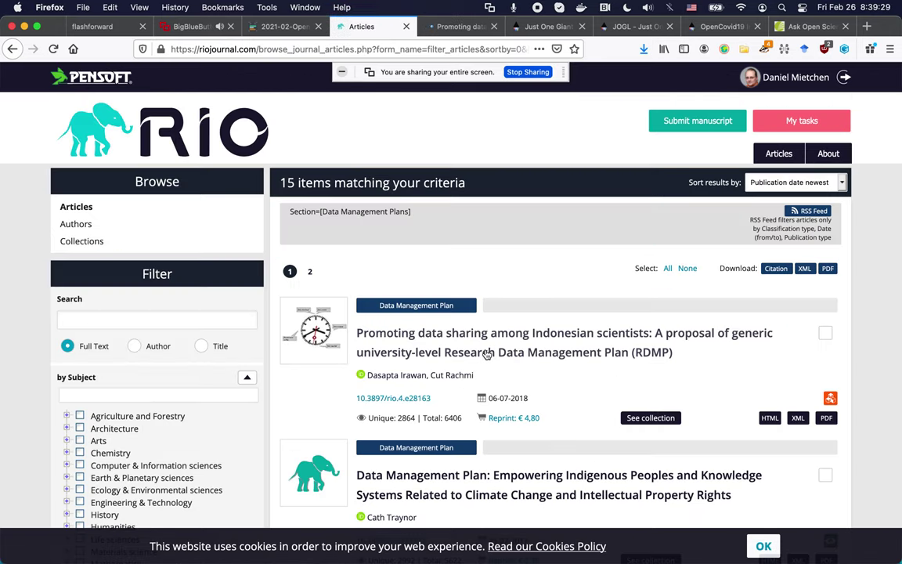
pyautogui.scroll(-15, 271, 415)
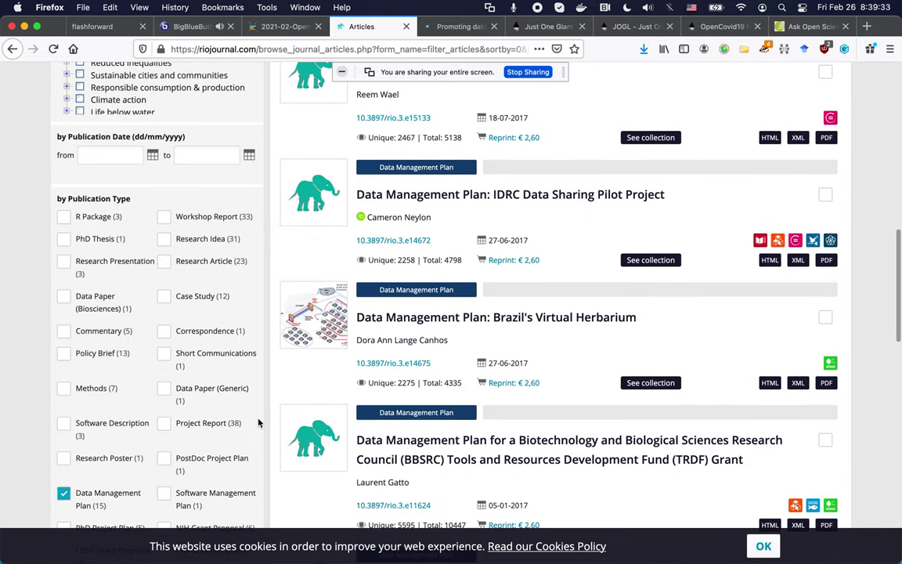
pyautogui.scroll(-1, 258, 423)
pyautogui.scroll(-1, 259, 423)
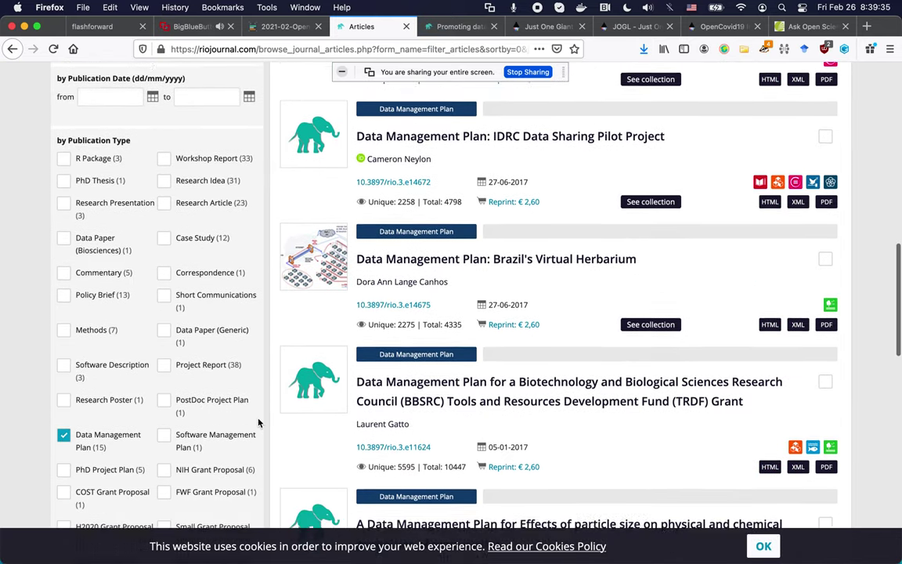
# Add Research Ideas, Grant Proposal, NIH Grant Proposal and FWF Grant Proposal to the filter.
pyautogui.click(172, 131)
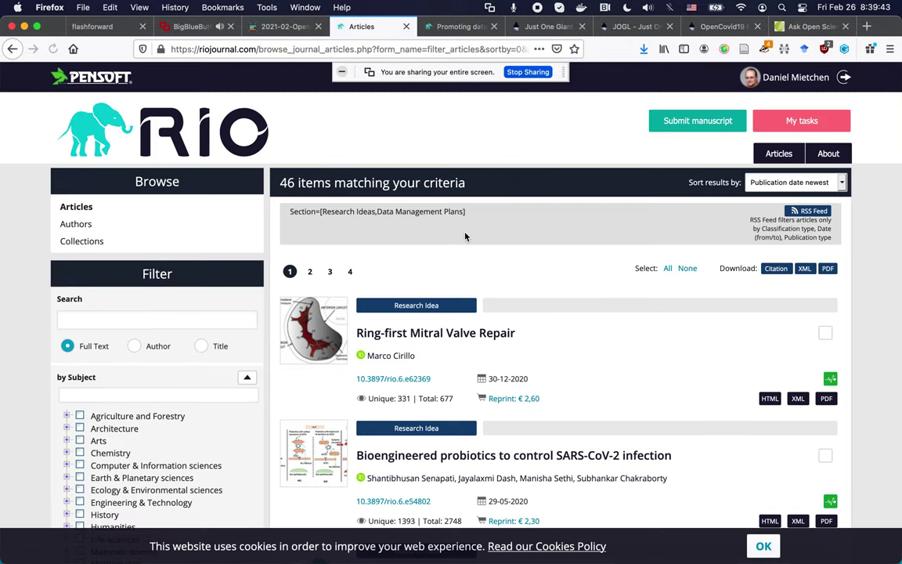
pyautogui.scroll(-2, 469, 259)
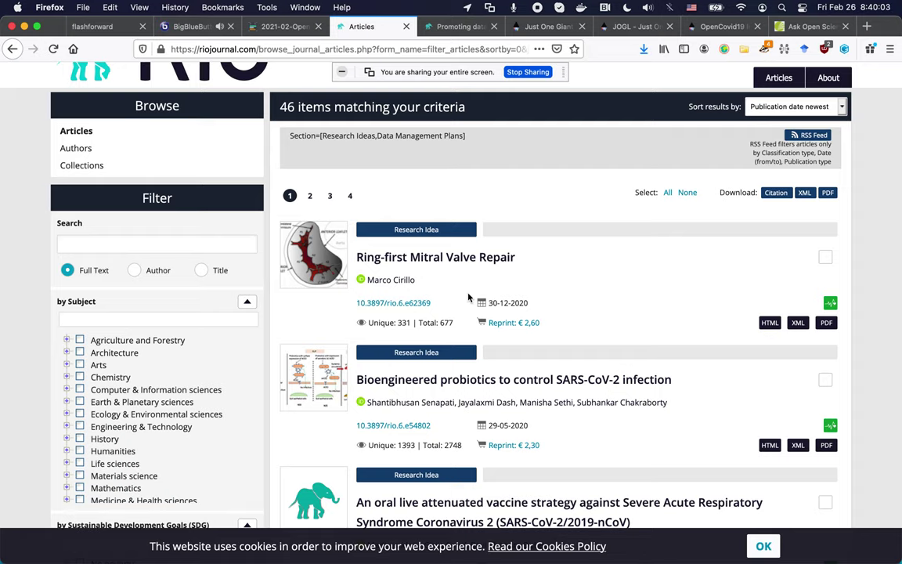
pyautogui.scroll(-5, 468, 297)
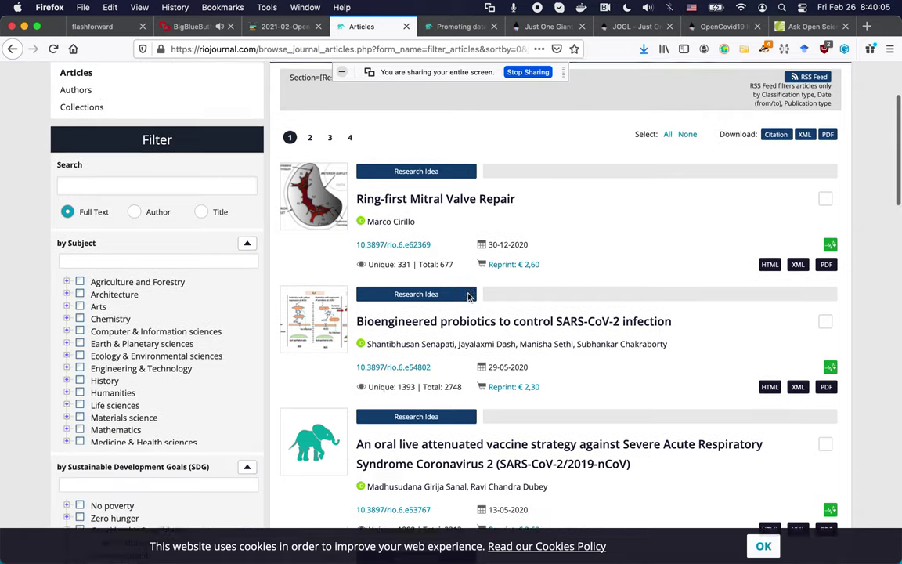
pyautogui.scroll(-10, 265, 365)
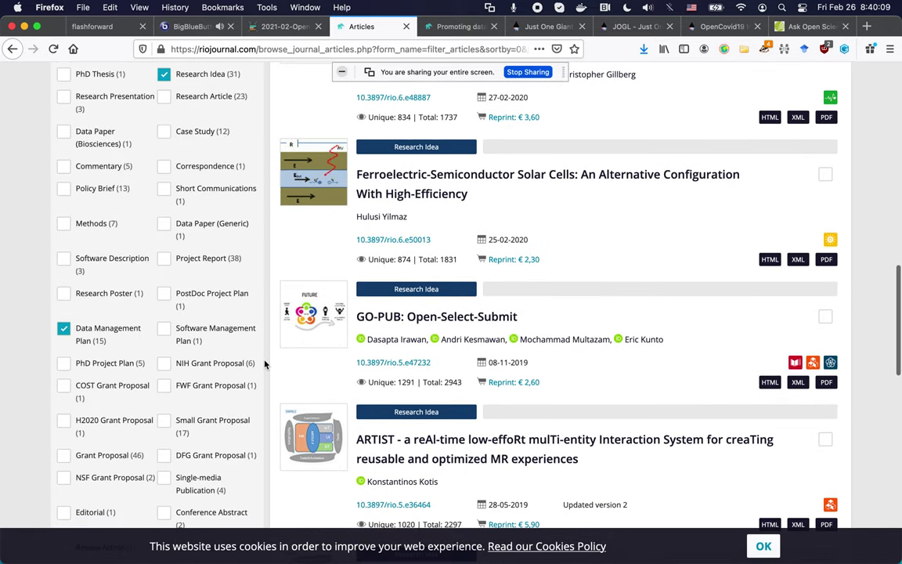
pyautogui.scroll(-2, 265, 365)
pyautogui.click(63, 374)
pyautogui.click(167, 283)
pyautogui.click(164, 304)
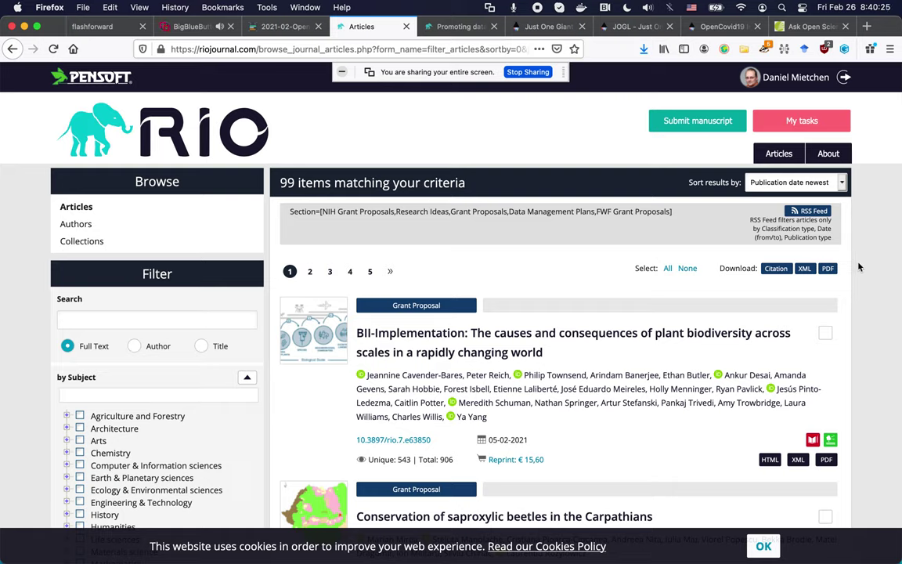
# Sort results by Total views, highlight DNAqua-Net's 33446 count, then return to the notes.
pyautogui.click(802, 183)
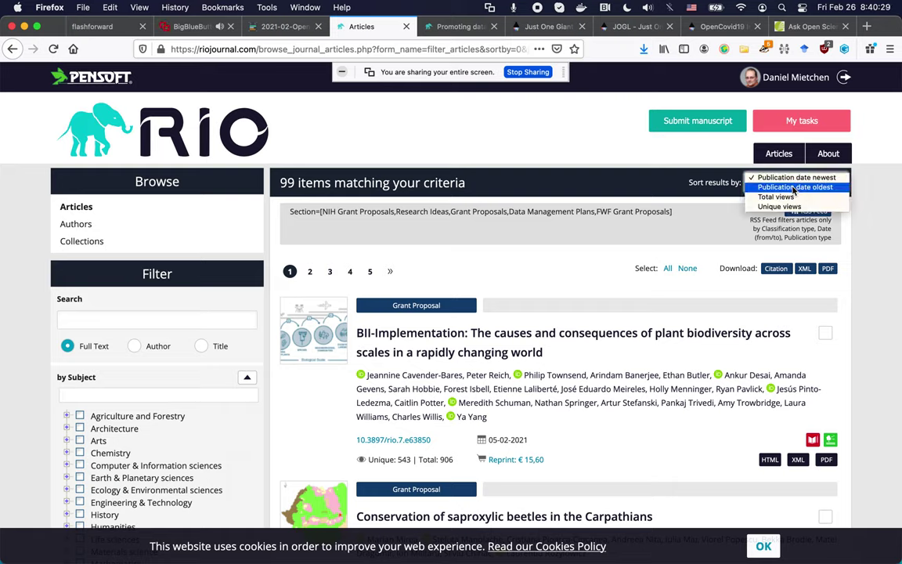
pyautogui.click(779, 197)
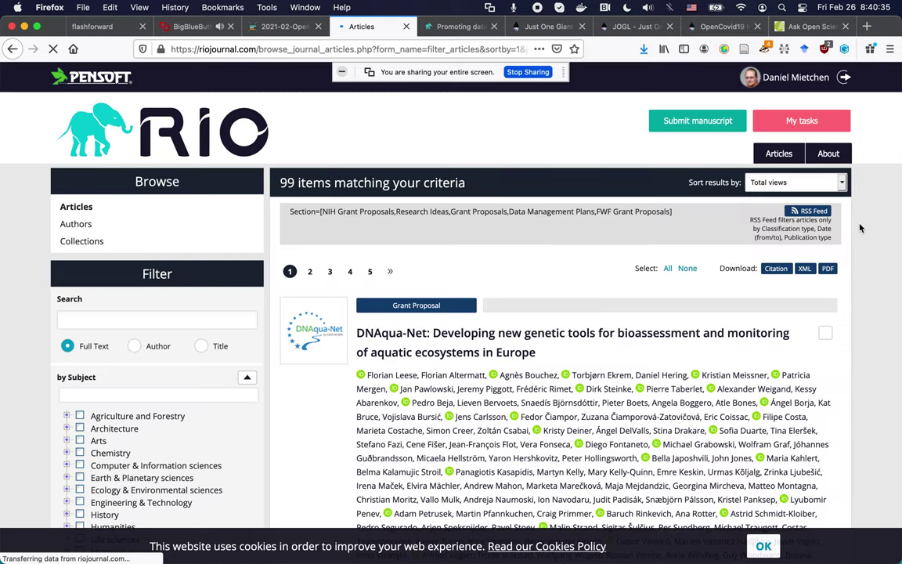
pyautogui.scroll(-4, 860, 228)
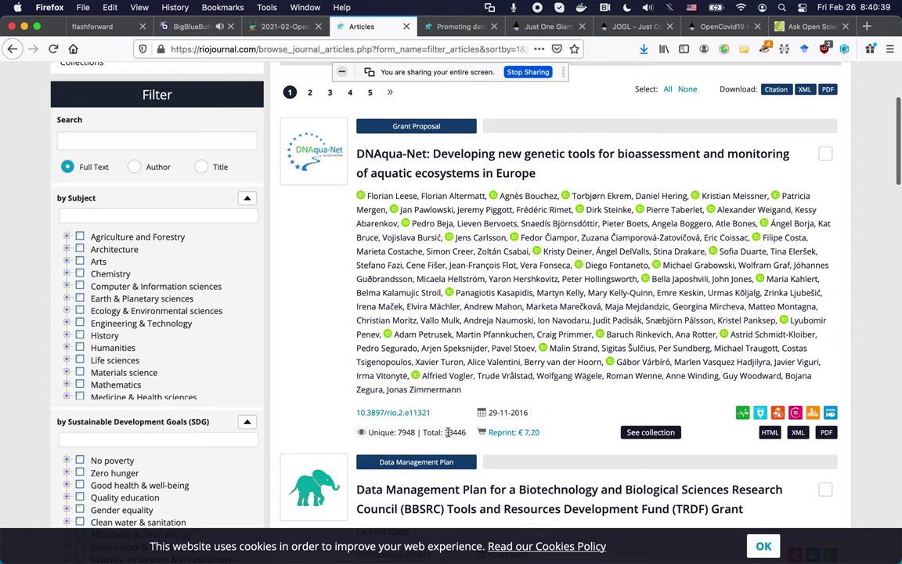
pyautogui.doubleClick(454, 432)
pyautogui.scroll(-1, 848, 262)
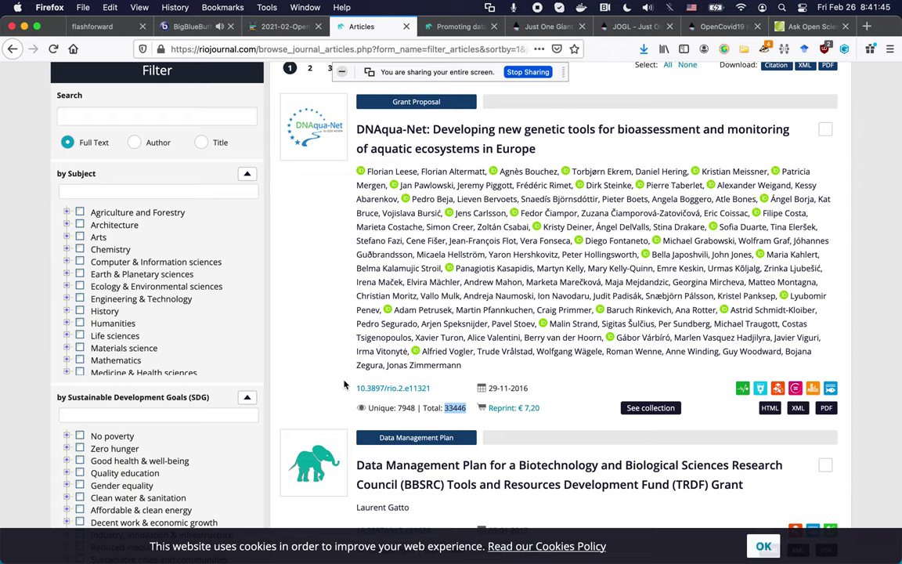
pyautogui.hotkey('ctrl', 'shift', 'Tab')
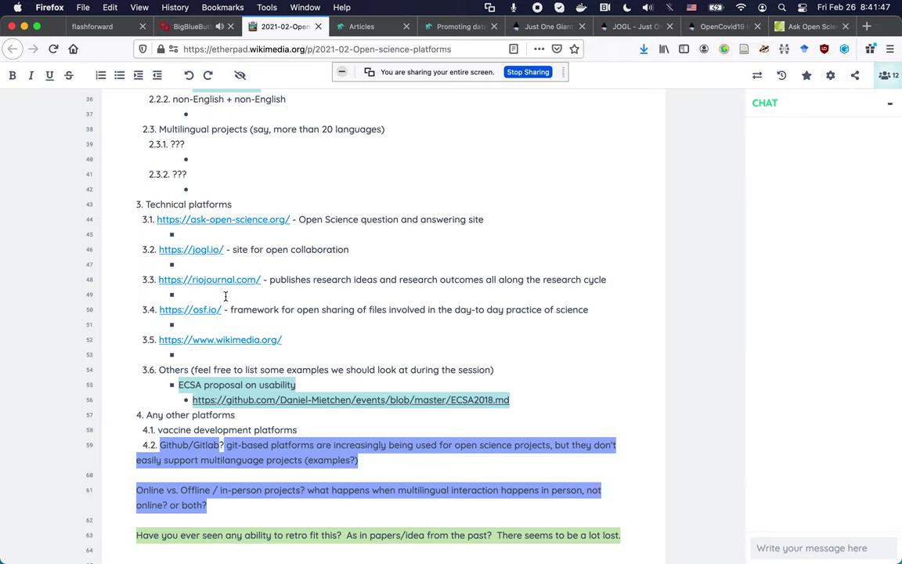
pyautogui.click(190, 309)
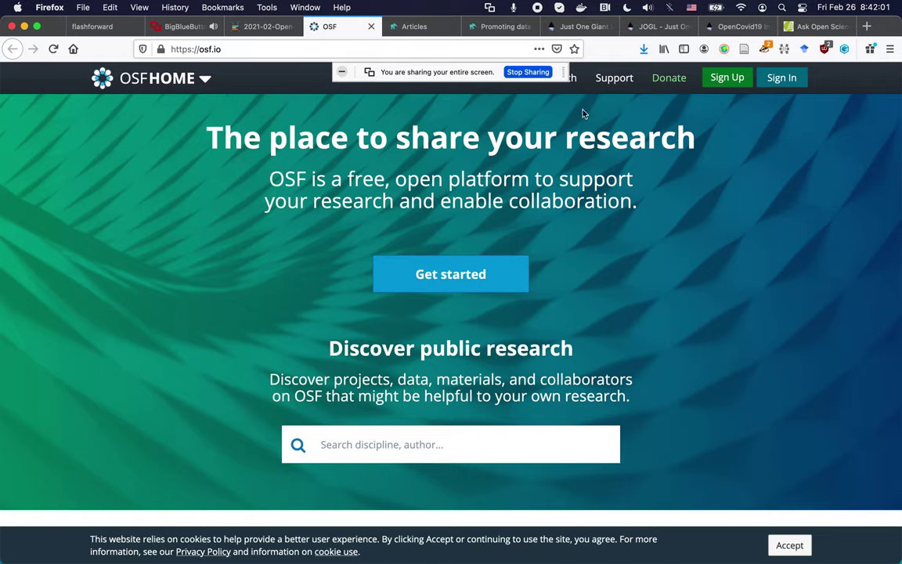
pyautogui.scroll(-8, 537, 305)
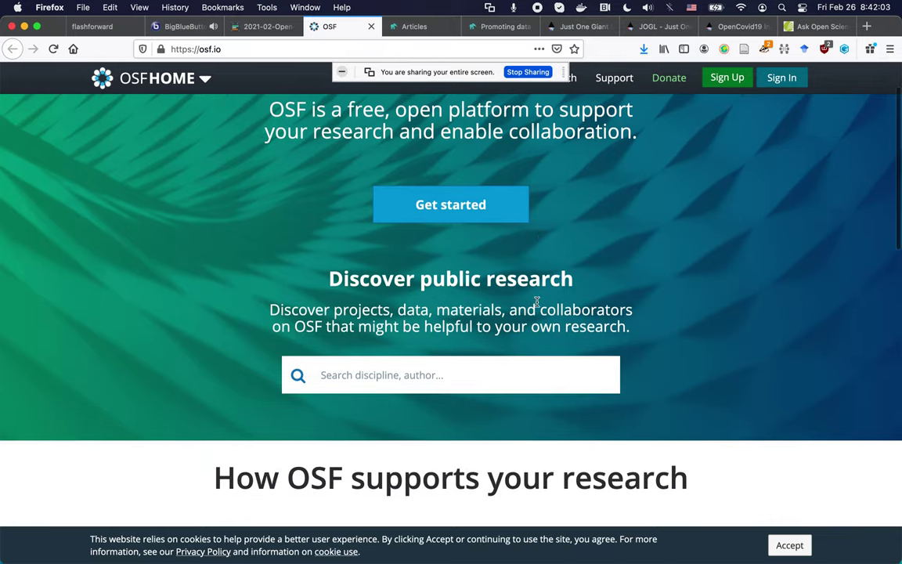
pyautogui.scroll(-2, 631, 301)
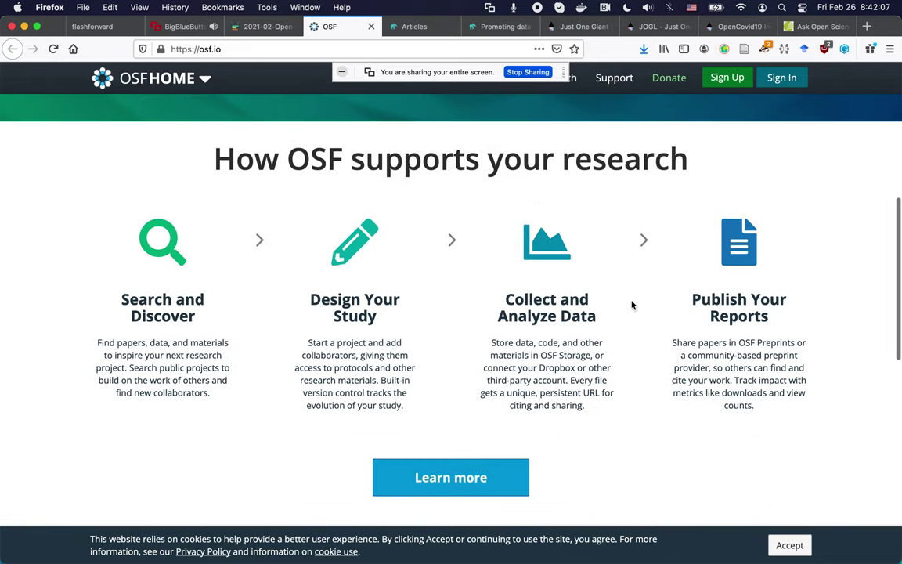
pyautogui.scroll(-4, 633, 305)
pyautogui.scroll(-8, 633, 304)
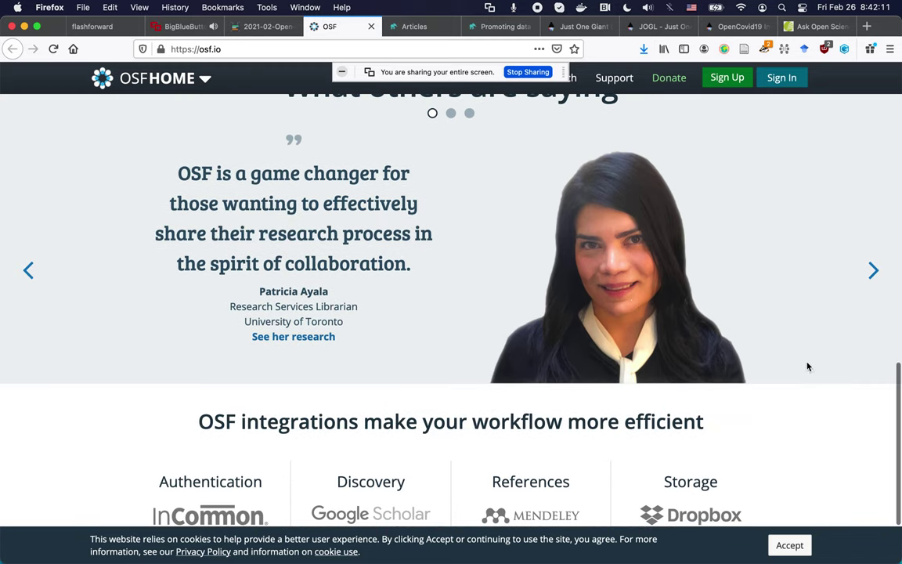
pyautogui.scroll(-3, 810, 383)
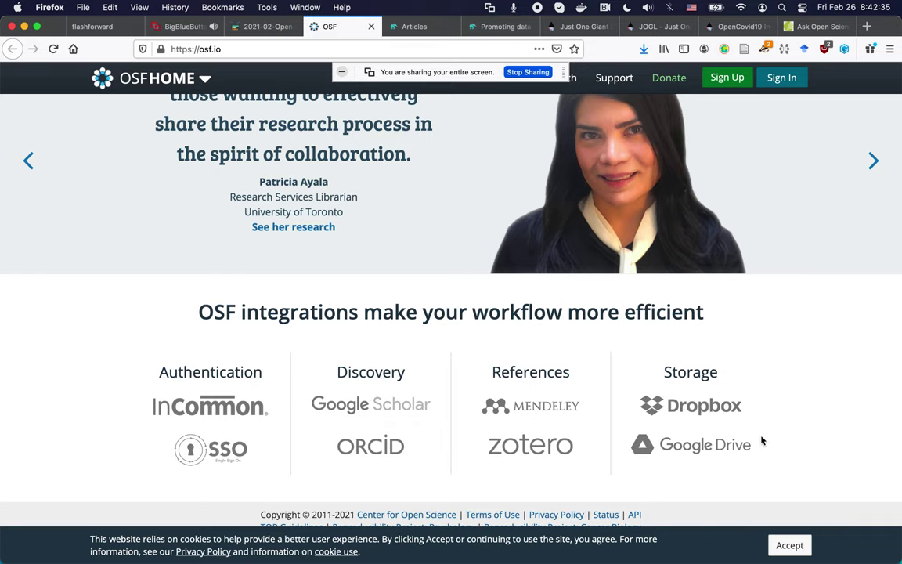
pyautogui.scroll(10, 761, 441)
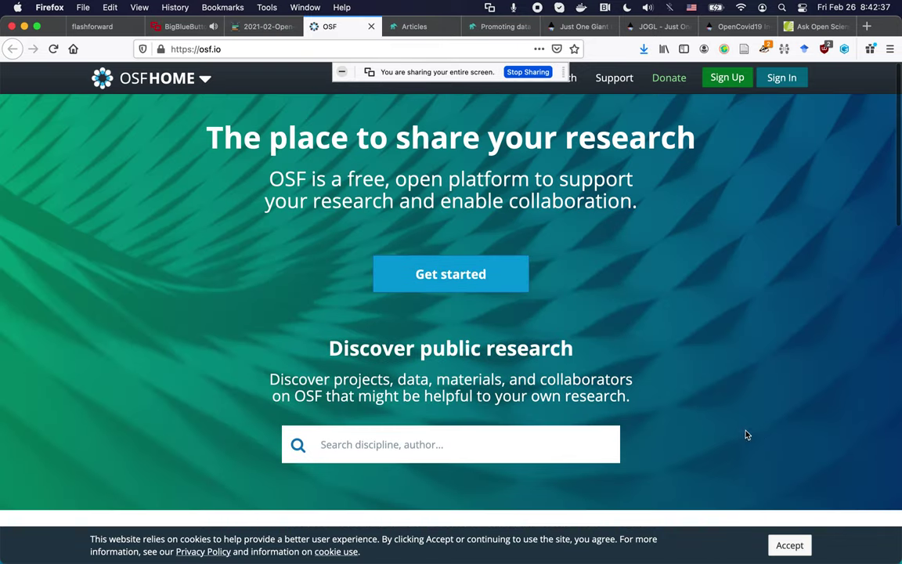
pyautogui.moveTo(437, 72); pyautogui.dragTo(648, 136)
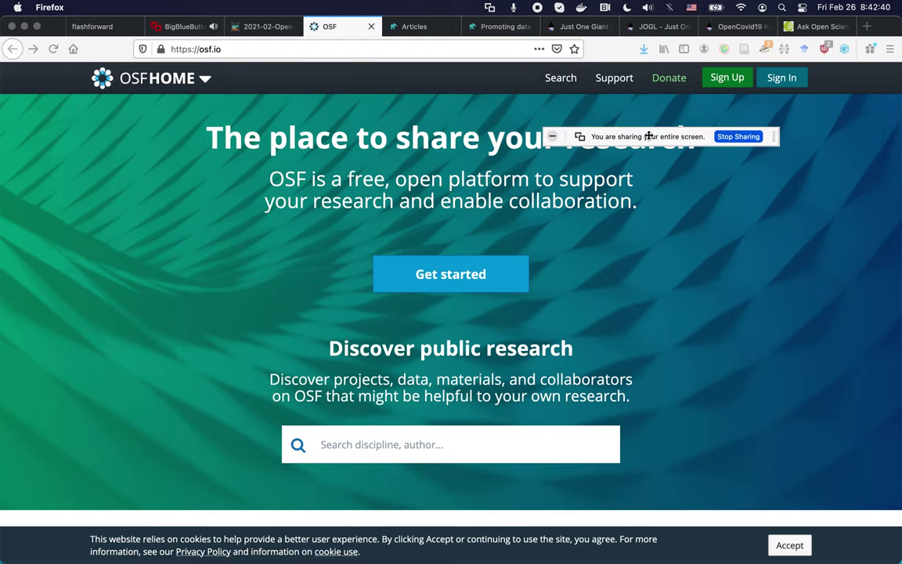
pyautogui.click(557, 77)
# Search OSF for 'water'.
pyautogui.click(558, 82)
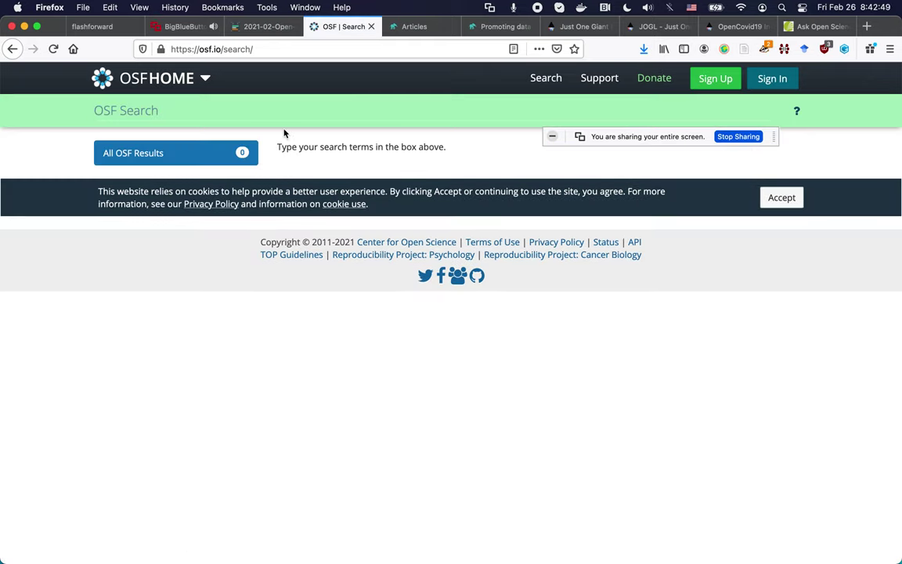
pyautogui.write('water')
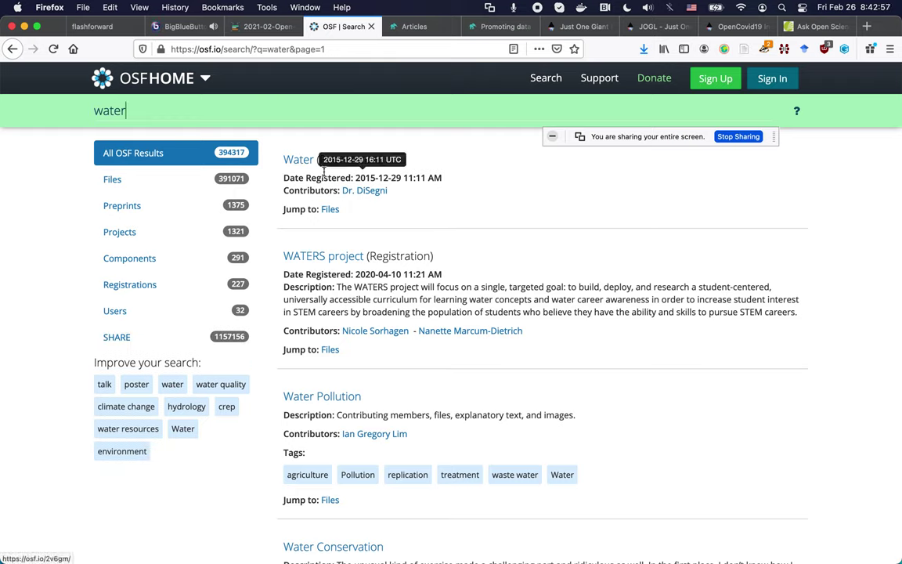
# Open the WATERS project, Water Pollution and Water Conservation results in new tabs and view WATERS.
pyautogui.keyDown('super'); pyautogui.click(318, 259); pyautogui.keyUp('super')
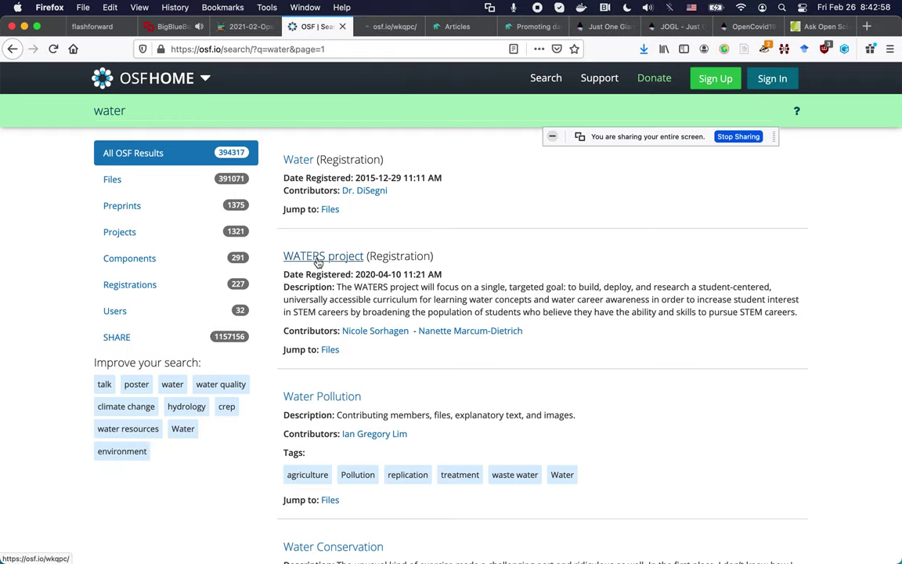
pyautogui.keyDown('super'); pyautogui.click(320, 407); pyautogui.keyUp('super')
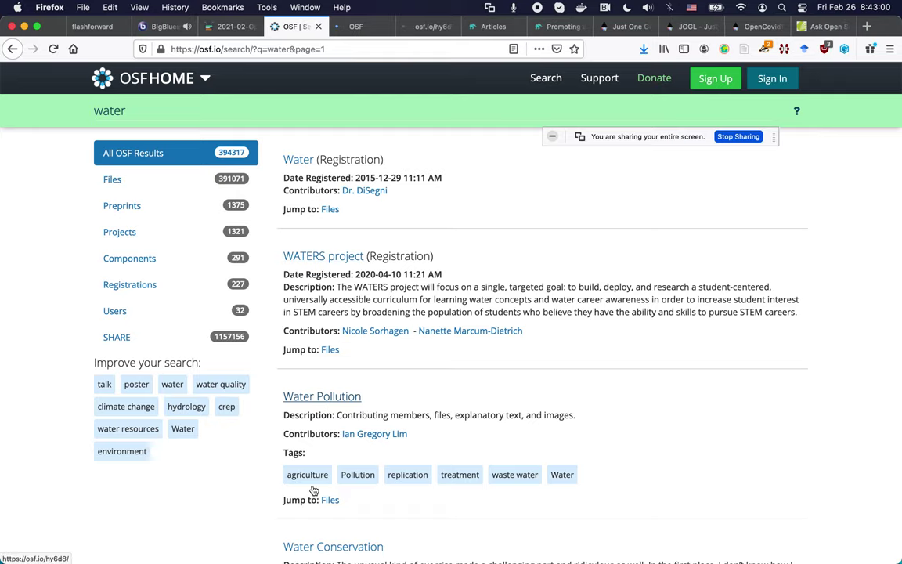
pyautogui.keyDown('super'); pyautogui.click(298, 551); pyautogui.keyUp('super')
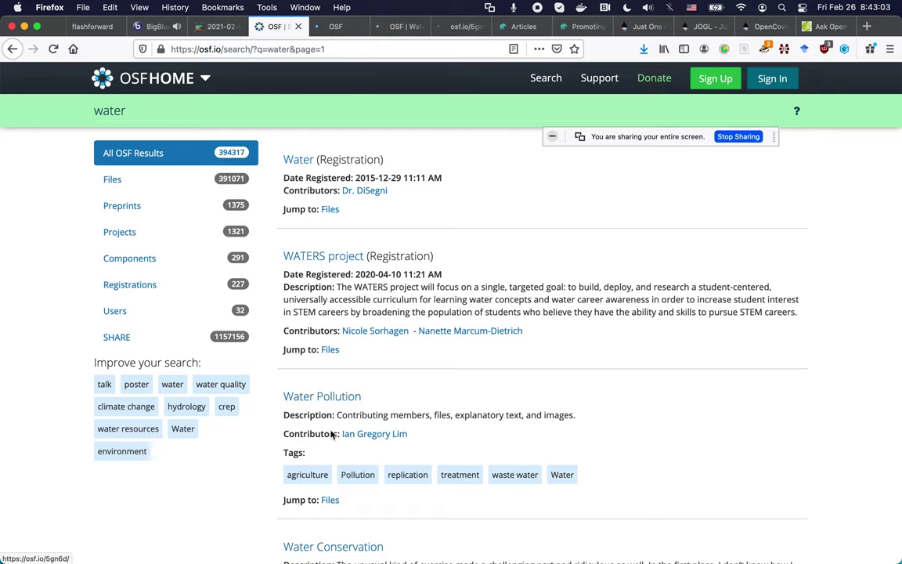
pyautogui.hotkey('ctrl', 'Tab')
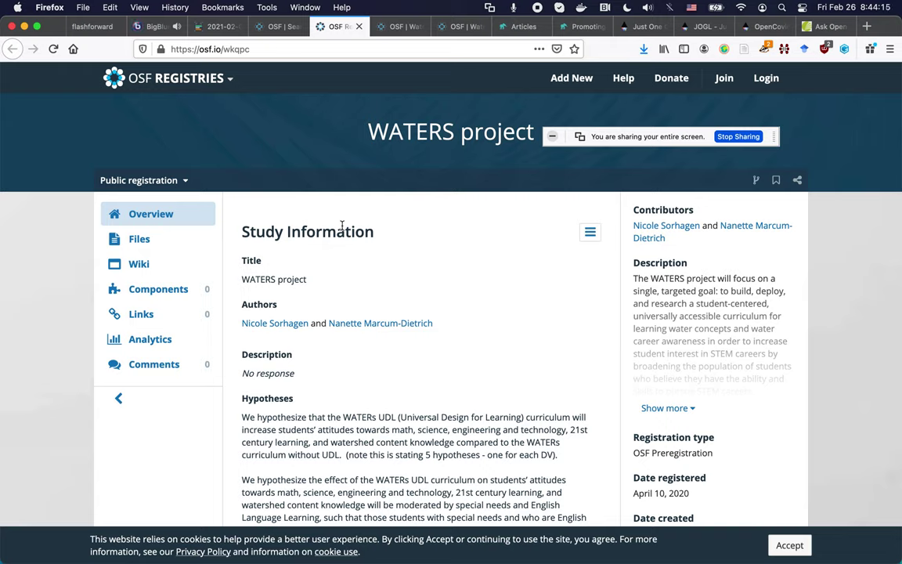
# Scroll through the WATERS registration, then follow the wikimedia.org link under item 3.5 in the notes.
pyautogui.scroll(-2, 341, 225)
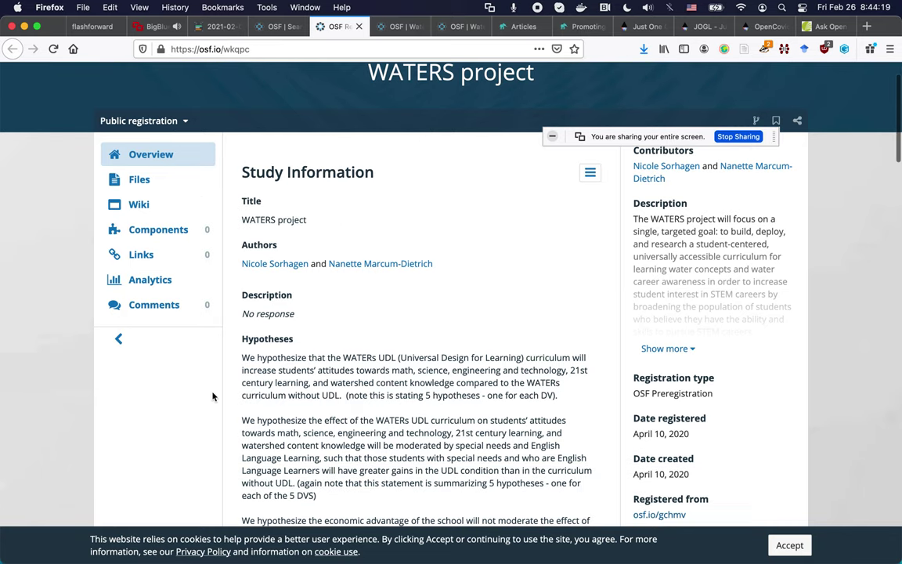
pyautogui.scroll(-5, 213, 396)
pyautogui.scroll(-6, 212, 397)
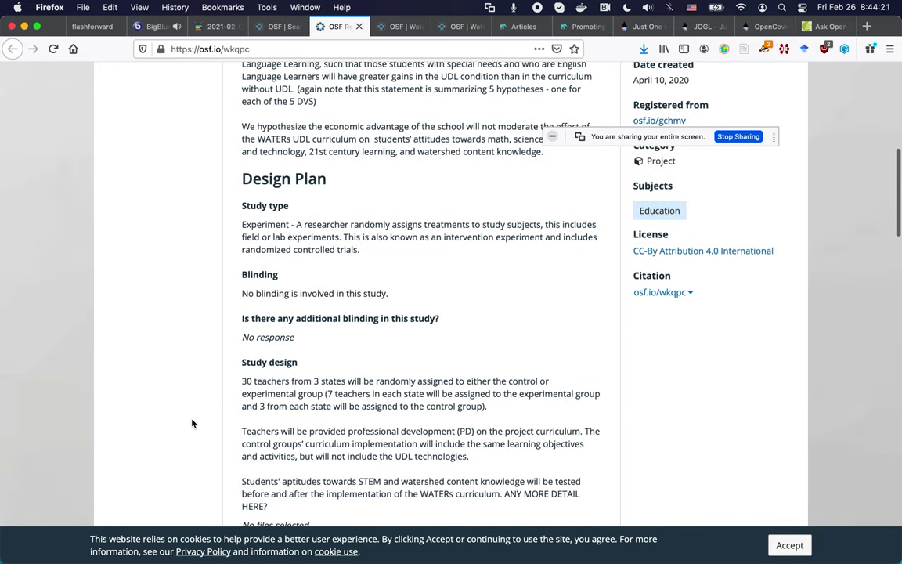
pyautogui.scroll(-15, 192, 423)
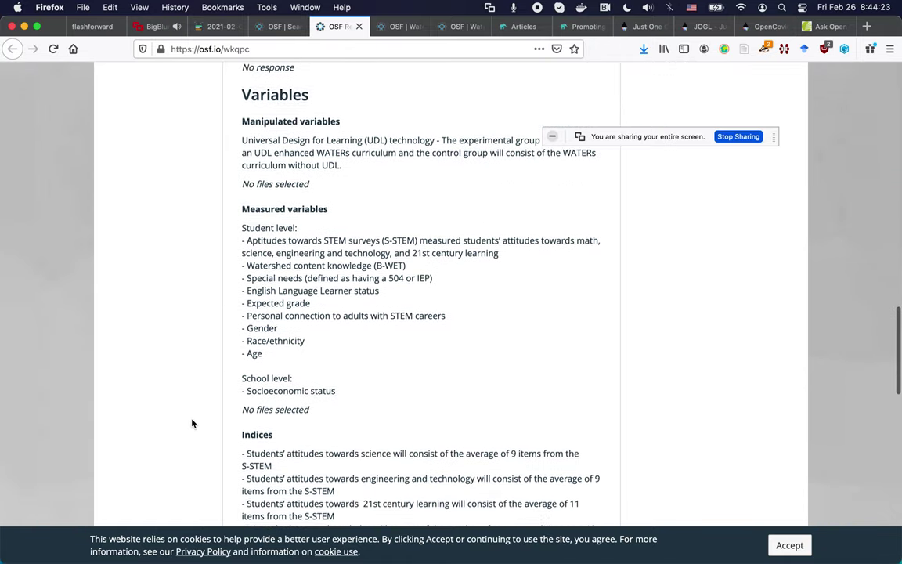
pyautogui.scroll(20, 192, 424)
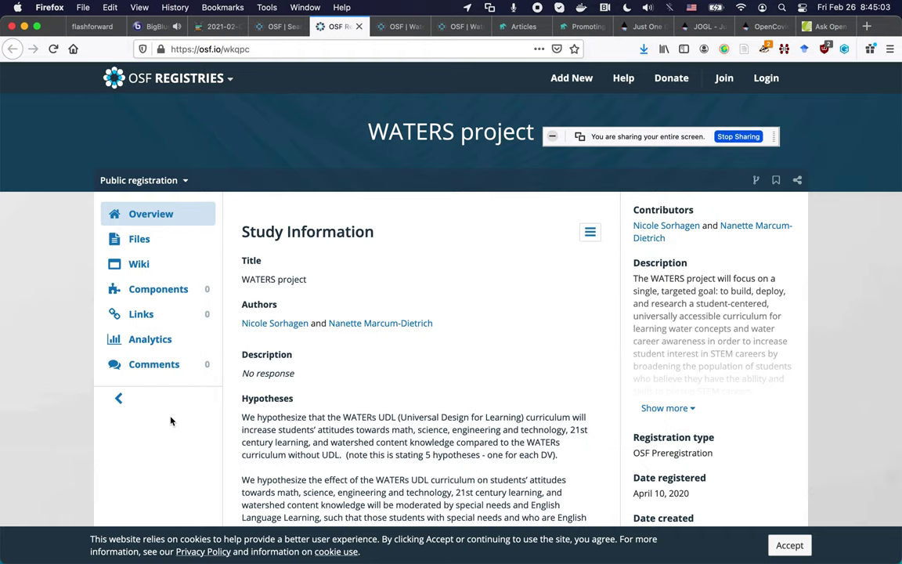
pyautogui.hotkey('ctrl', 'shift', 'Tab')
pyautogui.hotkey('ctrl', 'shift', 'Tab')
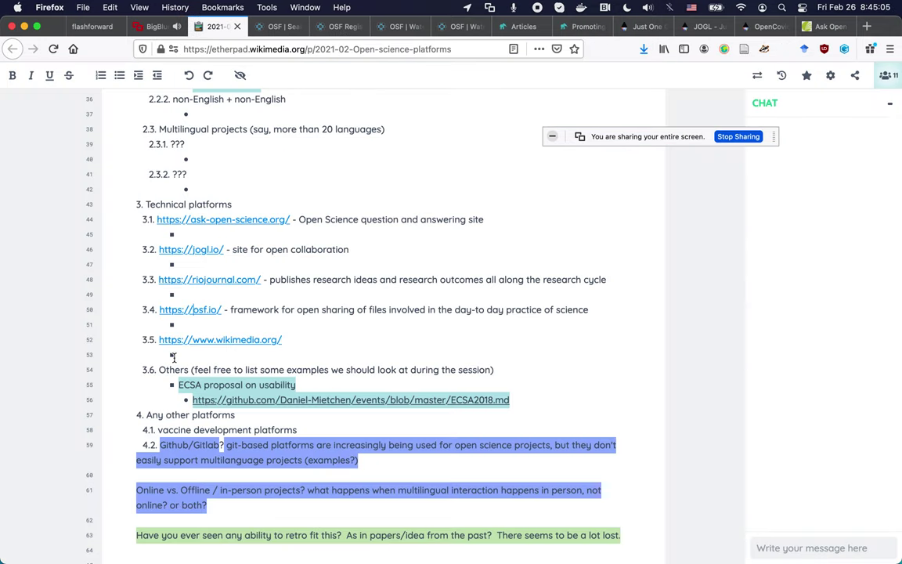
pyautogui.click(216, 342)
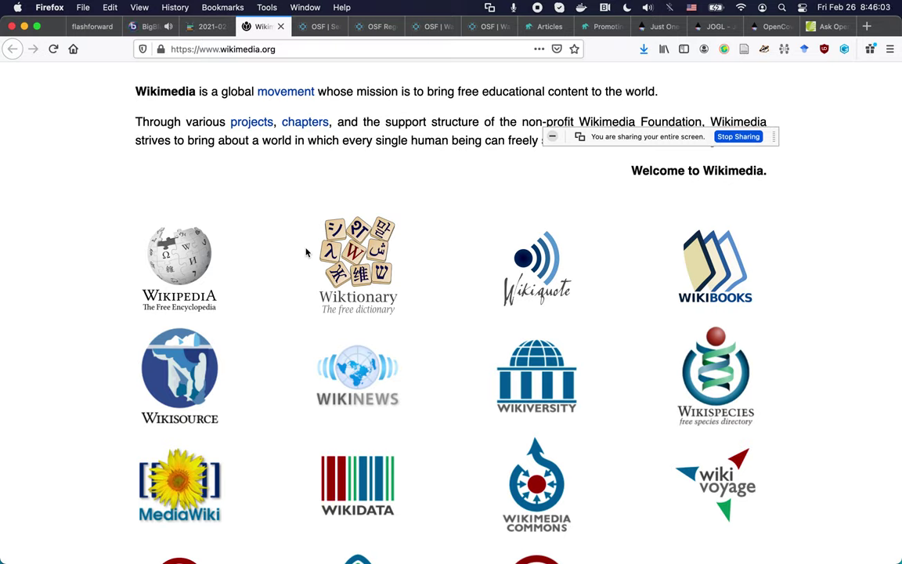
# Scroll down the wikimedia.org project grid to Meta-Wiki, Incubator and Wikimedia Foundation.
pyautogui.scroll(-3, 307, 252)
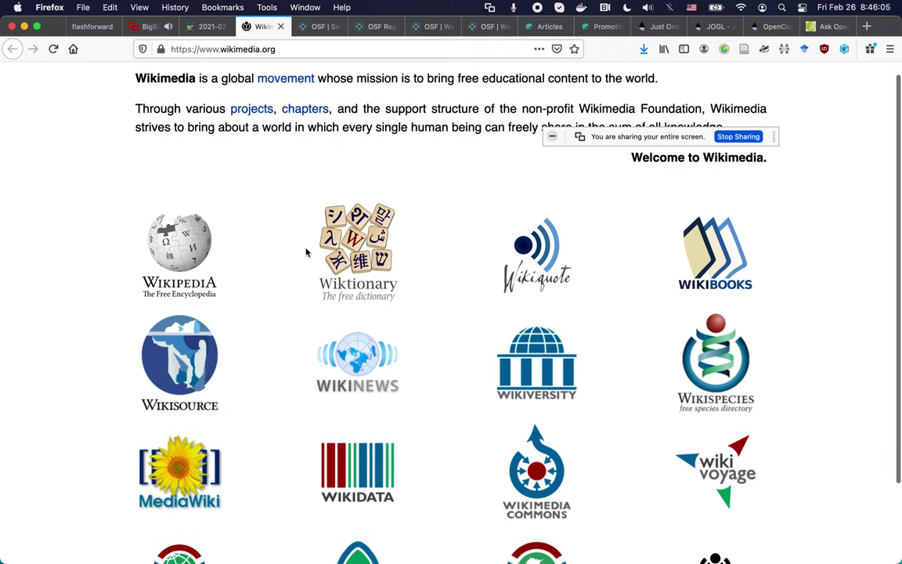
pyautogui.scroll(-2, 264, 349)
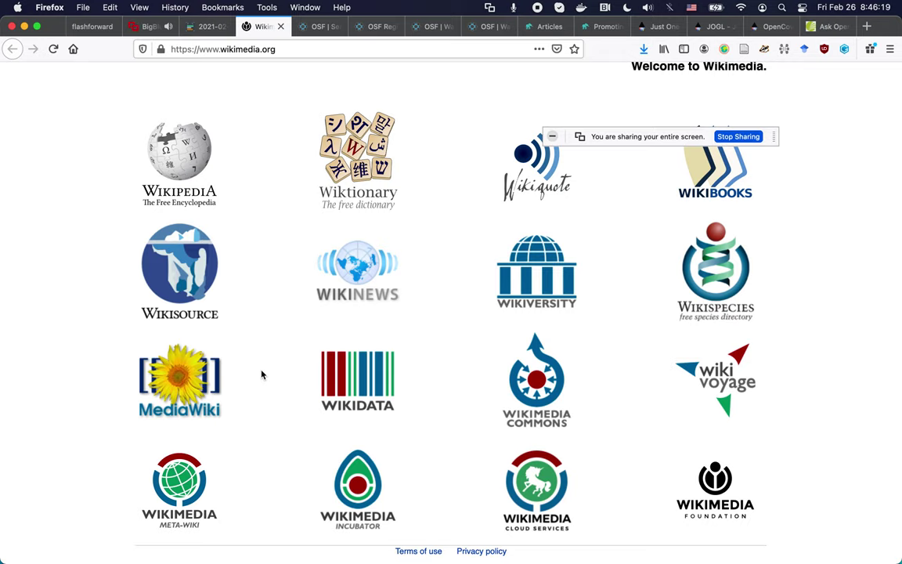
pyautogui.scroll(2, 262, 374)
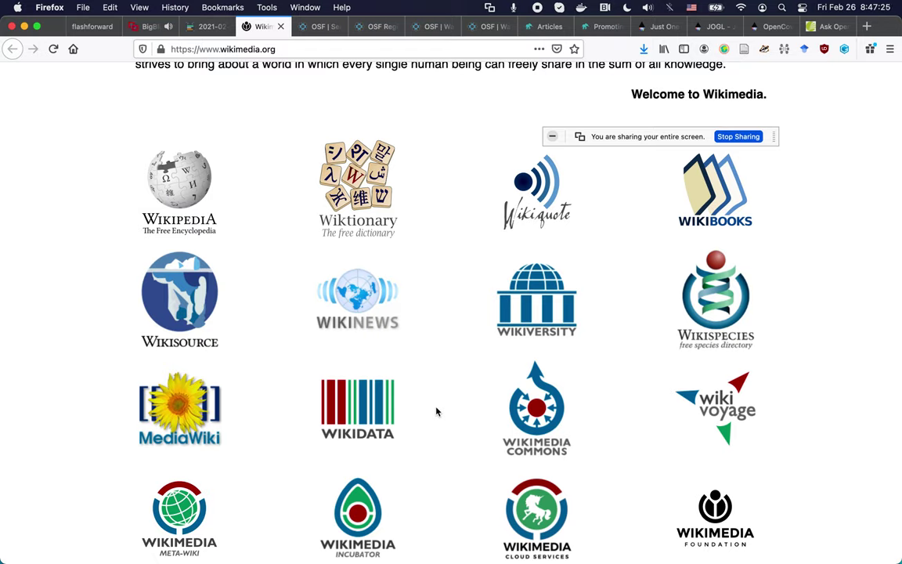
pyautogui.scroll(-2, 436, 411)
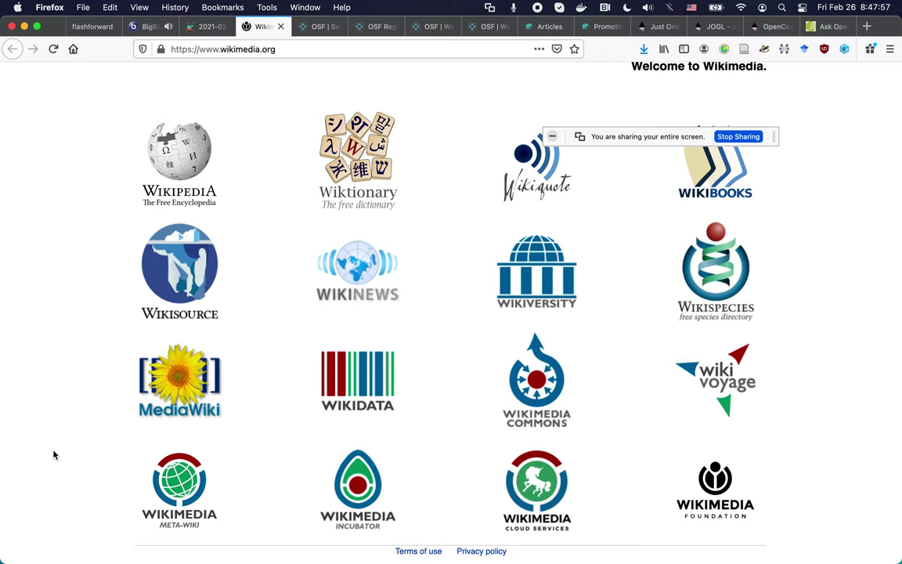
# Back in the notes, add '(PMR)' after the Wikijournal bullet on line 53.
pyautogui.hotkey('ctrl', 'shift', 'Tab')
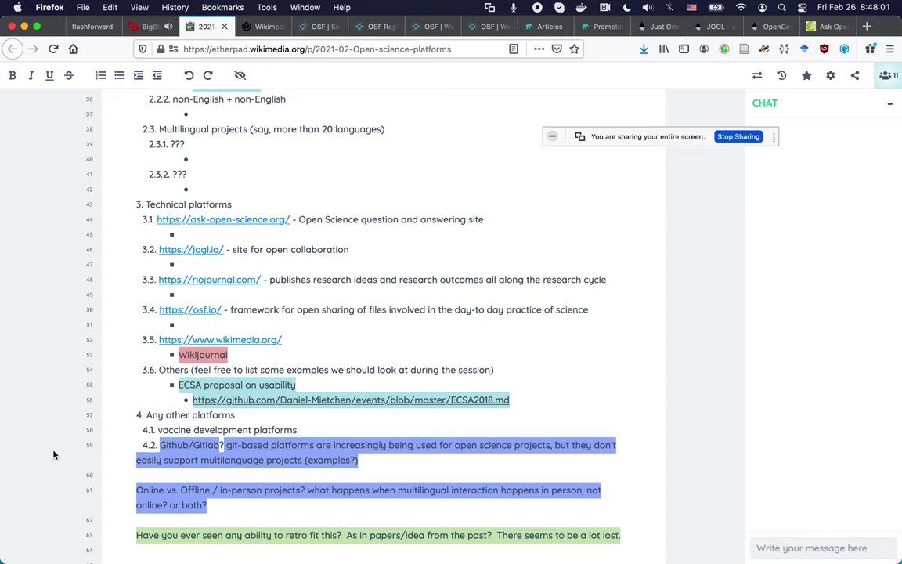
pyautogui.doubleClick(195, 356)
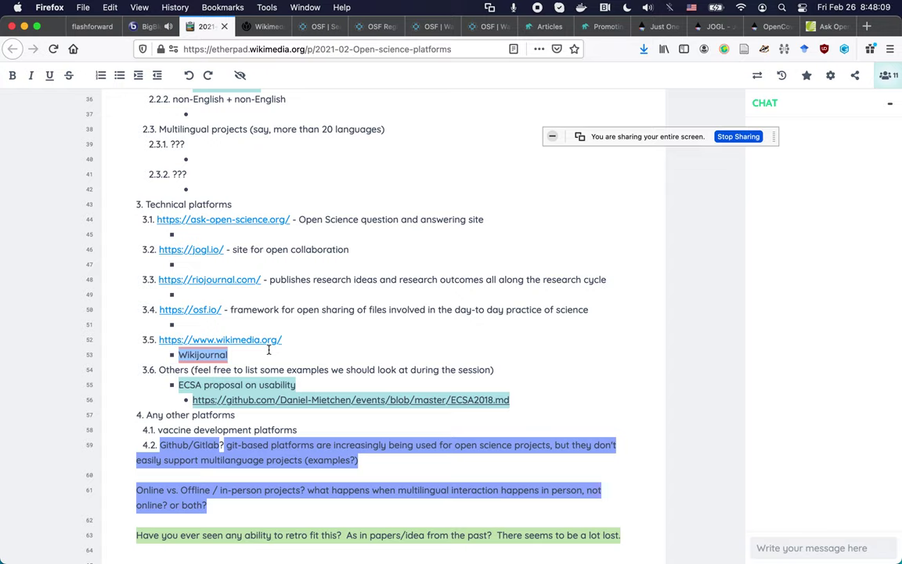
pyautogui.write('(PMR)')
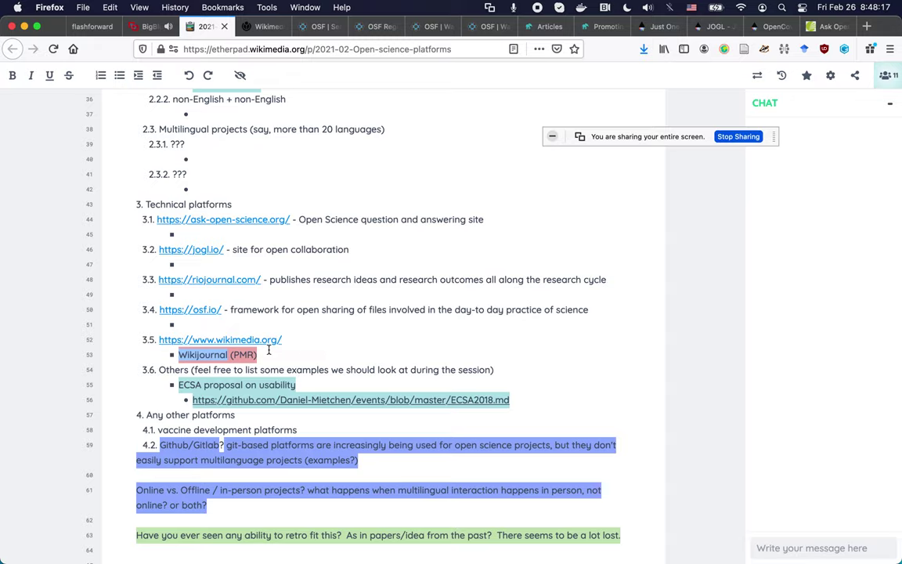
# Load the Wikiversity WikiJournal of Medicine main page via the 'wikijournal' address suggestion, trimming the subpage path.
pyautogui.press('super+t')
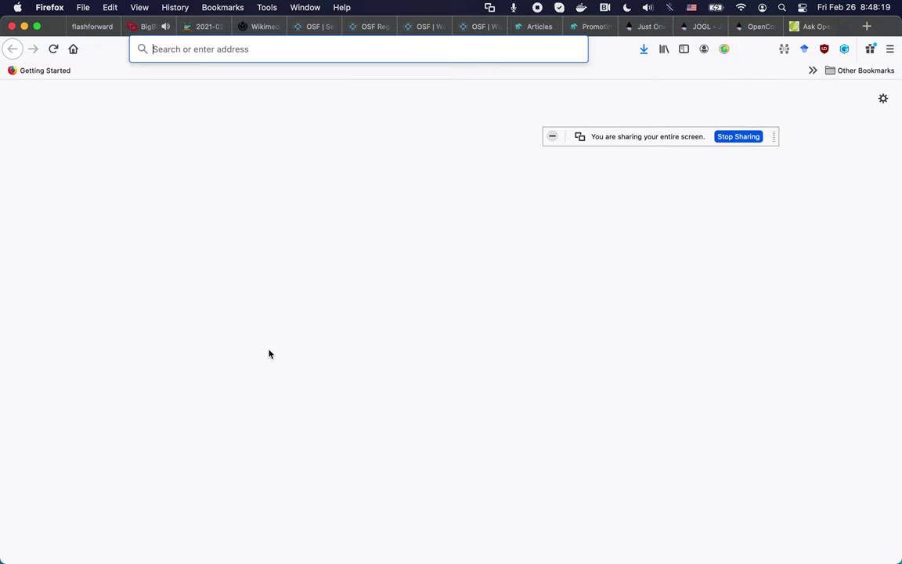
pyautogui.write('wiki')
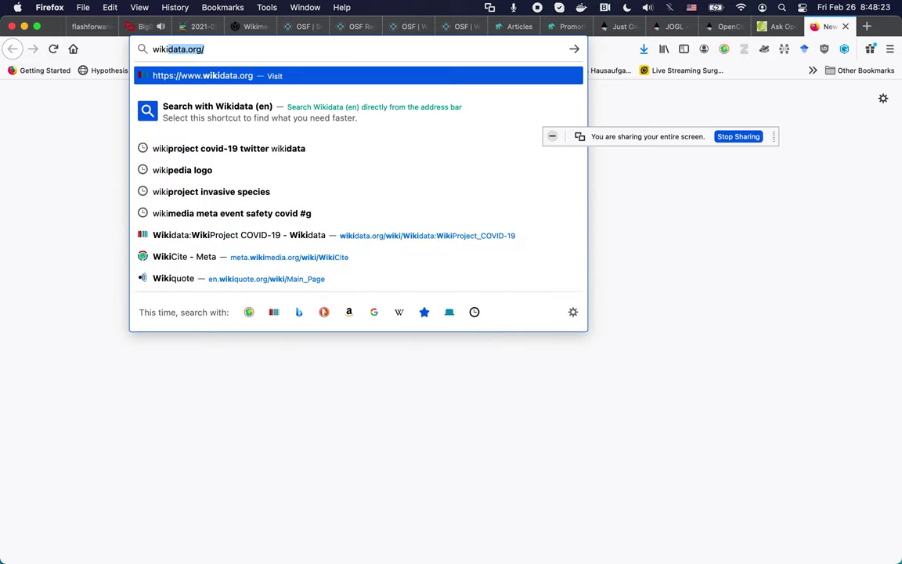
pyautogui.write('journal')
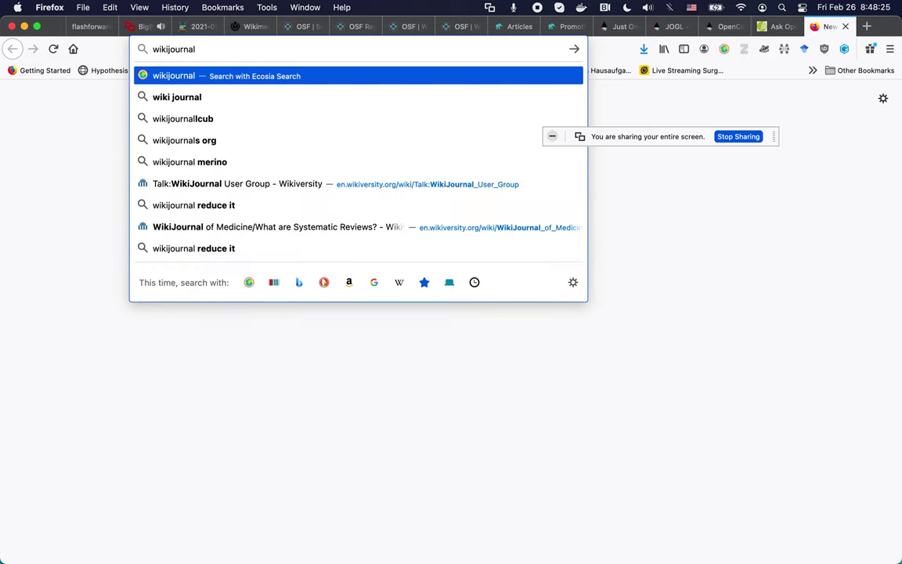
pyautogui.press('Down')
pyautogui.press('Down')
pyautogui.press('Down')
pyautogui.press('Down')
pyautogui.press('Down')
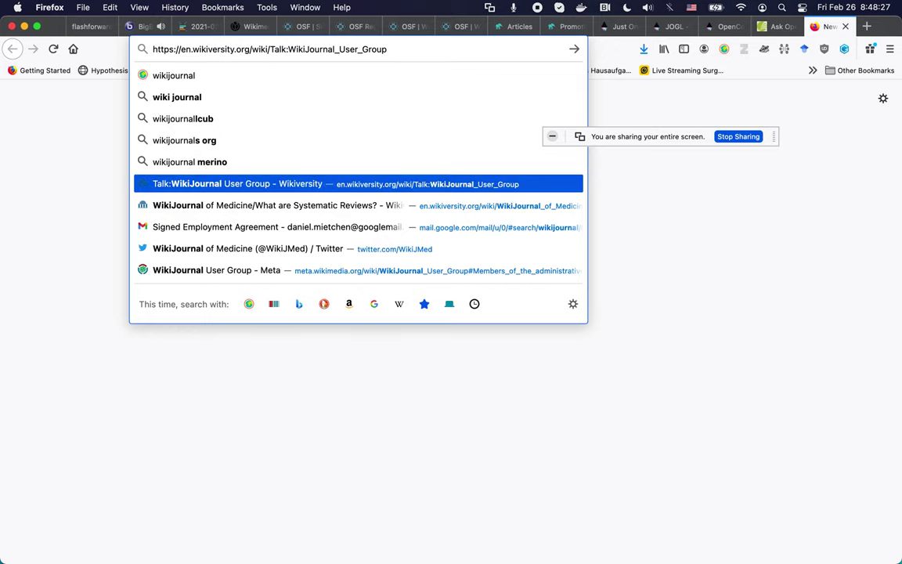
pyautogui.press('Down')
pyautogui.hotkey('shift', 'alt', 'Left')
pyautogui.hotkey('shift', 'alt', 'Left')
pyautogui.hotkey('shift', 'alt', 'Left')
pyautogui.hotkey('shift', 'alt', 'Left')
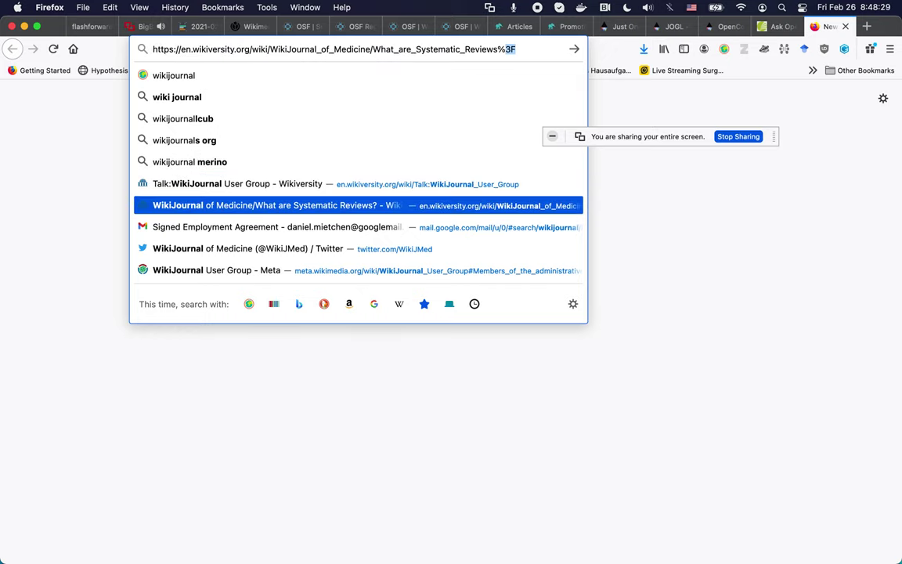
pyautogui.hotkey('shift', 'alt', 'Right')
pyautogui.hotkey('shift', 'Left')
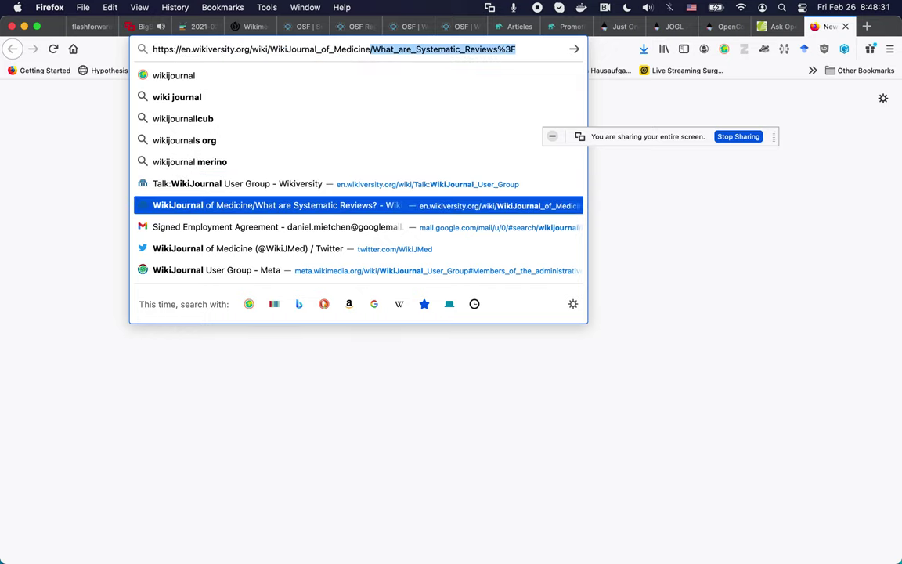
pyautogui.press('BackSpace')
pyautogui.press('Return')
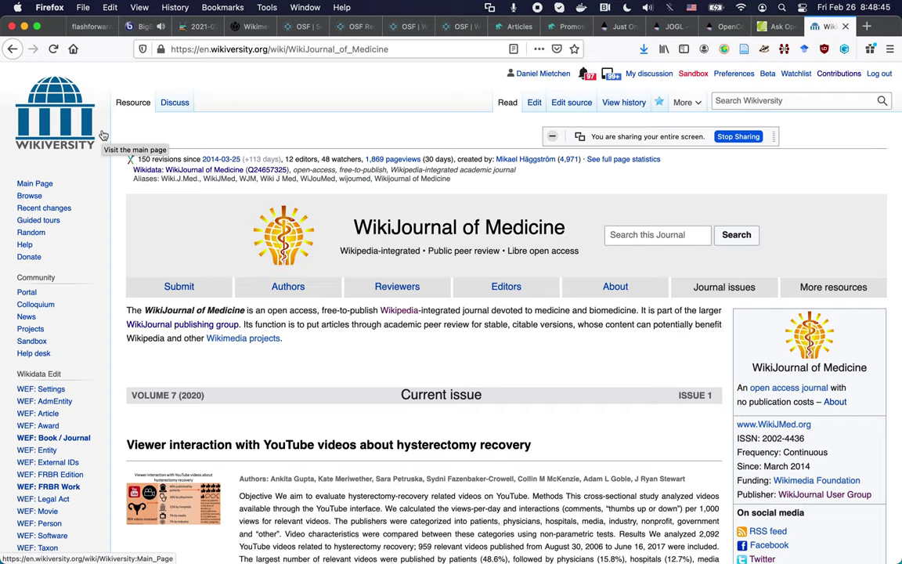
pyautogui.scroll(-2, 432, 158)
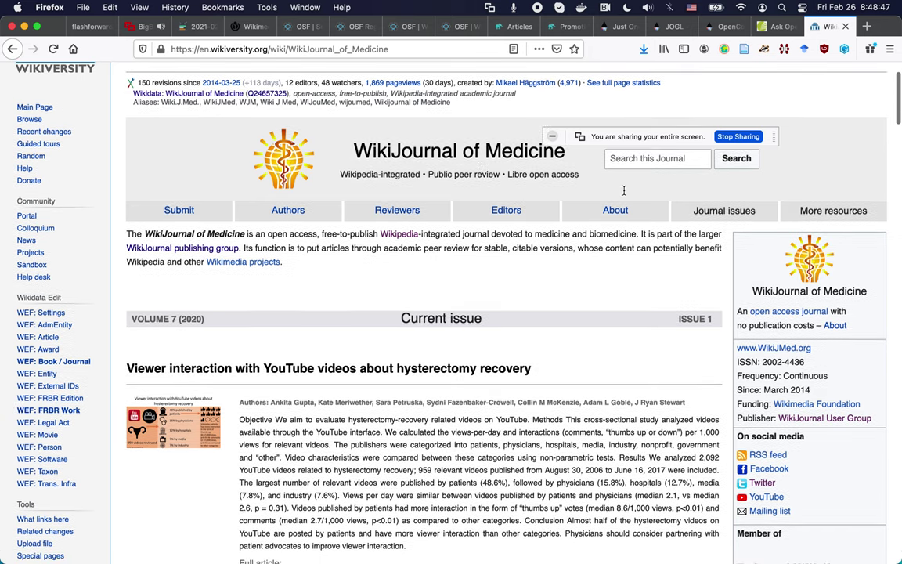
pyautogui.scroll(-1, 680, 362)
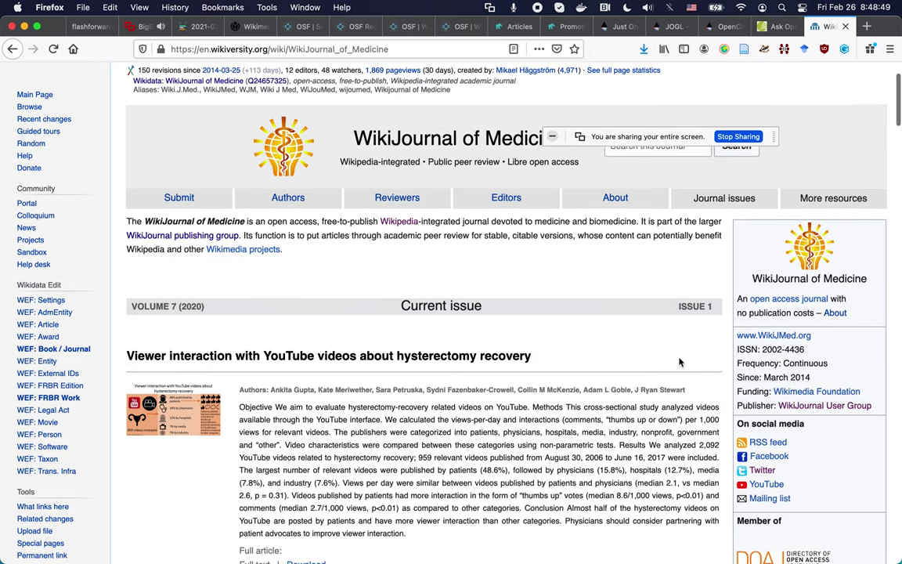
pyautogui.scroll(-1, 680, 362)
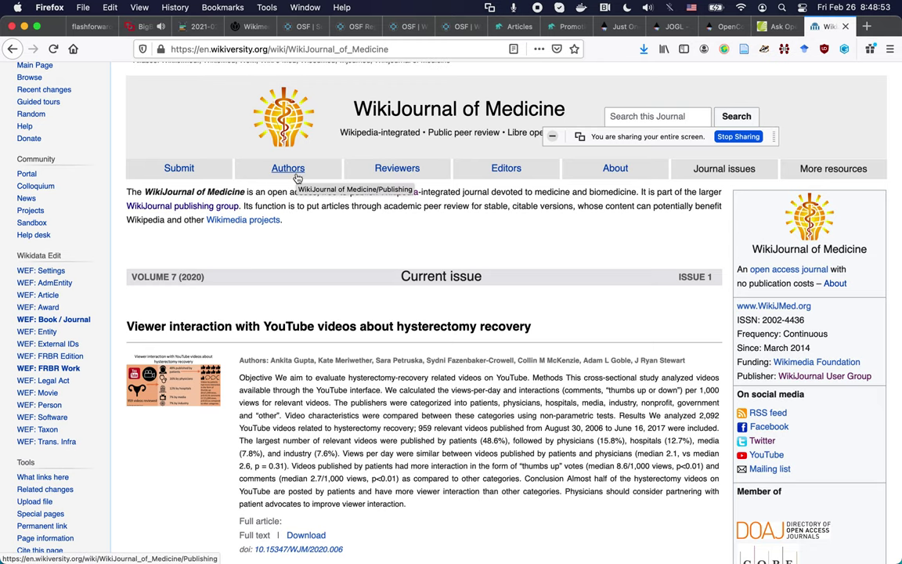
pyautogui.scroll(-5, 258, 258)
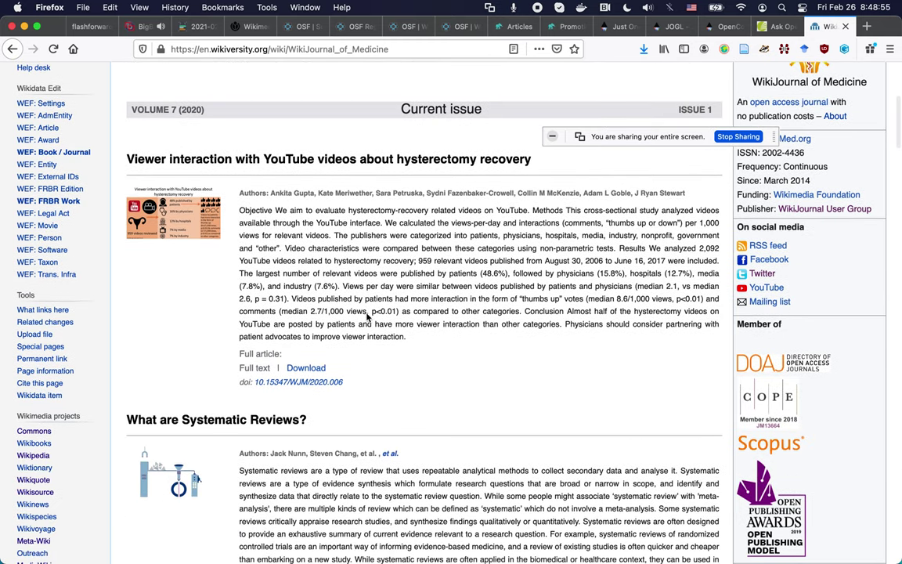
# Open the hysterectomy videos article via its DOI and scroll down to the Editors and Reviewers box.
pyautogui.click(308, 382)
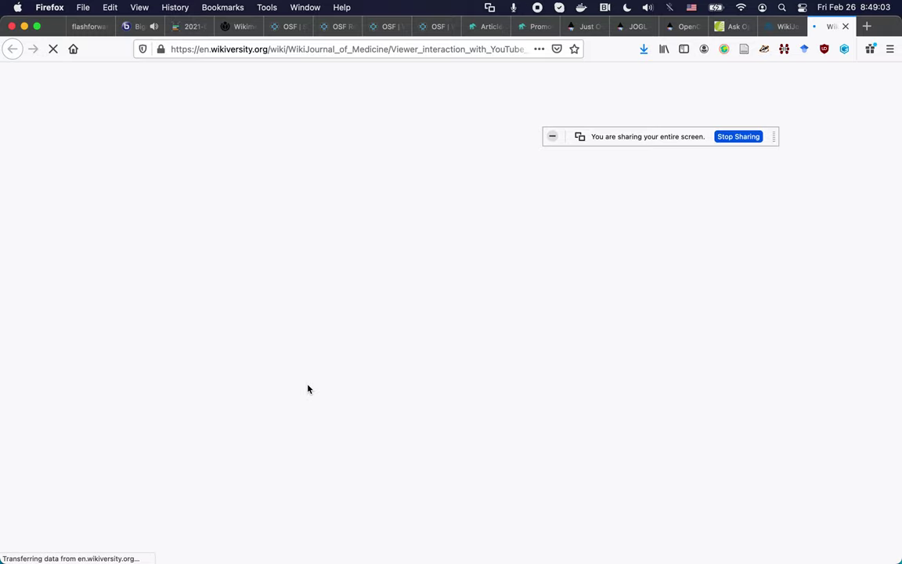
pyautogui.scroll(-3, 461, 350)
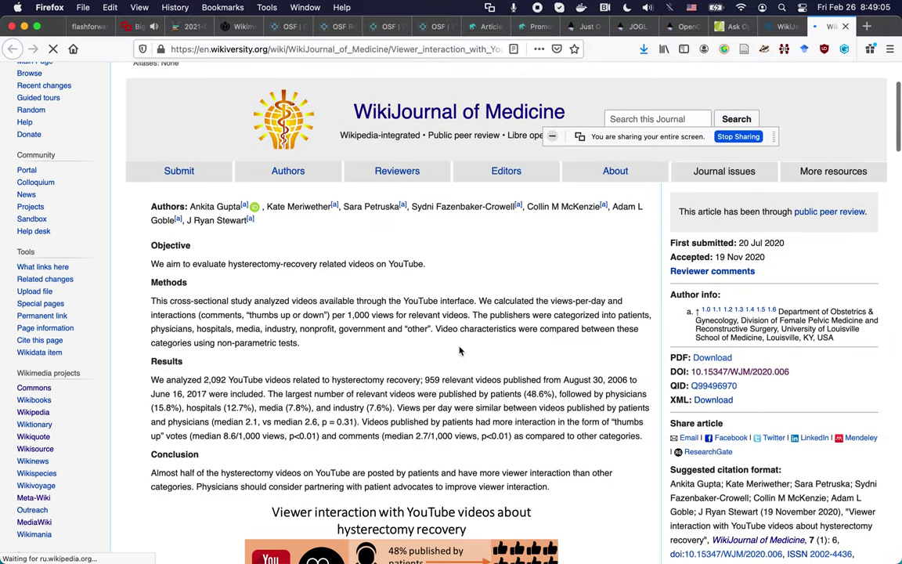
pyautogui.scroll(-3, 556, 398)
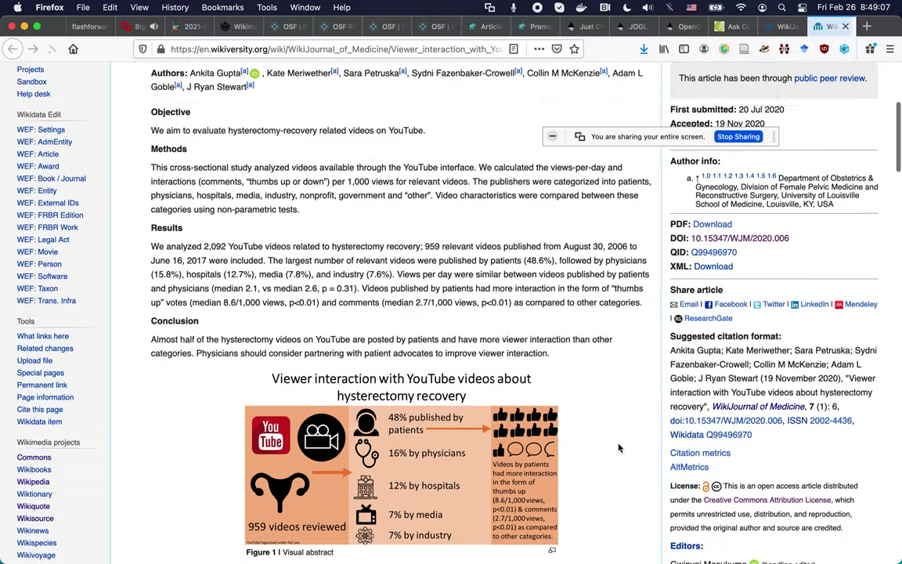
pyautogui.scroll(-5, 619, 447)
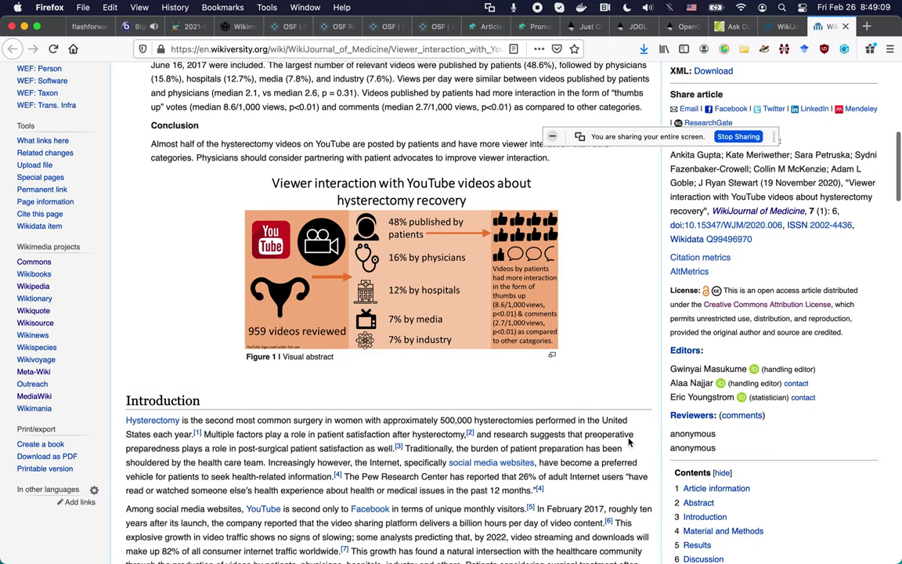
# View the article's reviewer comments talk page in a new tab, then go back to the article.
pyautogui.keyDown('super'); pyautogui.click(739, 415); pyautogui.keyUp('super')
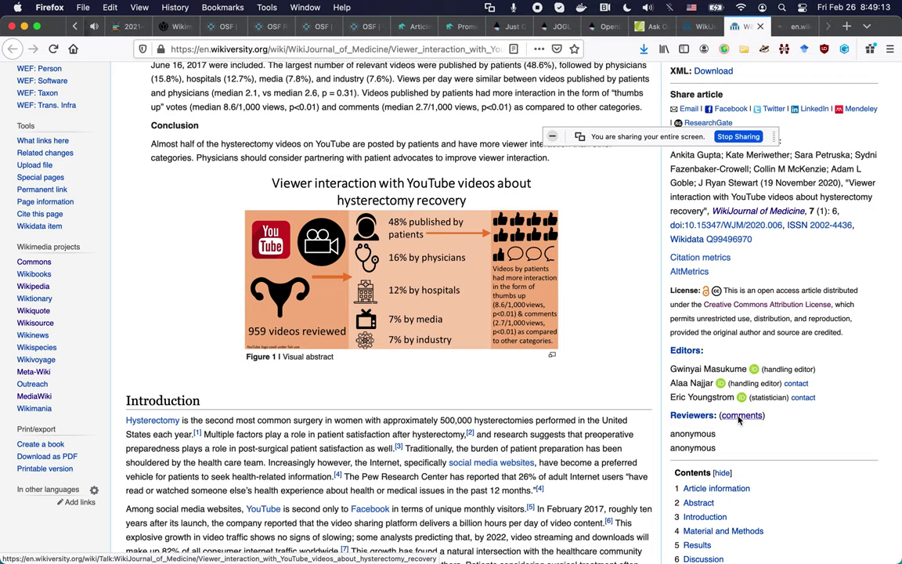
pyautogui.hotkey('ctrl', 'Tab')
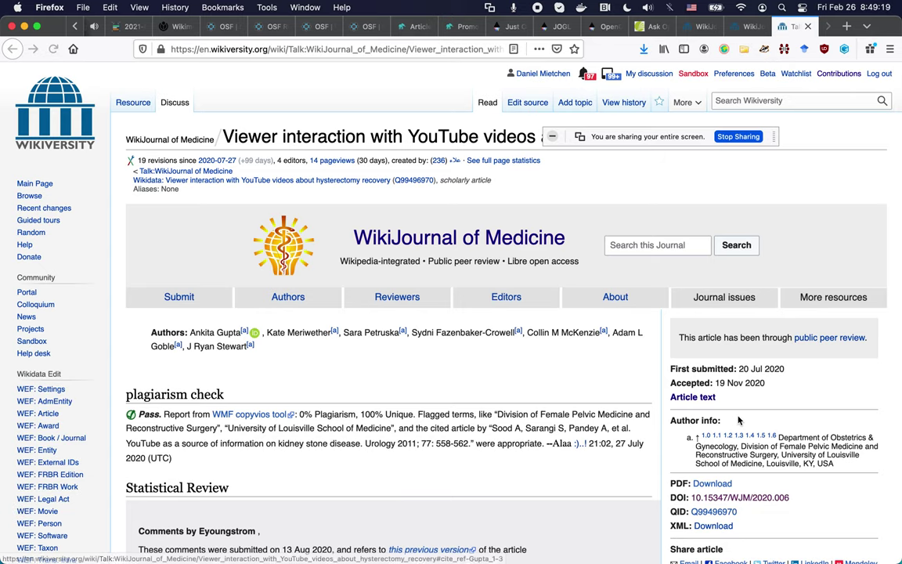
pyautogui.hotkey('ctrl', 'shift', 'Tab')
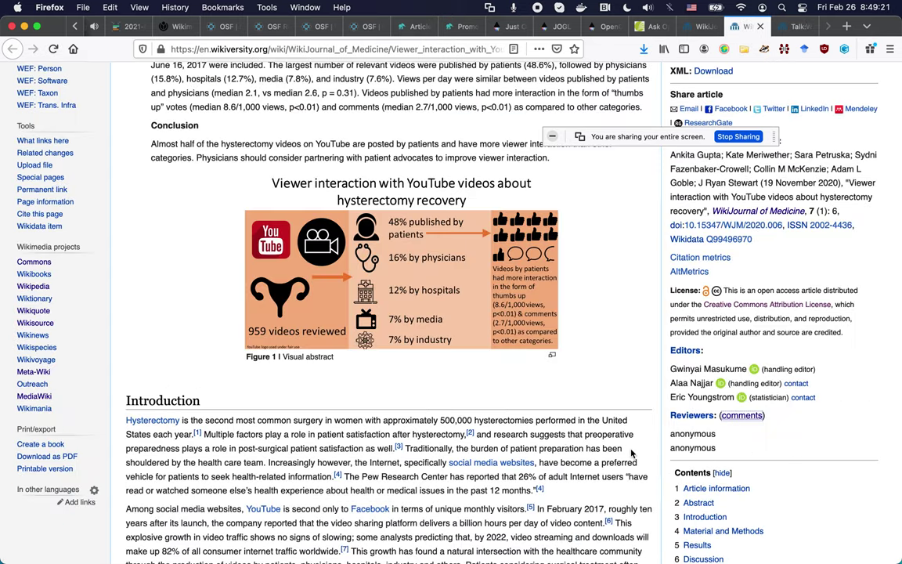
# Scroll to Material and Methods and back up to the abstract, then switch to the Etherpad session pad.
pyautogui.scroll(-10, 580, 411)
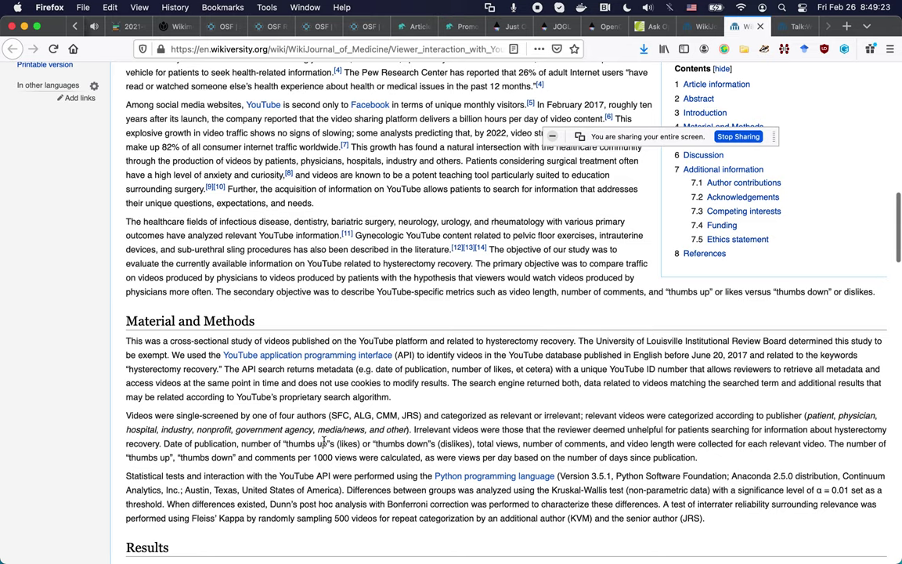
pyautogui.scroll(1, 115, 451)
pyautogui.scroll(20, 115, 450)
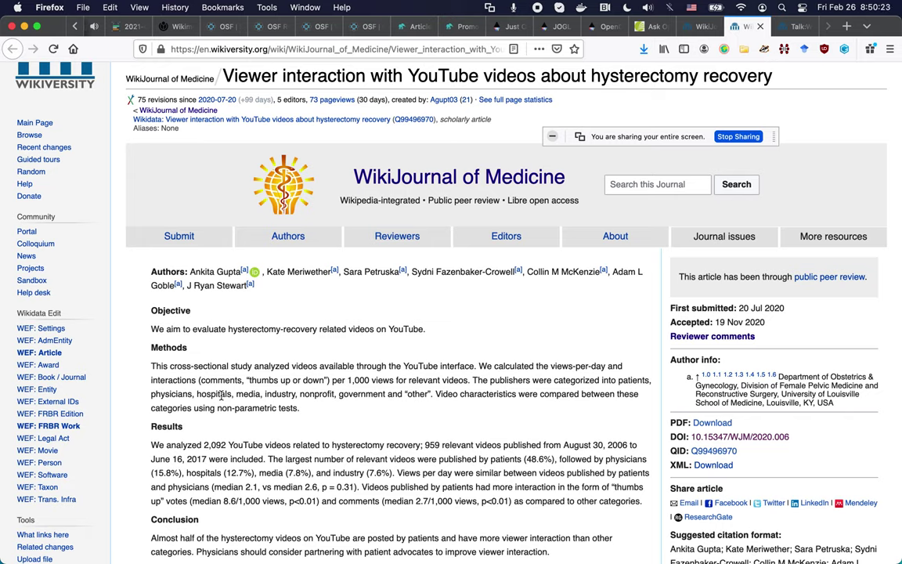
pyautogui.click(130, 27)
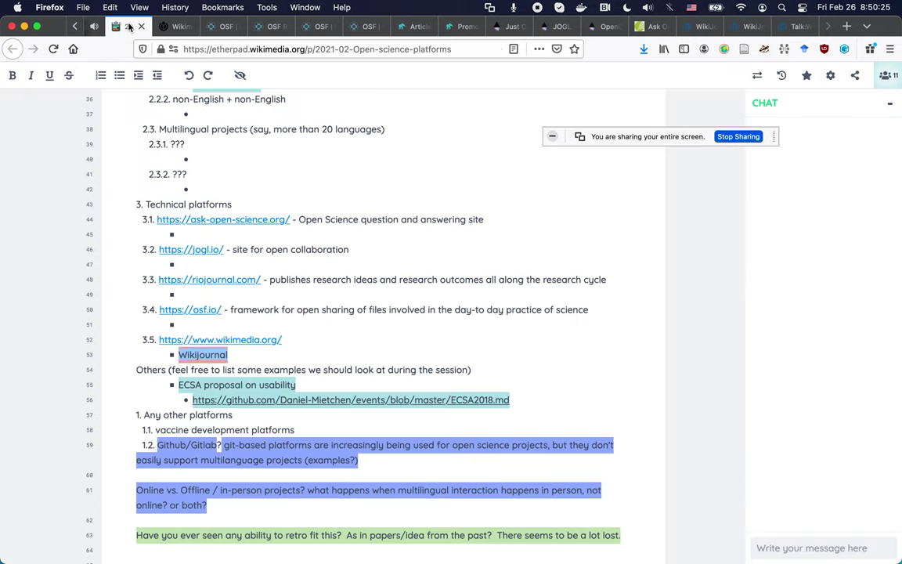
# Place the cursor after the Wikijournal line and scroll down to the automatic translations question on line 76.
pyautogui.click(260, 357)
pyautogui.scroll(-2, 259, 357)
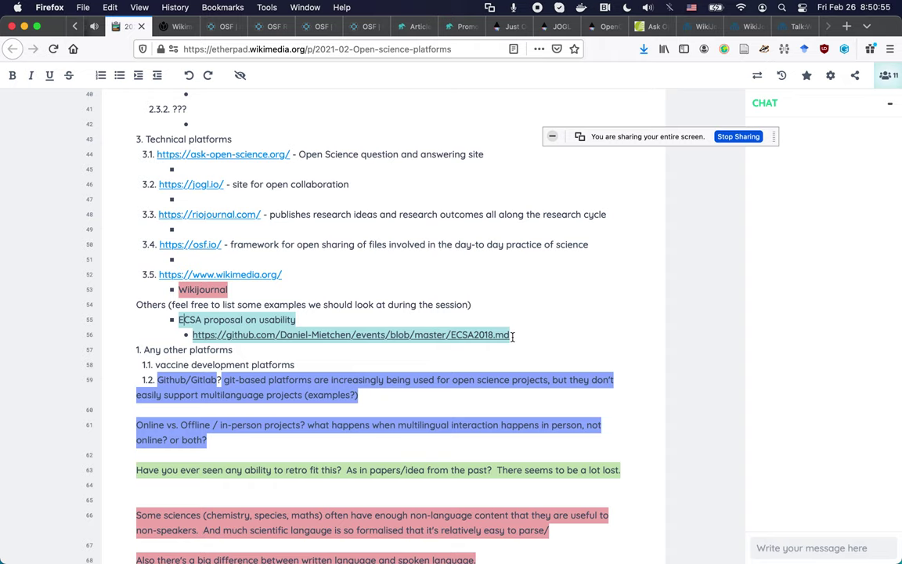
pyautogui.scroll(-1, 513, 337)
pyautogui.scroll(-3, 513, 336)
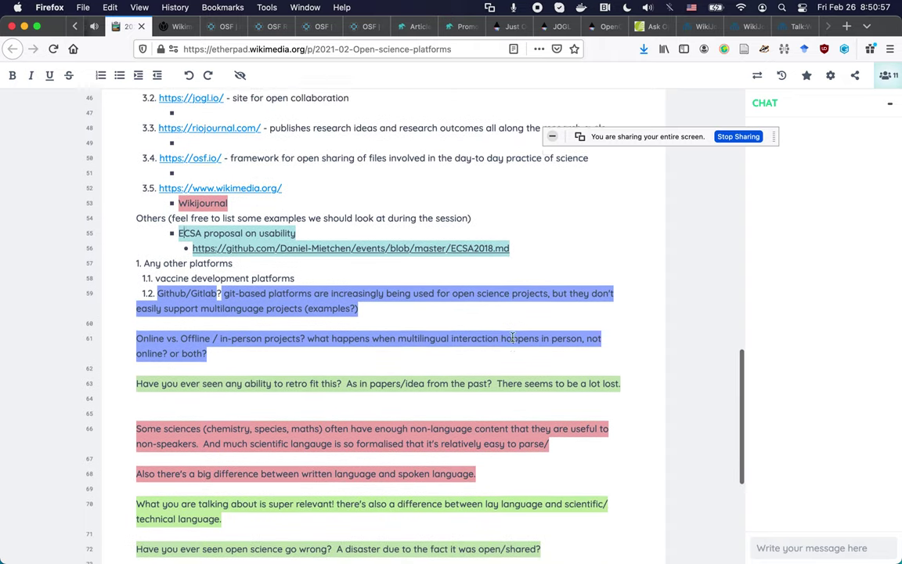
pyautogui.scroll(-1, 513, 336)
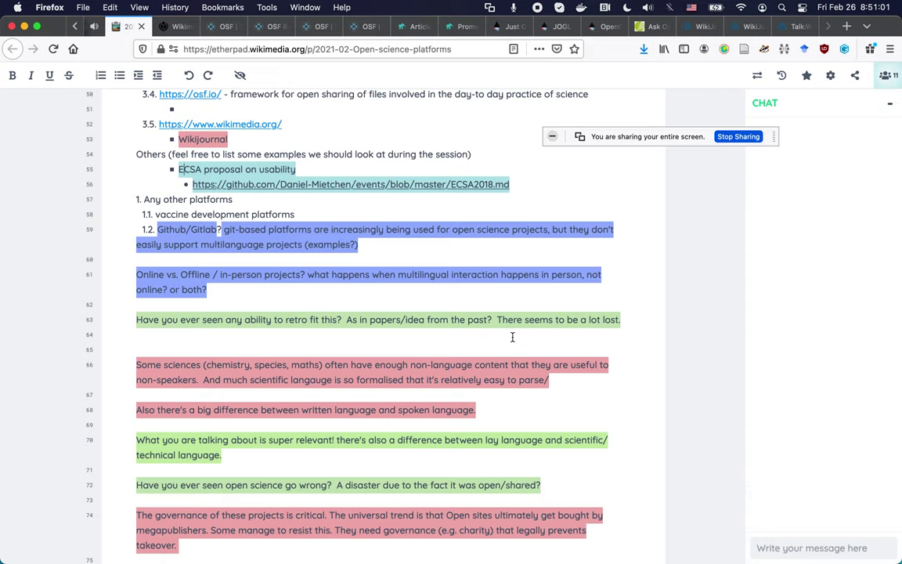
pyautogui.scroll(-2, 513, 336)
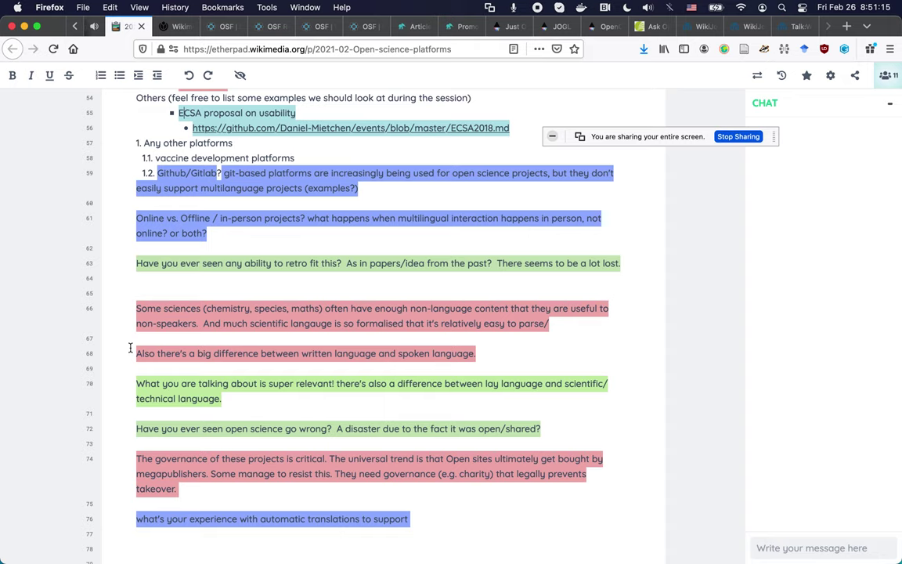
# Scroll to the completed translation question and click the empty line 78 below it.
pyautogui.scroll(-2, 130, 348)
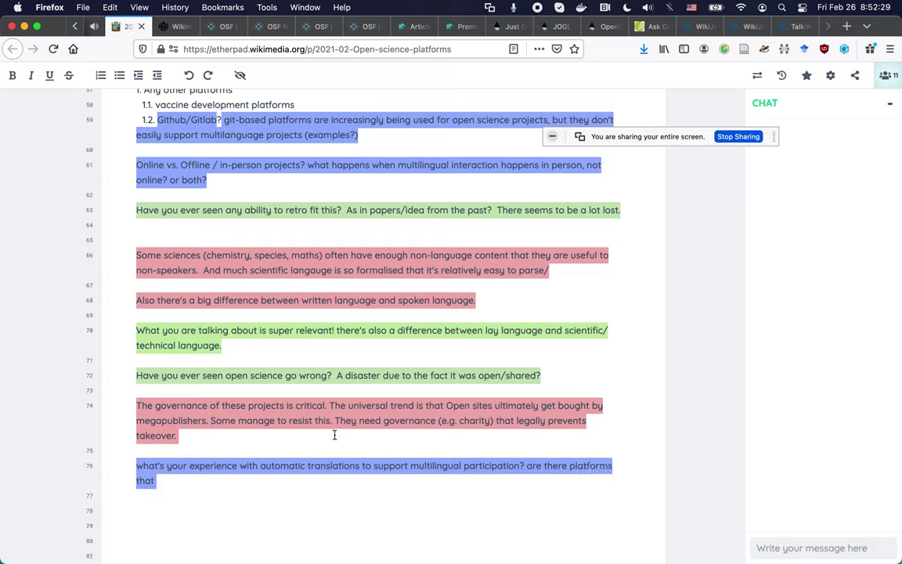
pyautogui.click(169, 509)
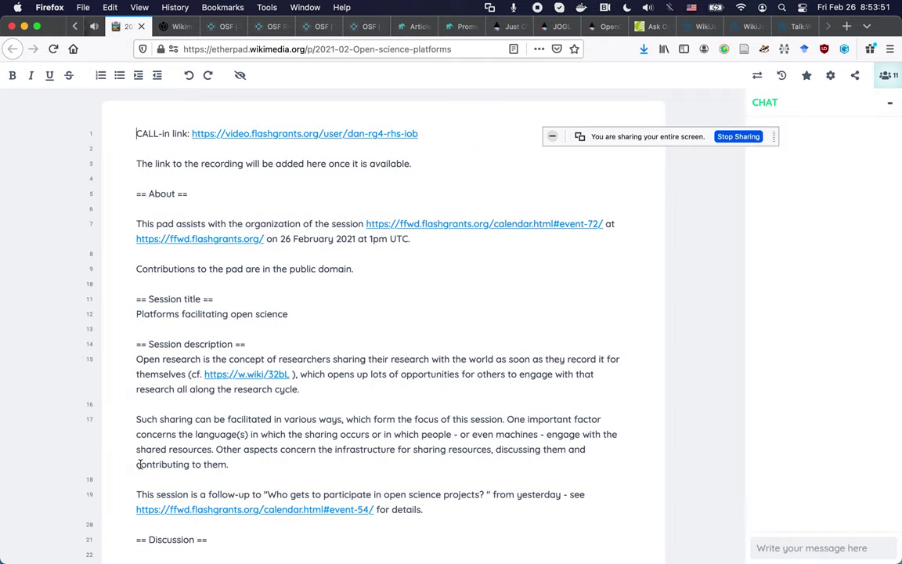
# Scroll down past the language and technical platform lists to the discussion questions.
pyautogui.scroll(-10, 312, 403)
pyautogui.scroll(-10, 311, 404)
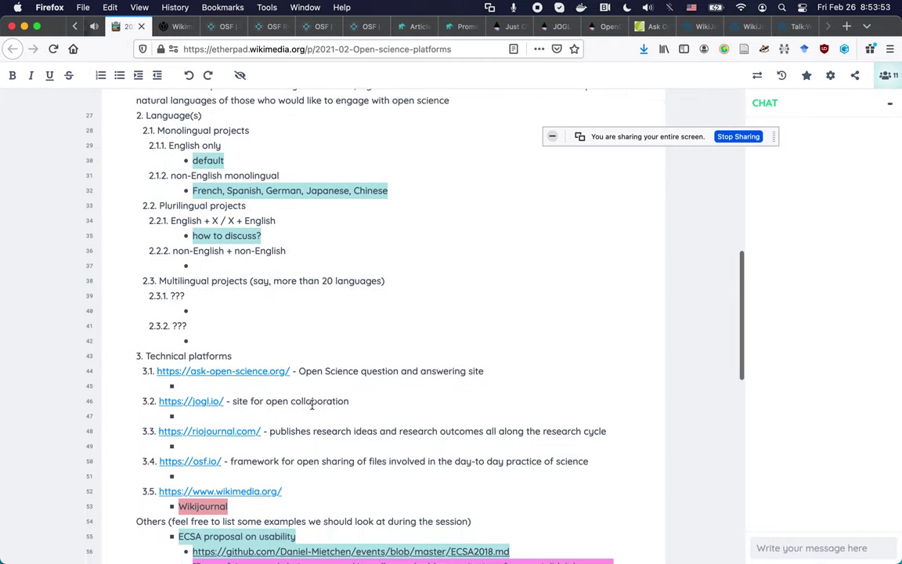
pyautogui.scroll(-1, 311, 404)
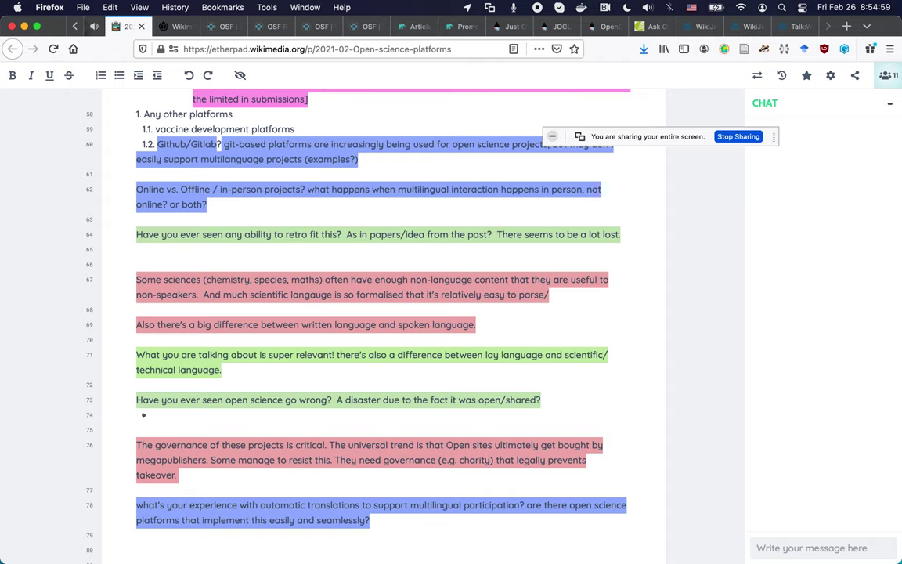
# Write the reply bullet 'Many projects run out of energy and people feel let down.'.
pyautogui.write('Mnay pro')
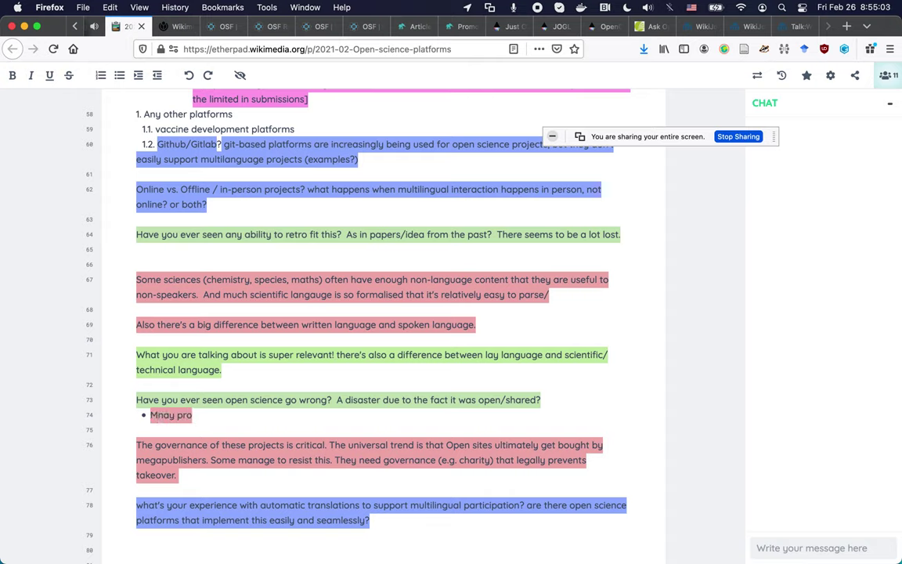
pyautogui.write('jects run')
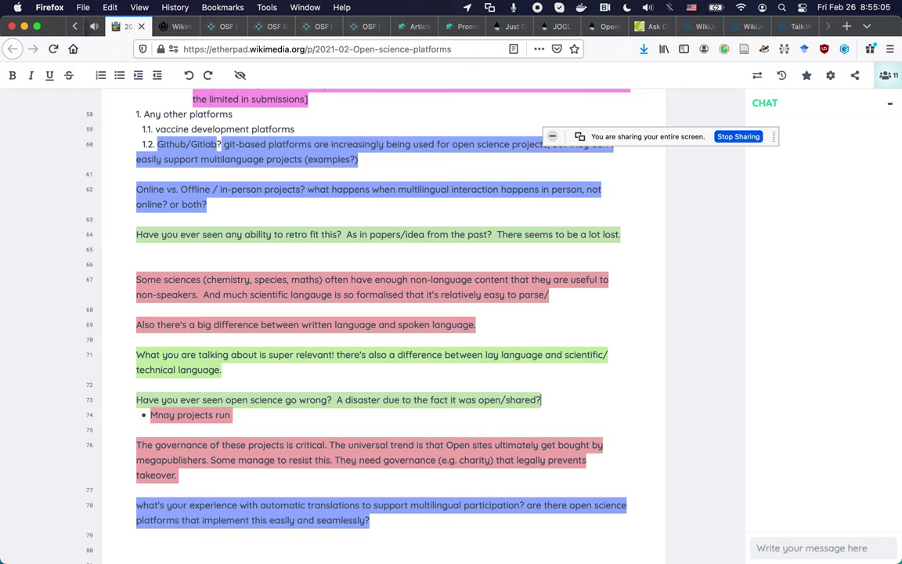
pyautogui.write(' out of enegery')
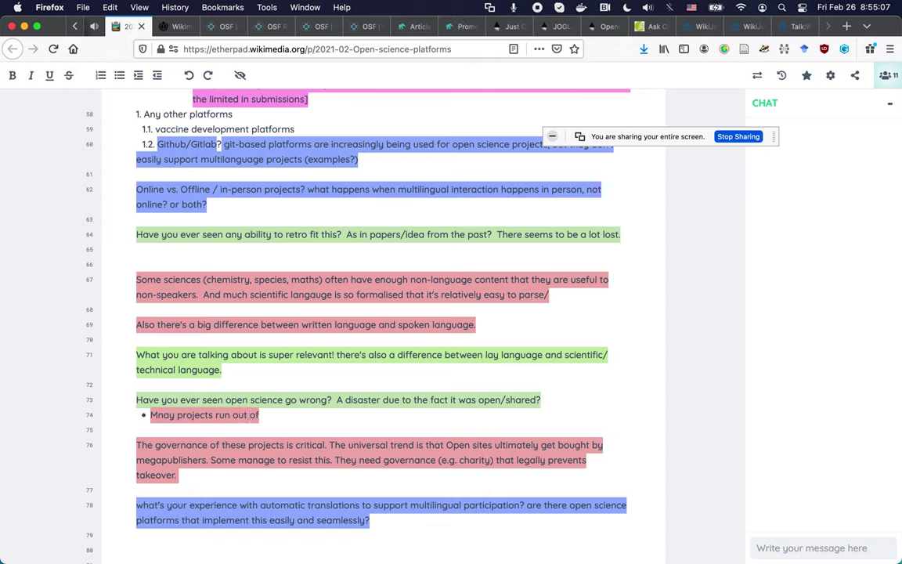
pyautogui.press('BackSpace')
pyautogui.press('BackSpace')
pyautogui.press('BackSpace')
pyautogui.press('BackSpace')
pyautogui.write('rgey and peo')
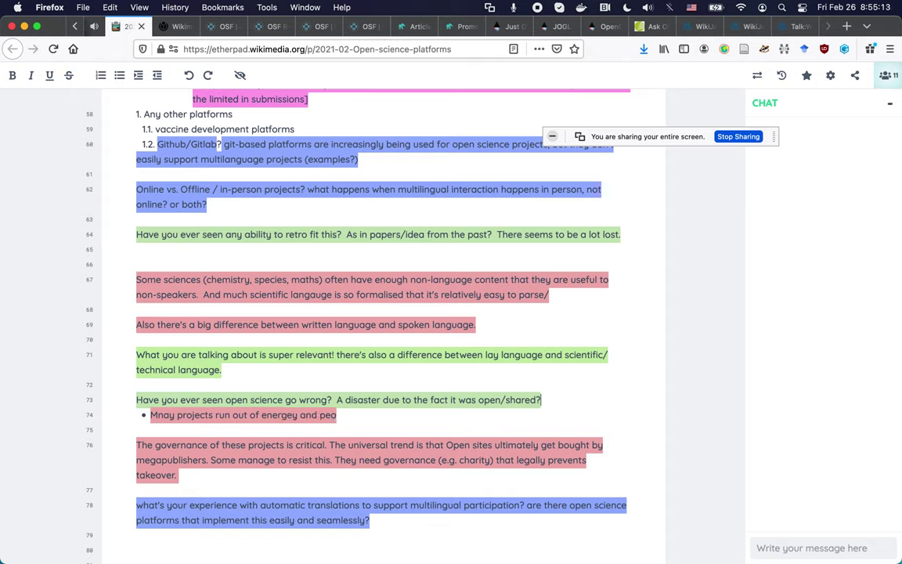
pyautogui.write('ple feel let d')
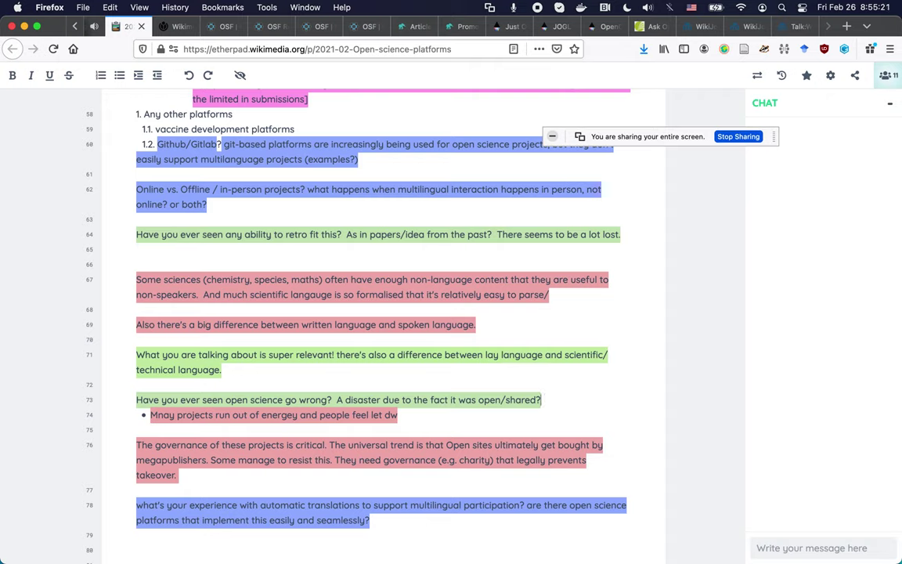
pyautogui.write('own.')
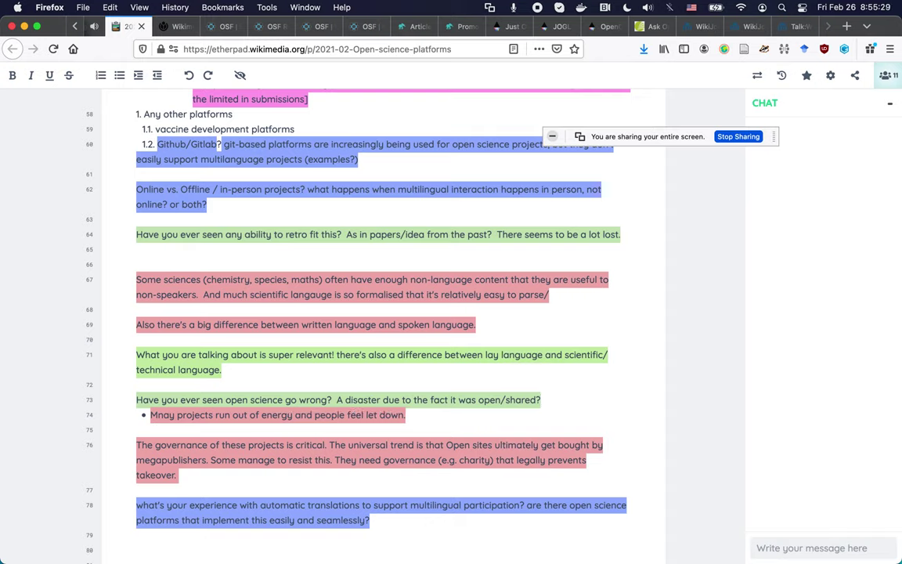
# Scroll the pad slightly down to the reply bullet with the misspelt 'Mnay'.
pyautogui.scroll(-1, 345, 313)
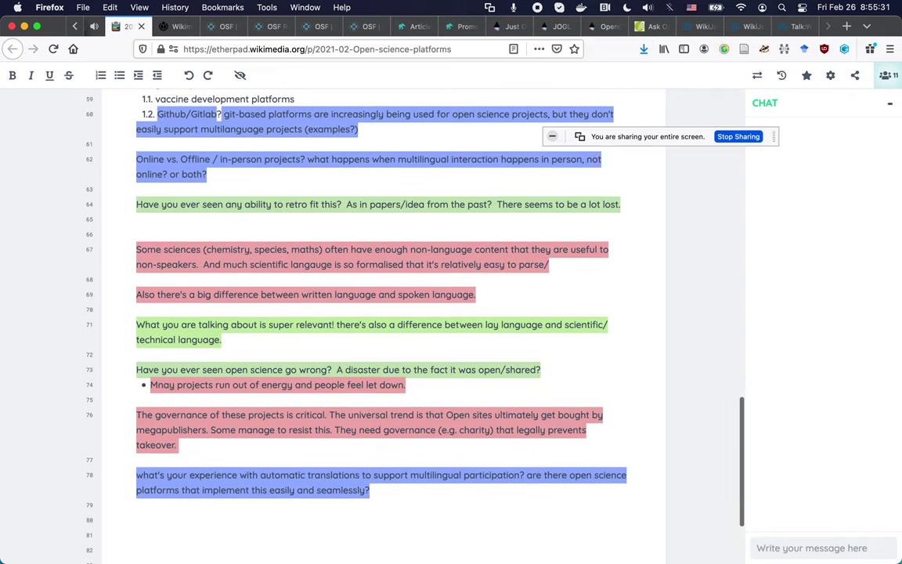
pyautogui.scroll(-1, 345, 313)
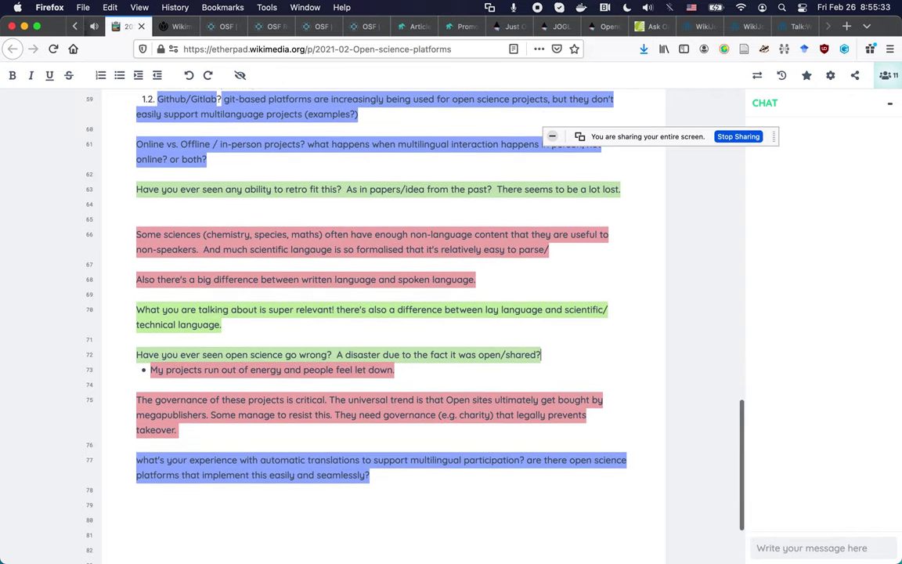
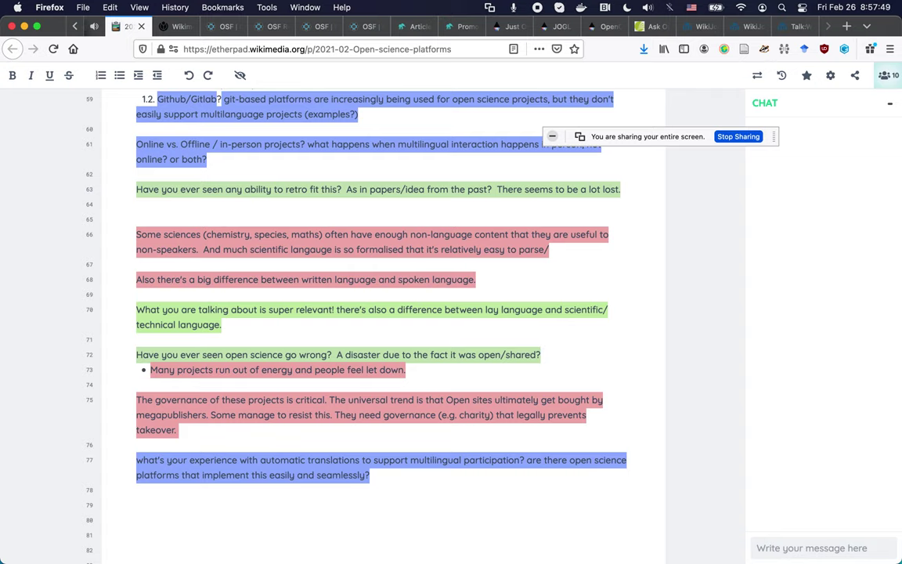
# Scroll up through the pad to find the 'projects run out of energy' and governance comments.
pyautogui.scroll(2, 144, 425)
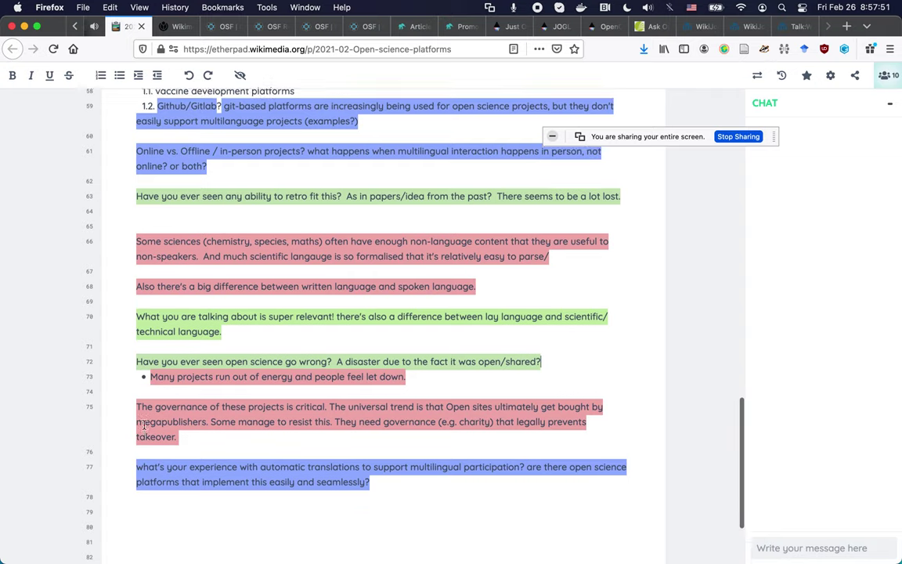
pyautogui.scroll(1, 144, 425)
pyautogui.scroll(-3, 144, 425)
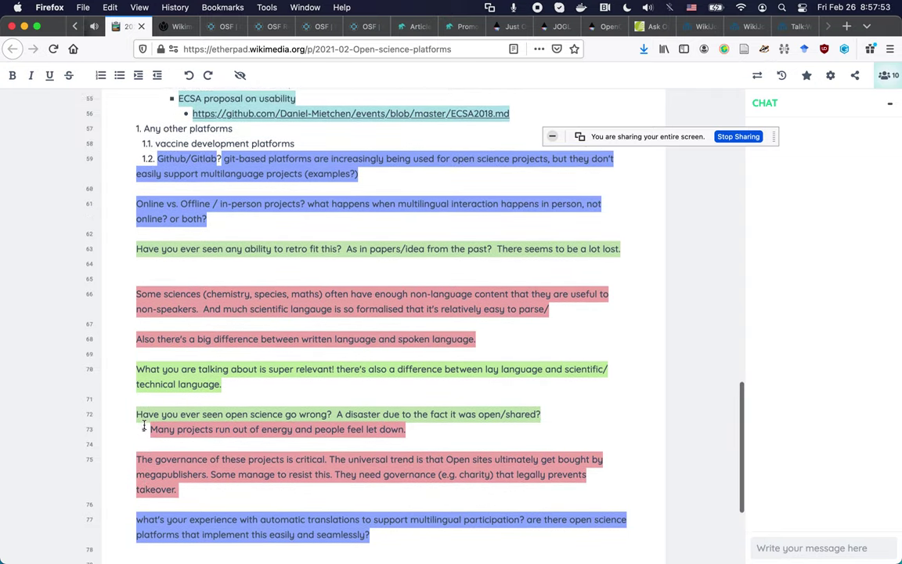
pyautogui.scroll(1, 144, 426)
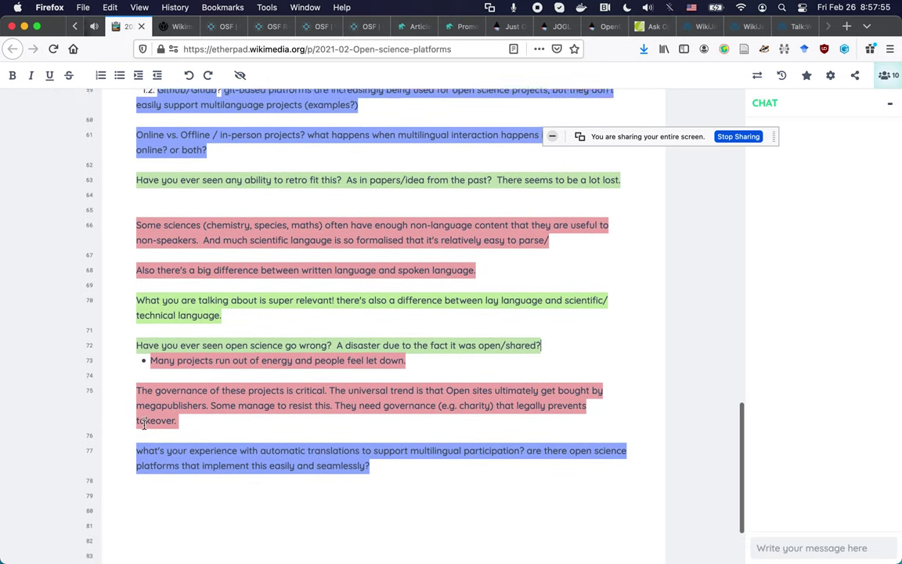
pyautogui.scroll(1, 144, 425)
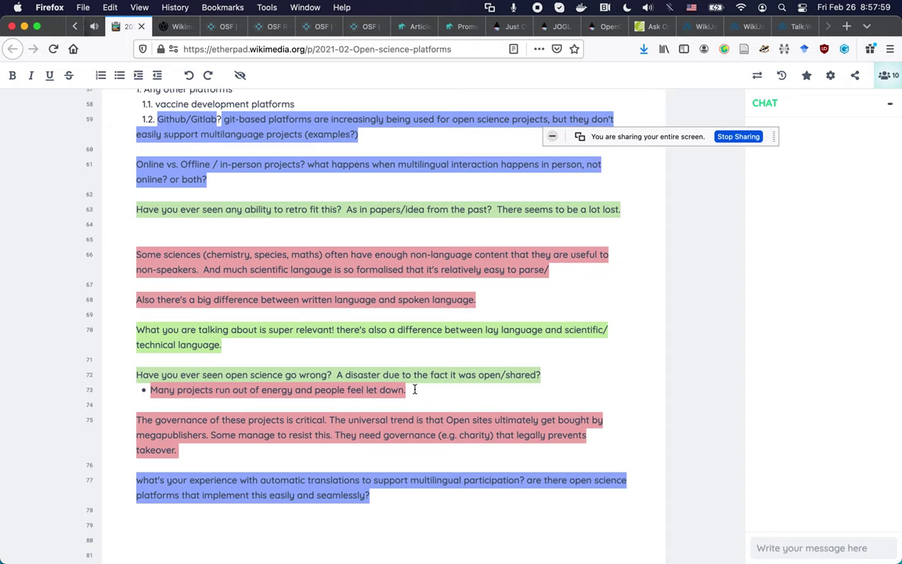
pyautogui.scroll(1, 415, 389)
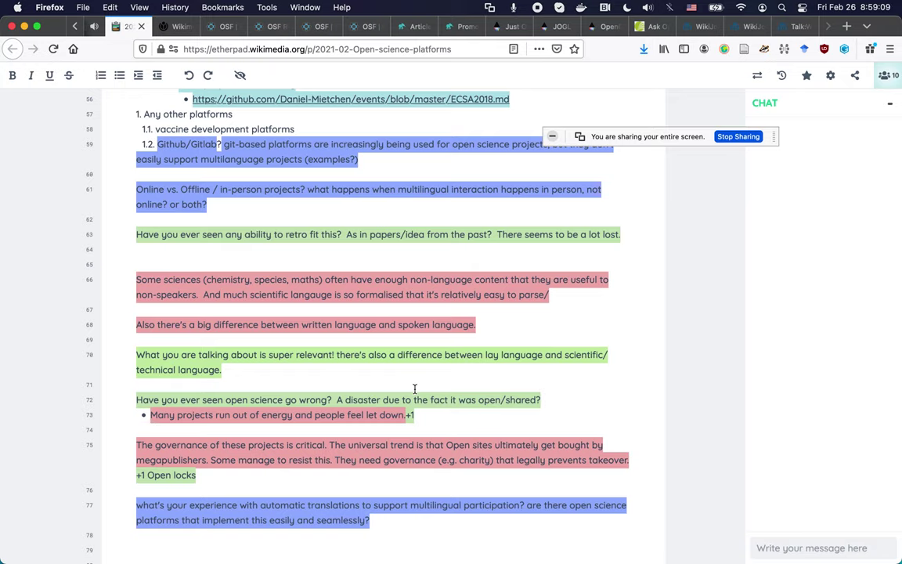
pyautogui.scroll(2, 415, 389)
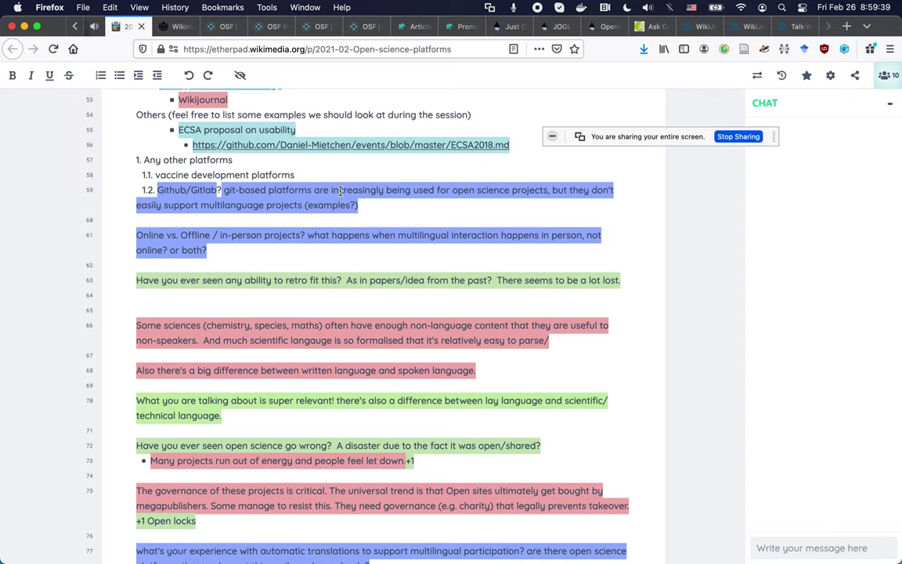
pyautogui.scroll(1, 340, 191)
pyautogui.scroll(3, 340, 191)
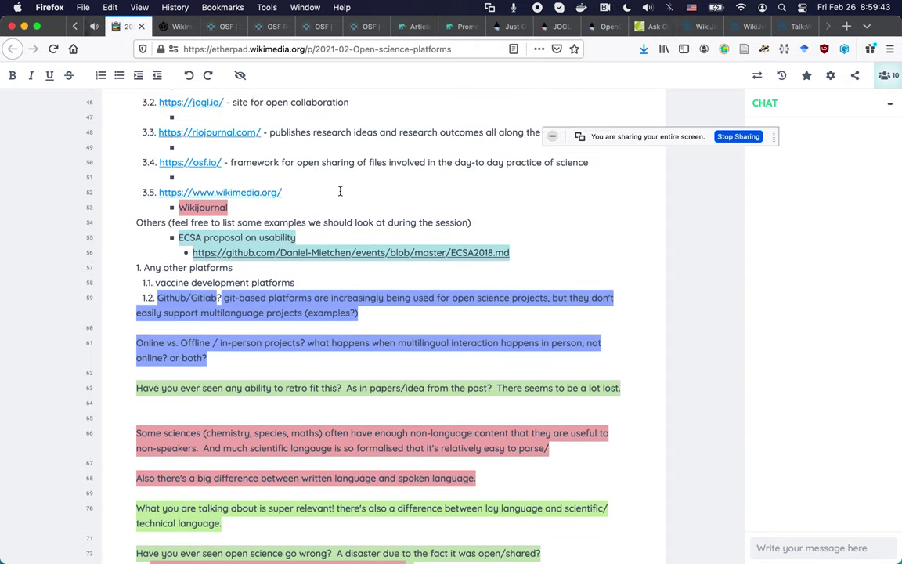
pyautogui.scroll(1, 339, 191)
pyautogui.scroll(-3, 340, 191)
pyautogui.scroll(-4, 339, 192)
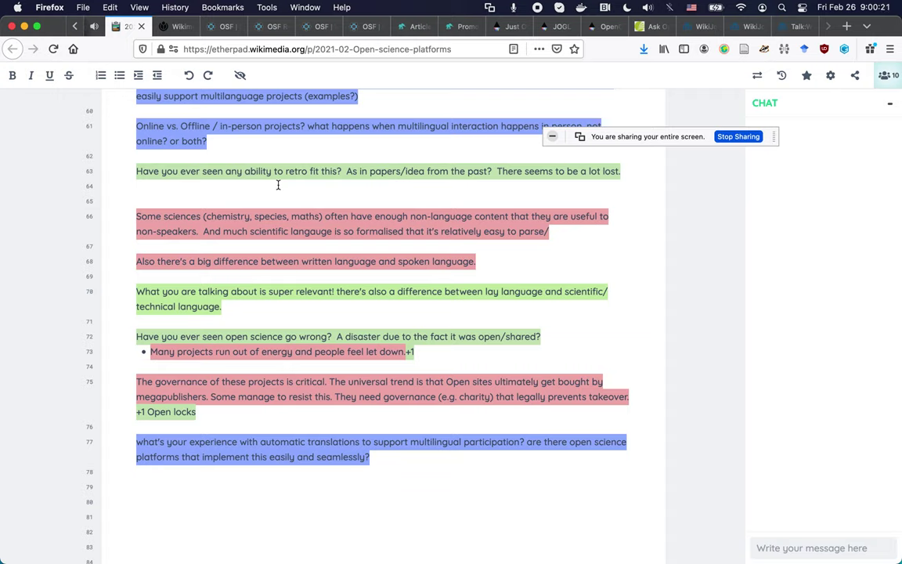
# Put the cursor on empty line 64 of the pad, then return to the BigBlueButton meeting.
pyautogui.click(262, 187)
pyautogui.hotkey('ctrl', 'shift', 'Tab')
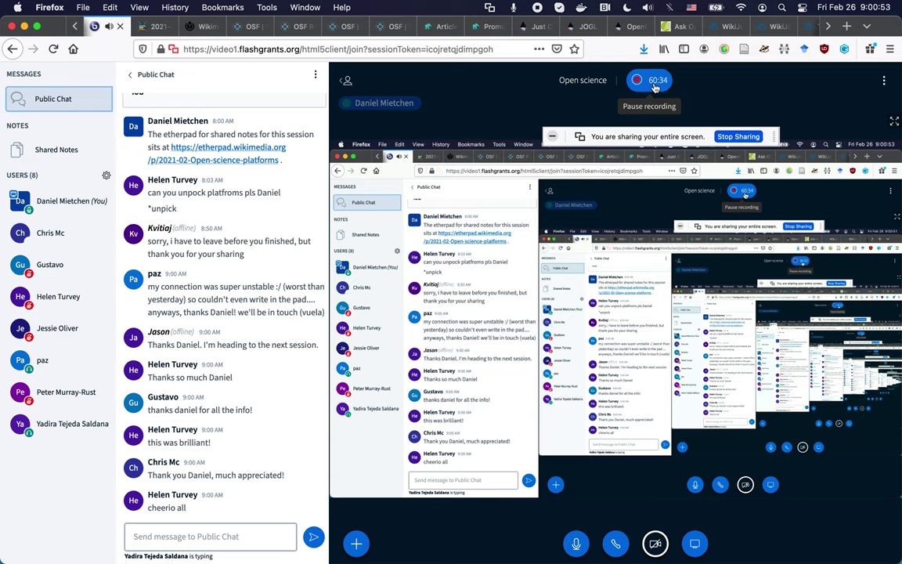
# End the meeting for everyone from the options menu and confirm with Yes.
pyautogui.click(885, 83)
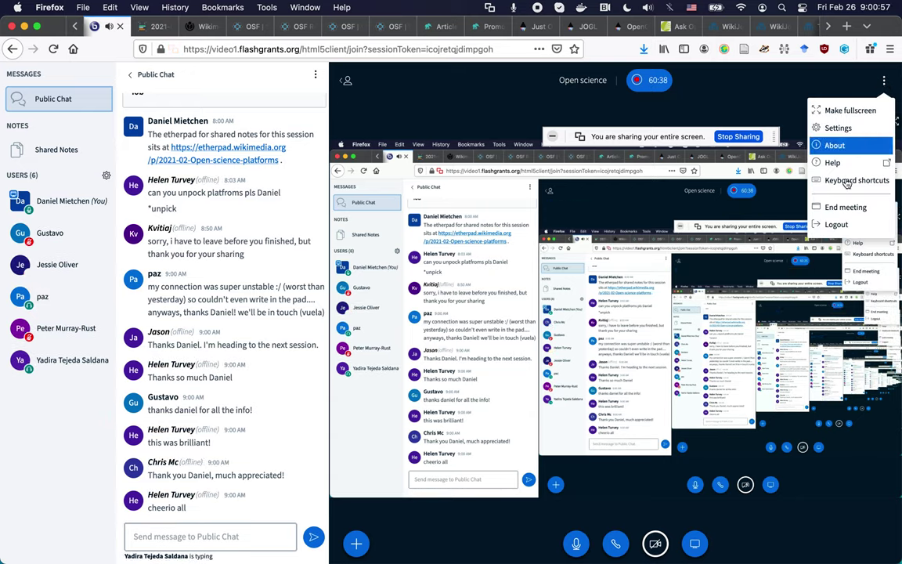
pyautogui.click(842, 208)
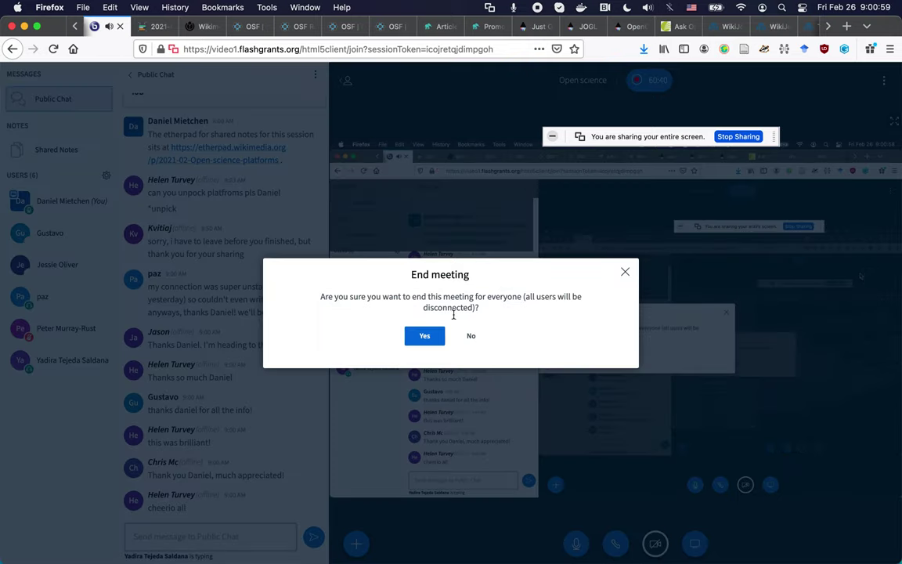
pyautogui.click(419, 342)
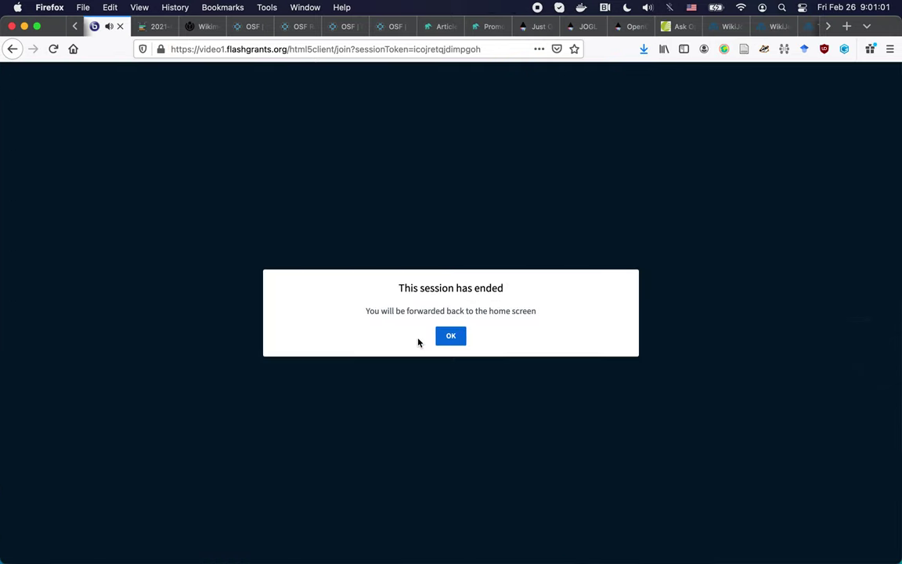